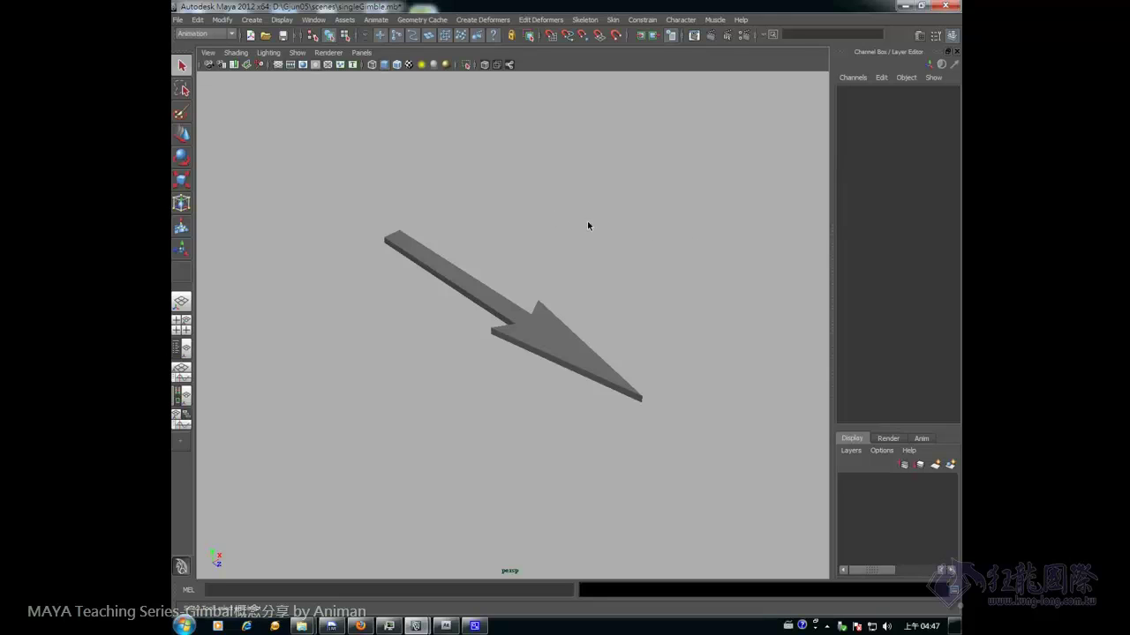
Marquee-select the arrow model in the singleGimble.mb scene
drag(362, 186, 654, 401)
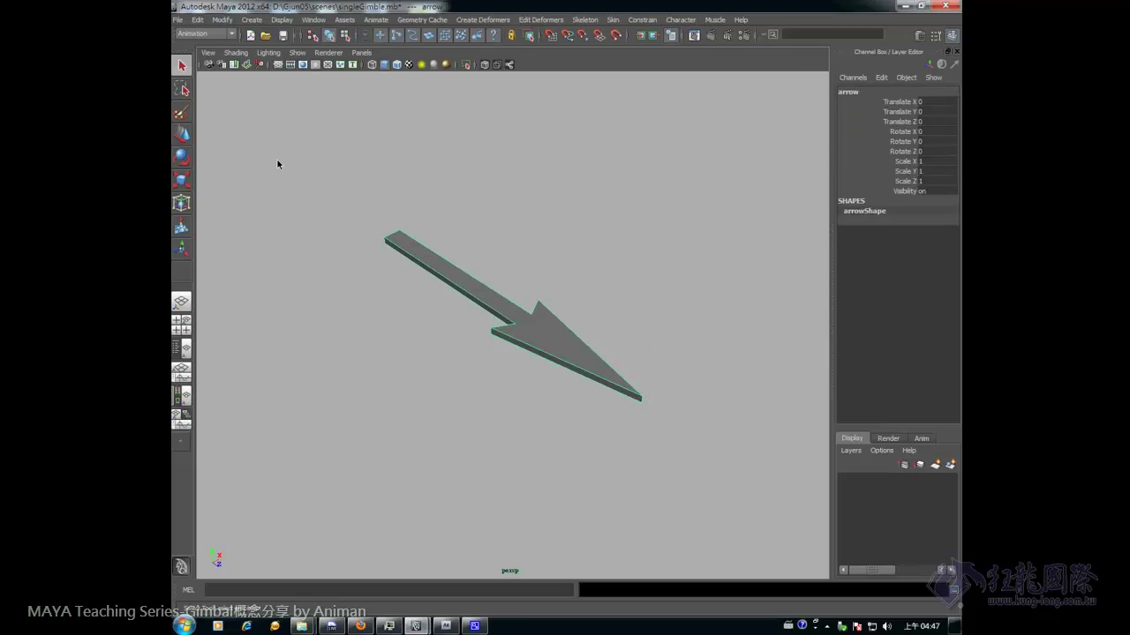
Switch to the Rotate Tool to show the rotate manipulator on the arrow
click(183, 162)
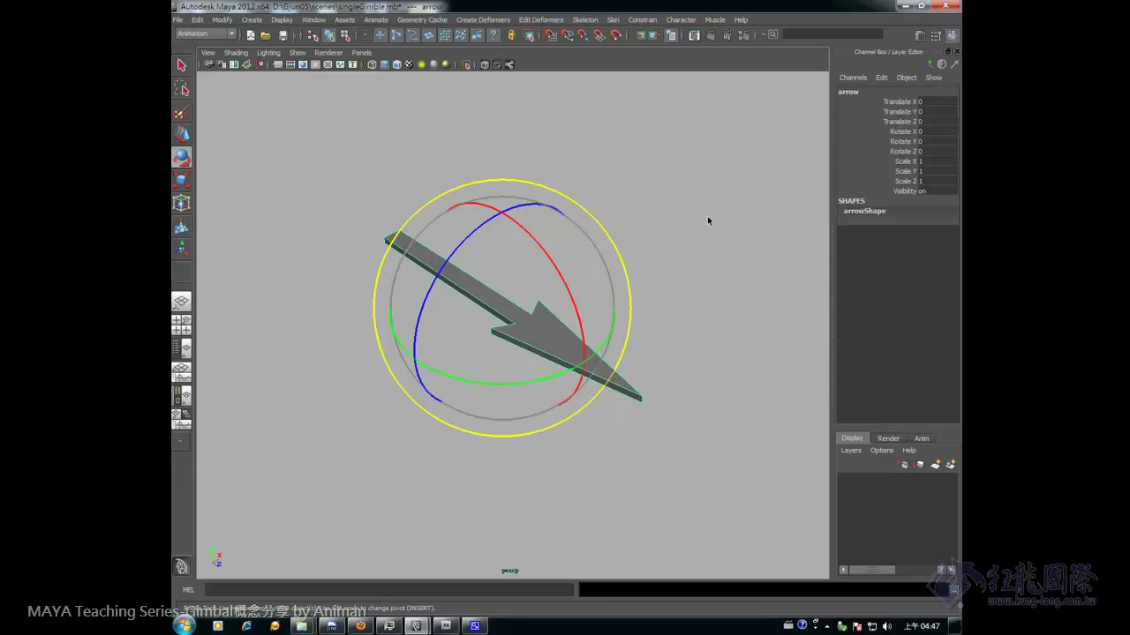
Rotate the arrow around its X ring, then undo that rotation
click(533, 239)
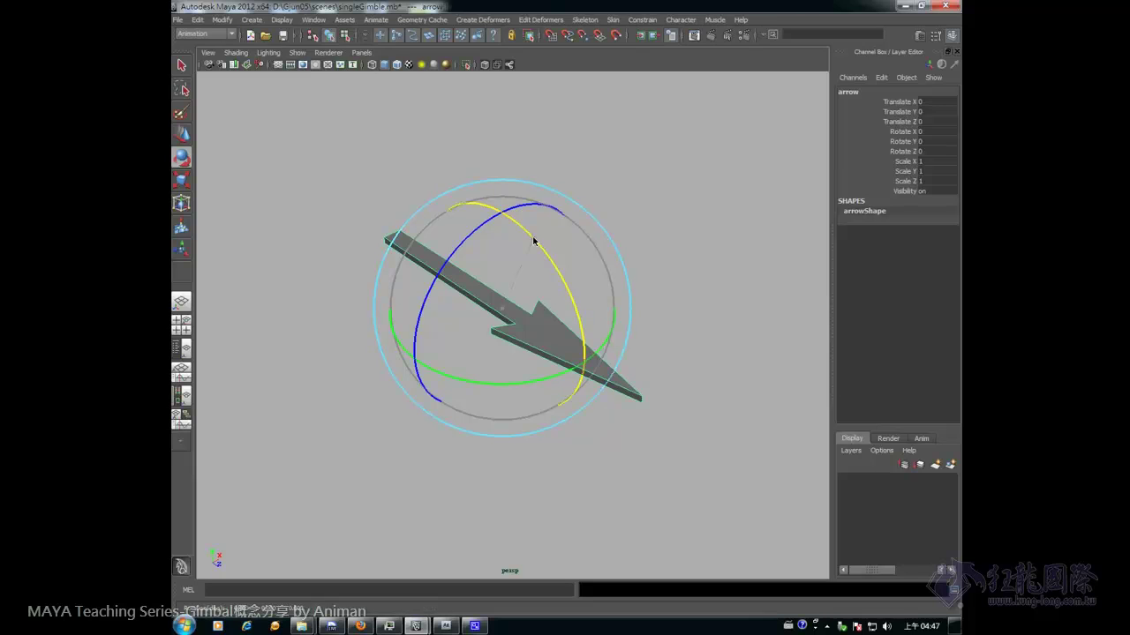
mouse_move(533, 239)
mouse_down()
mouse_move(574, 307)
mouse_move(529, 247)
mouse_move(471, 213)
mouse_move(525, 252)
mouse_move(557, 302)
mouse_up()
key(ctrl+z)
Freely rotate the arrow with the trackball to X 391.718, Y -34.343, Z 131.153
drag(507, 242, 530, 351)
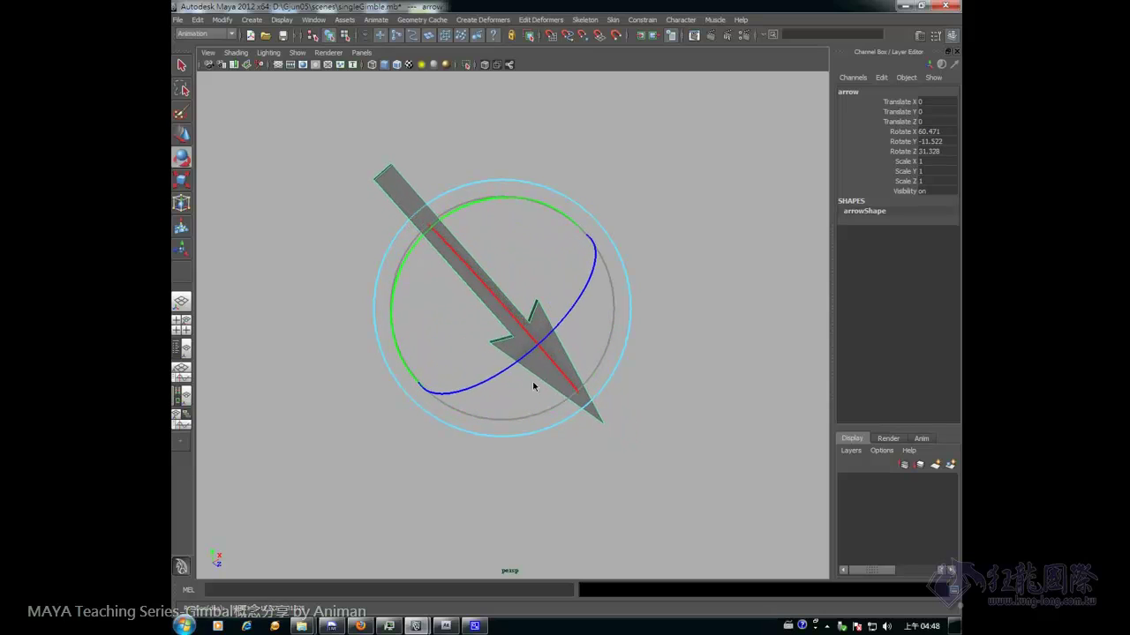
drag(530, 352, 536, 396)
mouse_move(509, 241)
mouse_down()
mouse_move(442, 246)
mouse_move(517, 283)
mouse_move(454, 239)
mouse_move(557, 290)
mouse_move(423, 252)
mouse_move(552, 298)
mouse_move(499, 252)
mouse_move(543, 310)
mouse_up()
mouse_move(457, 253)
mouse_down()
mouse_move(468, 283)
mouse_move(503, 291)
mouse_move(518, 241)
mouse_move(531, 243)
mouse_move(528, 265)
mouse_up()
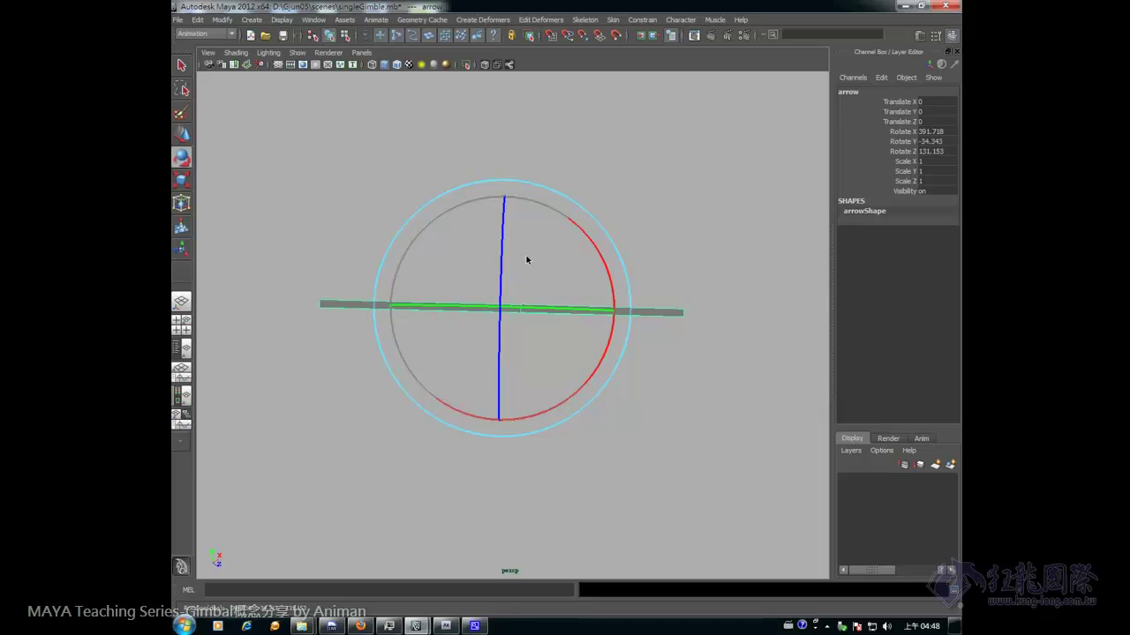
Trackball-rotate the arrow to point right, at X 332.892, Y -58.616, Z 184.136
drag(522, 241, 527, 254)
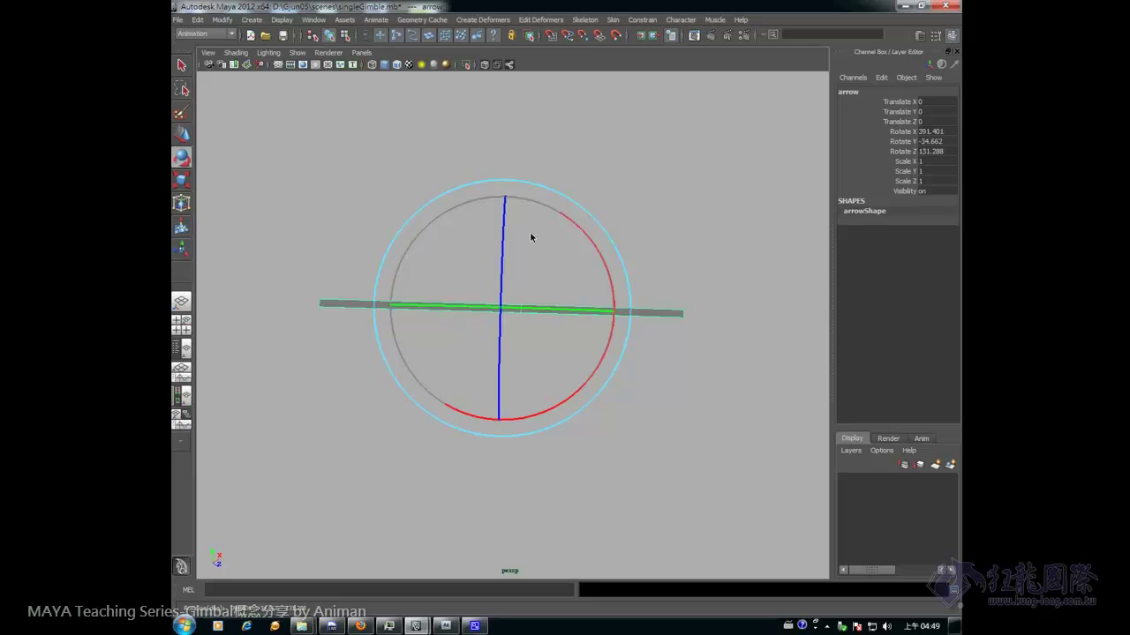
drag(529, 240, 498, 276)
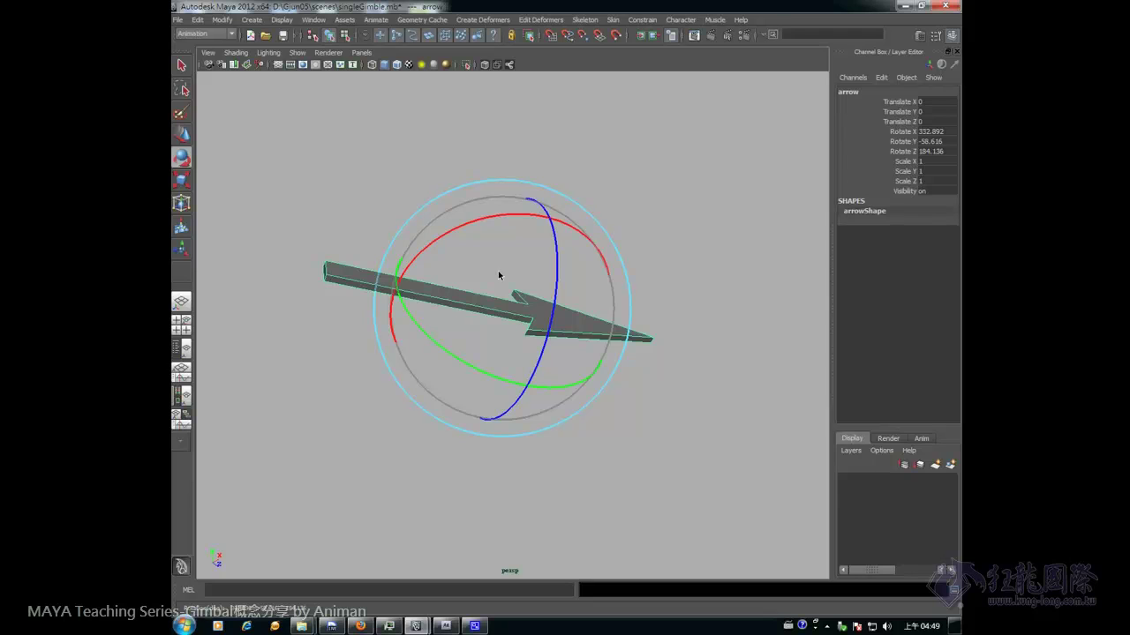
Nudge the arrow's rotation to X 298.436, Y -59.075, Z 216.982
drag(498, 275, 506, 282)
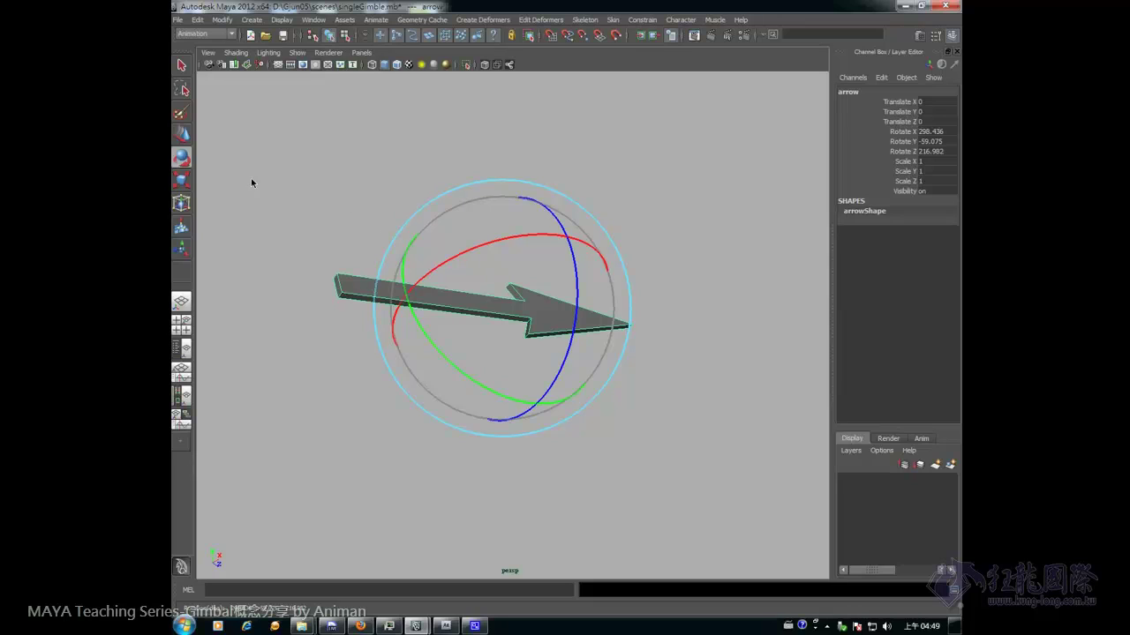
Open the Rotate Tool settings, currently in Local rotate mode
double_click(181, 159)
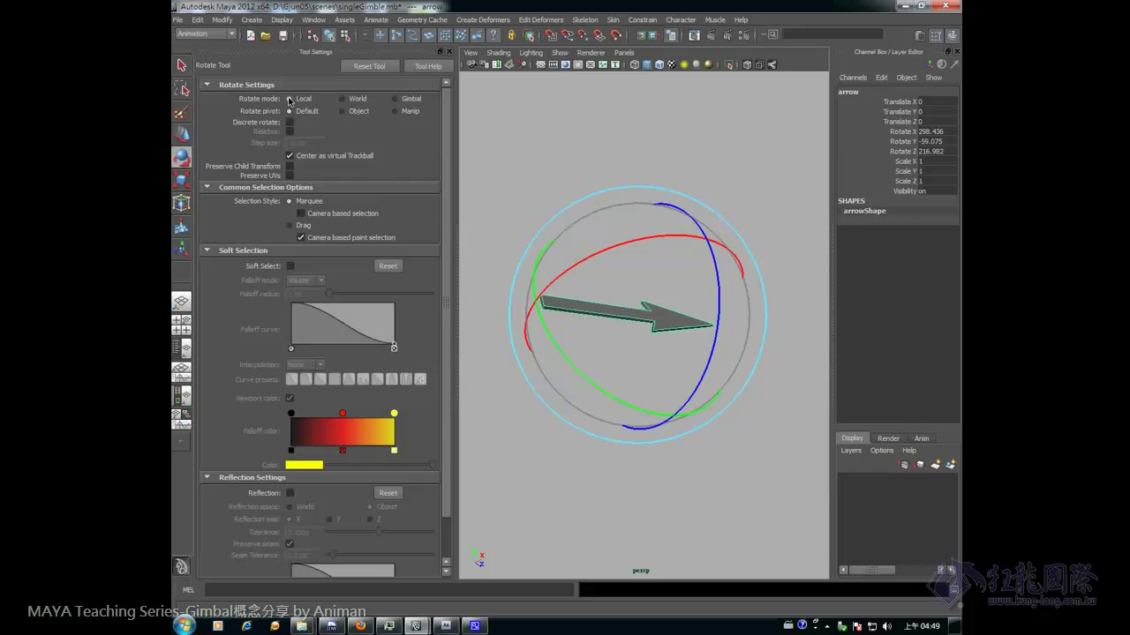
Set the Rotate Tool's rotate mode to Gimbal and view the arrow's gimbal rings
click(395, 99)
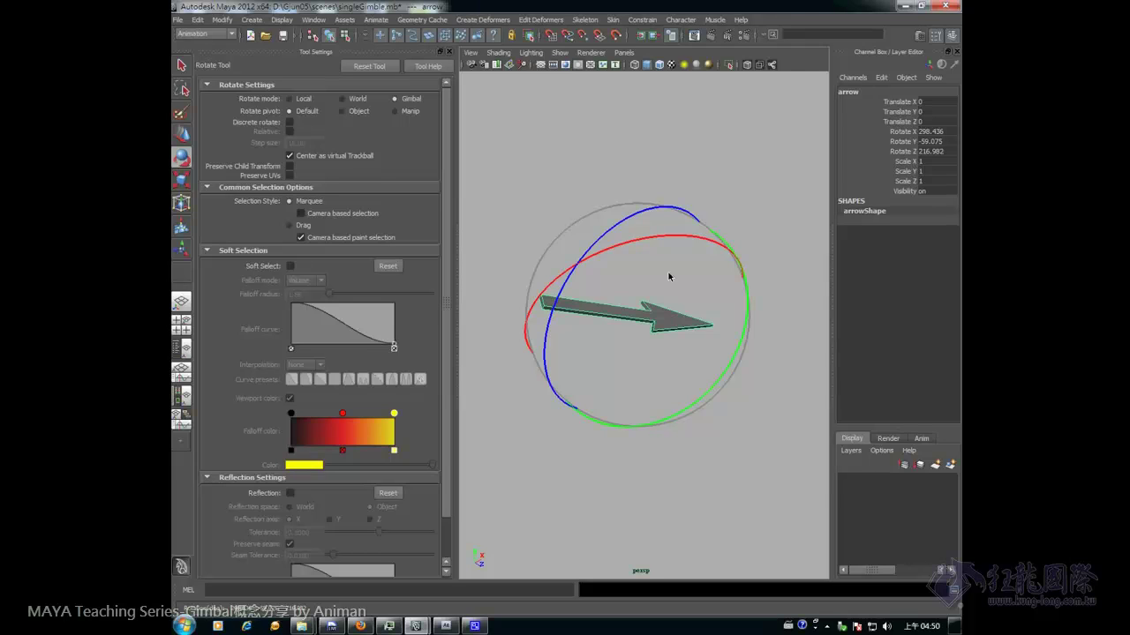
mouse_move(656, 283)
mouse_down()
mouse_move(651, 396)
mouse_move(650, 283)
mouse_move(649, 346)
mouse_move(592, 303)
mouse_move(566, 337)
mouse_move(581, 303)
mouse_move(588, 311)
mouse_up()
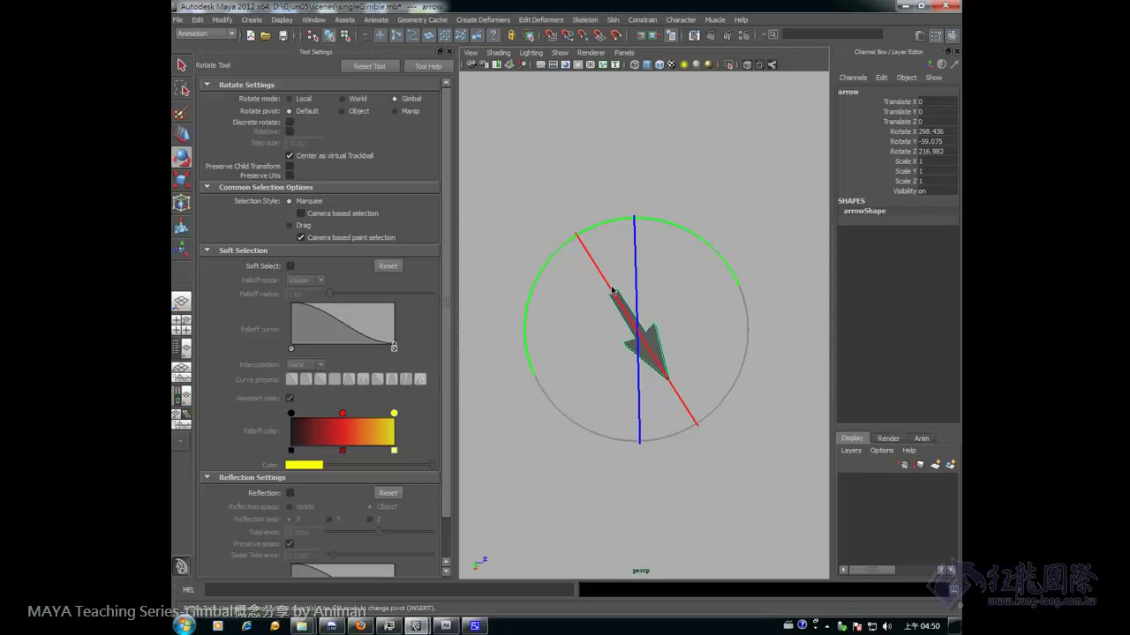
Rotate the arrow's Y gimbal ring to -89.857, then set rotate mode back to Local
mouse_move(667, 253)
mouse_down()
mouse_move(660, 335)
mouse_move(663, 242)
mouse_move(644, 237)
mouse_up()
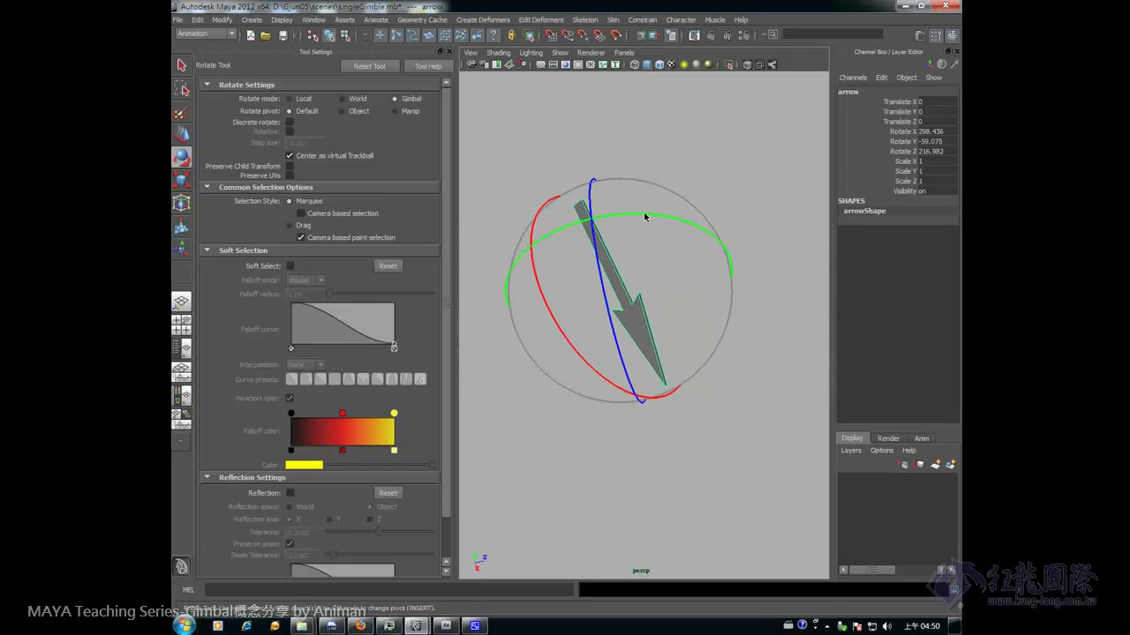
click(644, 216)
mouse_move(644, 217)
mouse_down()
mouse_move(662, 222)
mouse_move(634, 217)
mouse_move(698, 231)
mouse_up()
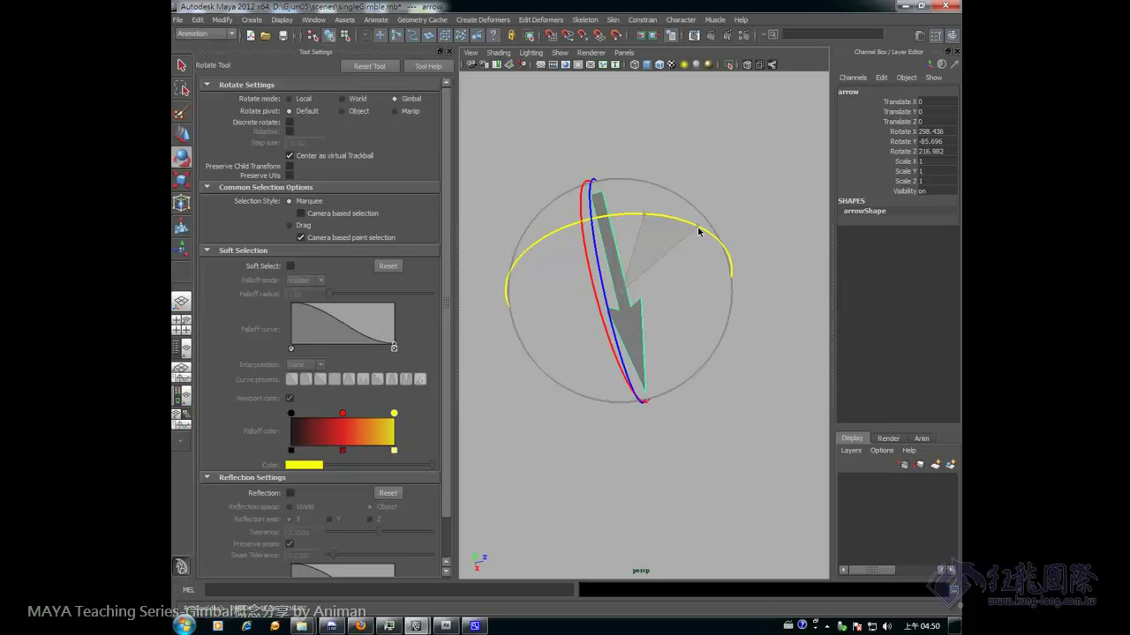
mouse_move(698, 231)
mouse_down()
mouse_move(676, 198)
mouse_move(618, 225)
mouse_move(625, 275)
mouse_move(605, 285)
mouse_move(632, 244)
mouse_move(665, 245)
mouse_up()
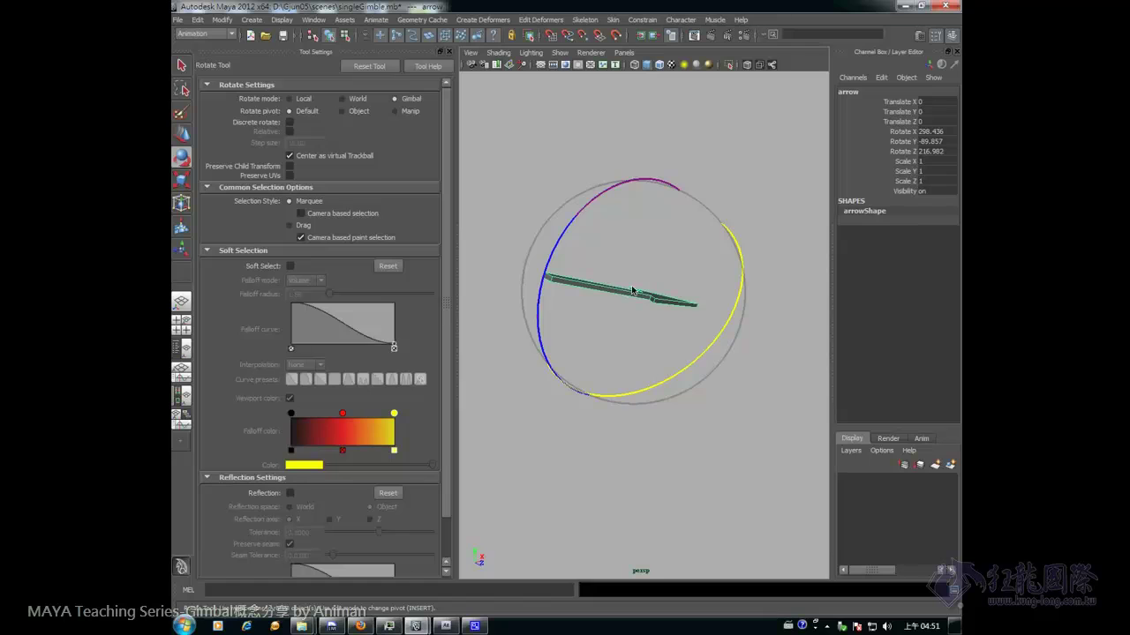
alt+drag(634, 292, 667, 262)
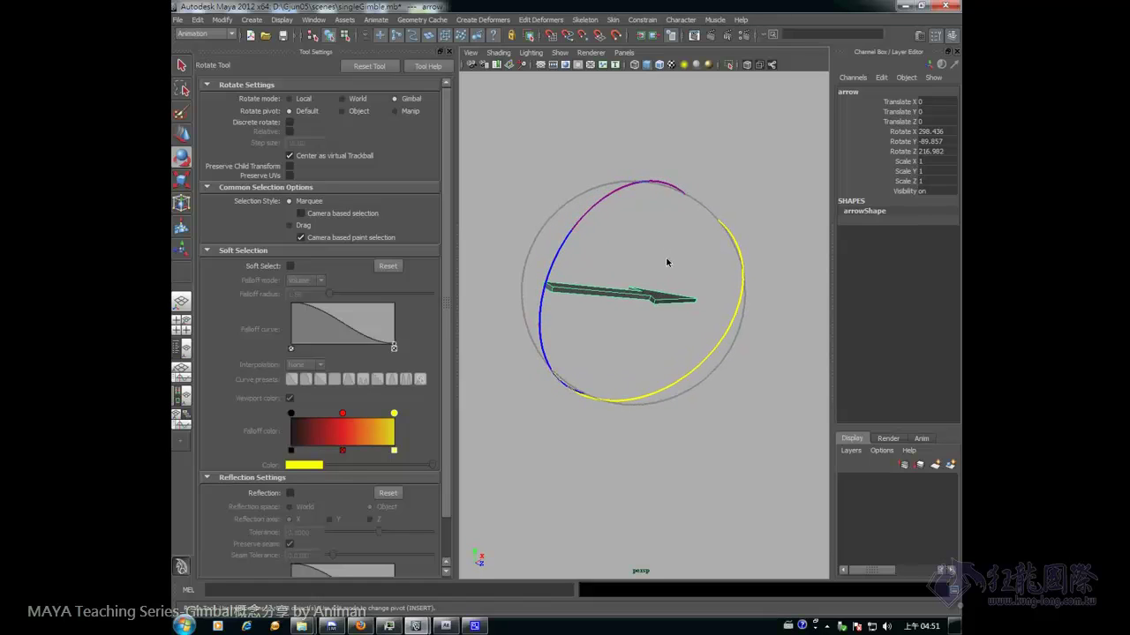
click(297, 102)
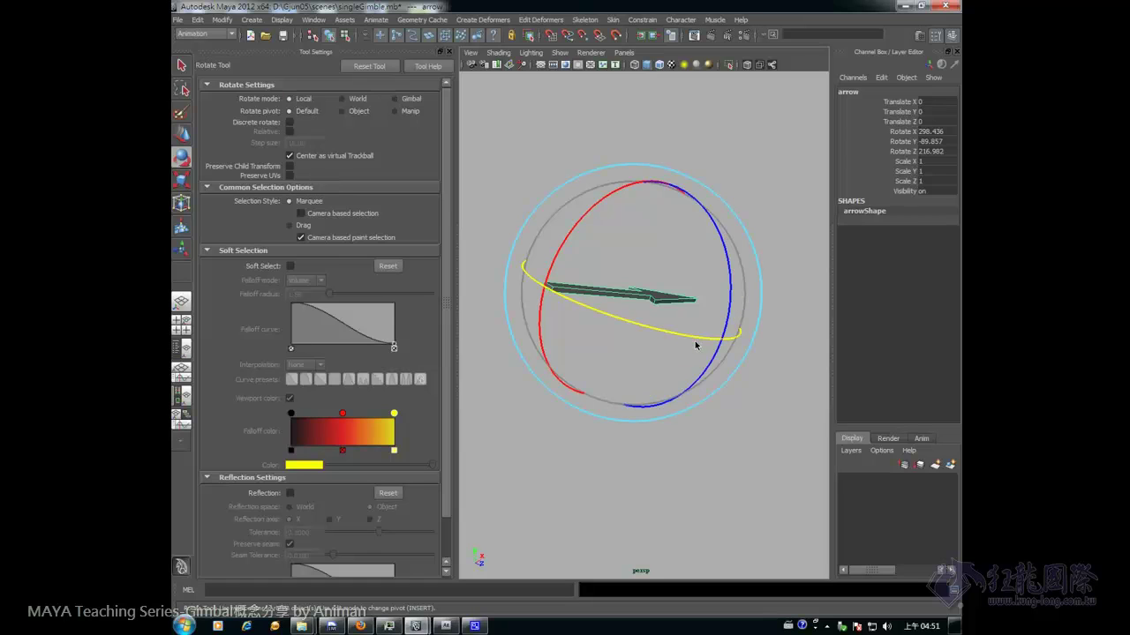
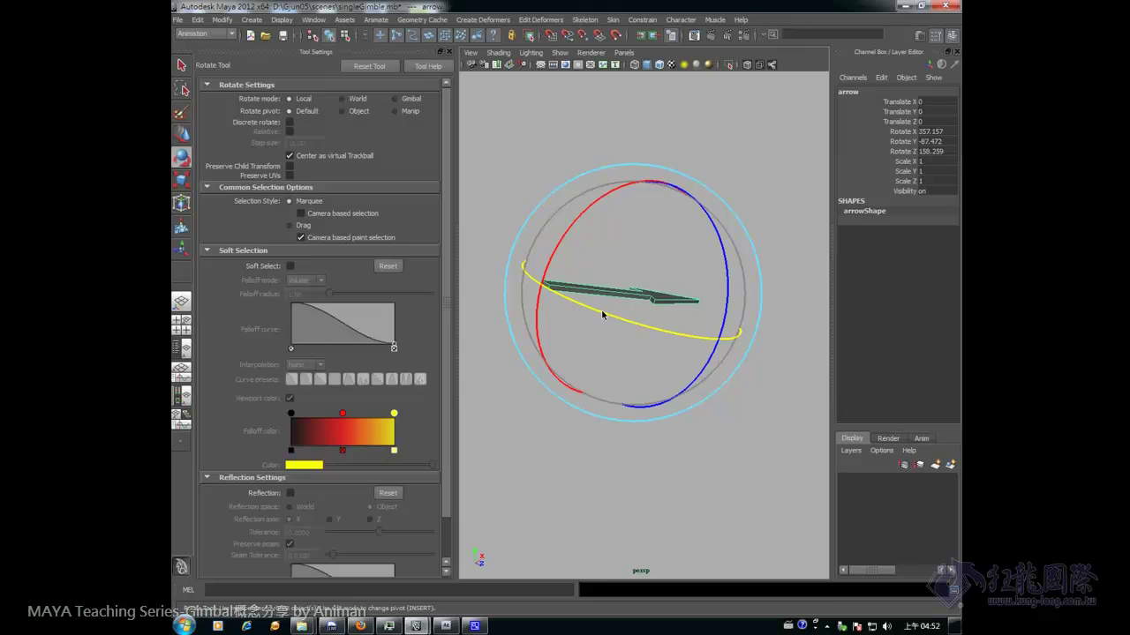
Turn the arrow to roughly X 358, Y -86, Z 157 and switch the Rotate Tool to Gimbal mode
mouse_move(594, 311)
mouse_down()
mouse_move(706, 346)
mouse_move(724, 327)
mouse_move(736, 340)
mouse_move(590, 312)
mouse_move(600, 312)
mouse_up()
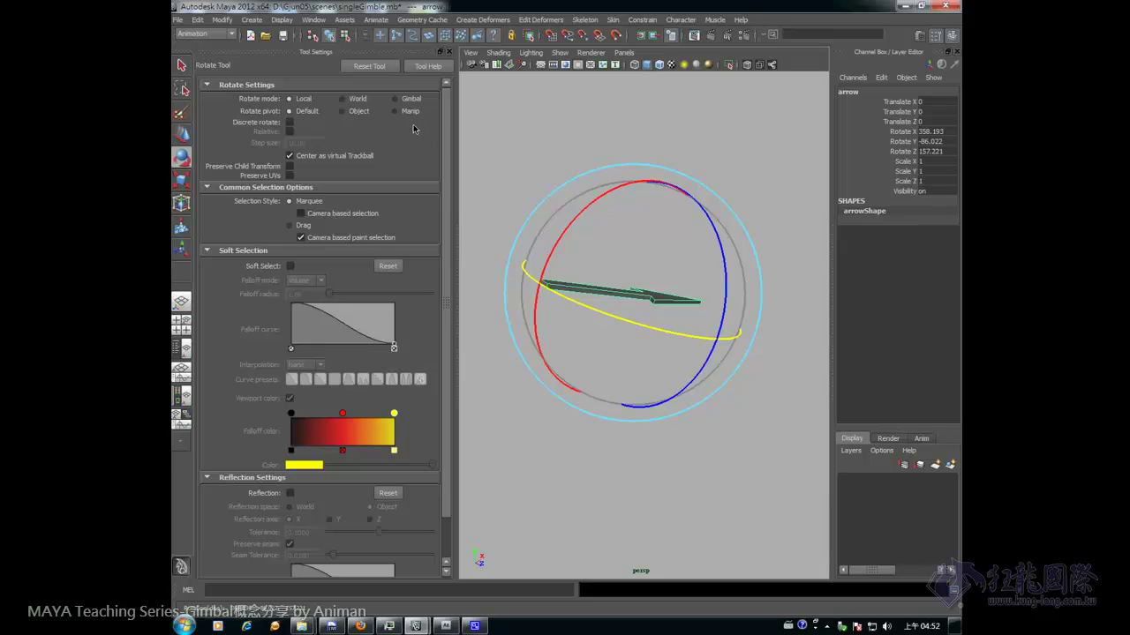
click(396, 98)
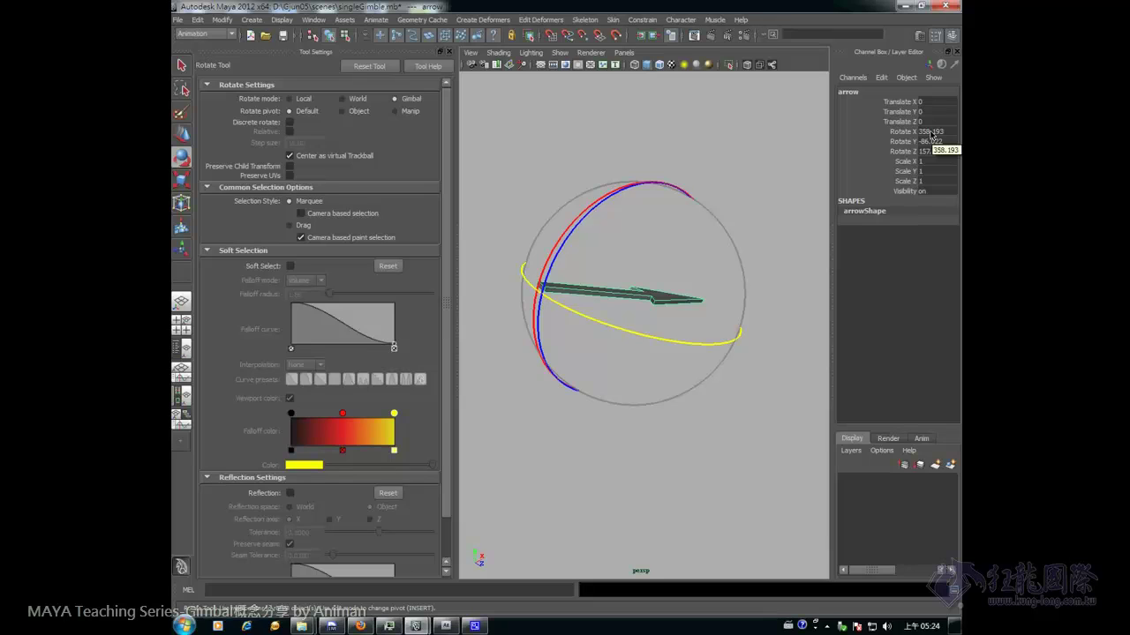
Set the arrow's Rotate X, Y and Z to 0 and close the Rotate Tool settings
drag(931, 132, 934, 154)
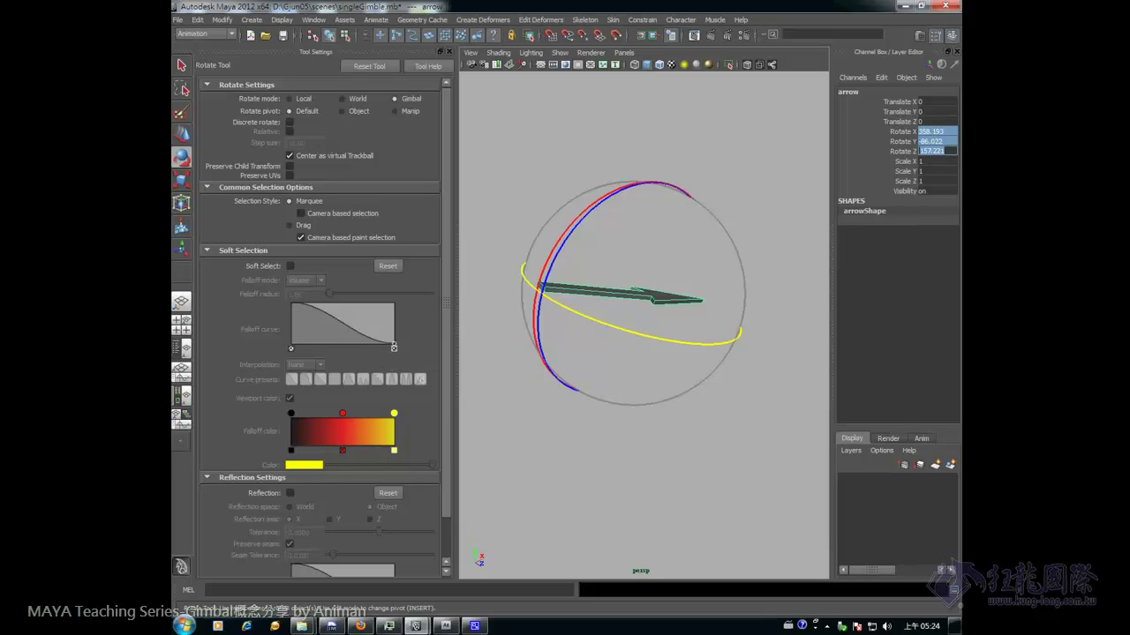
text(0)
key(Return)
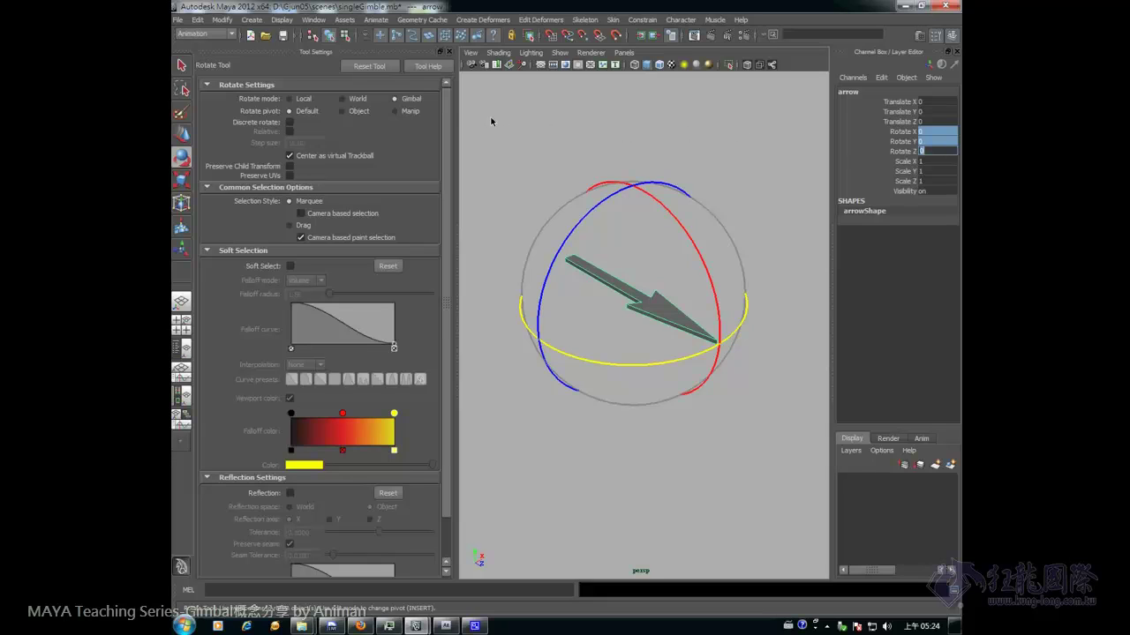
click(450, 54)
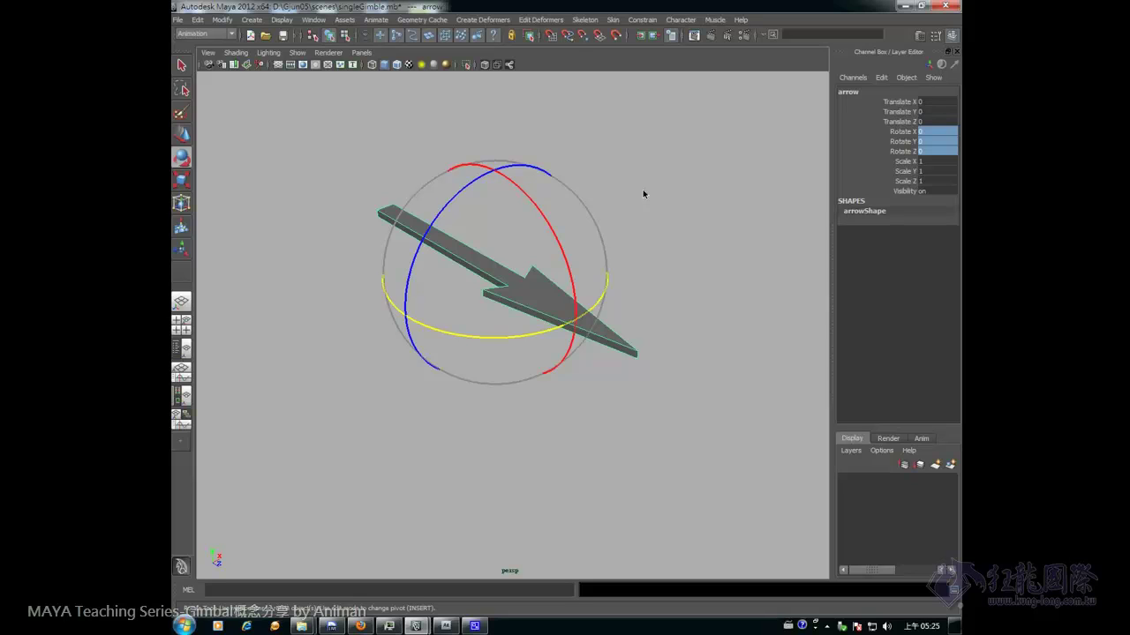
Inspect the arrowShape node in the Attribute Editor, then list the arrow's Rotate Order choices (xyz to zyx)
key(ctrl+a)
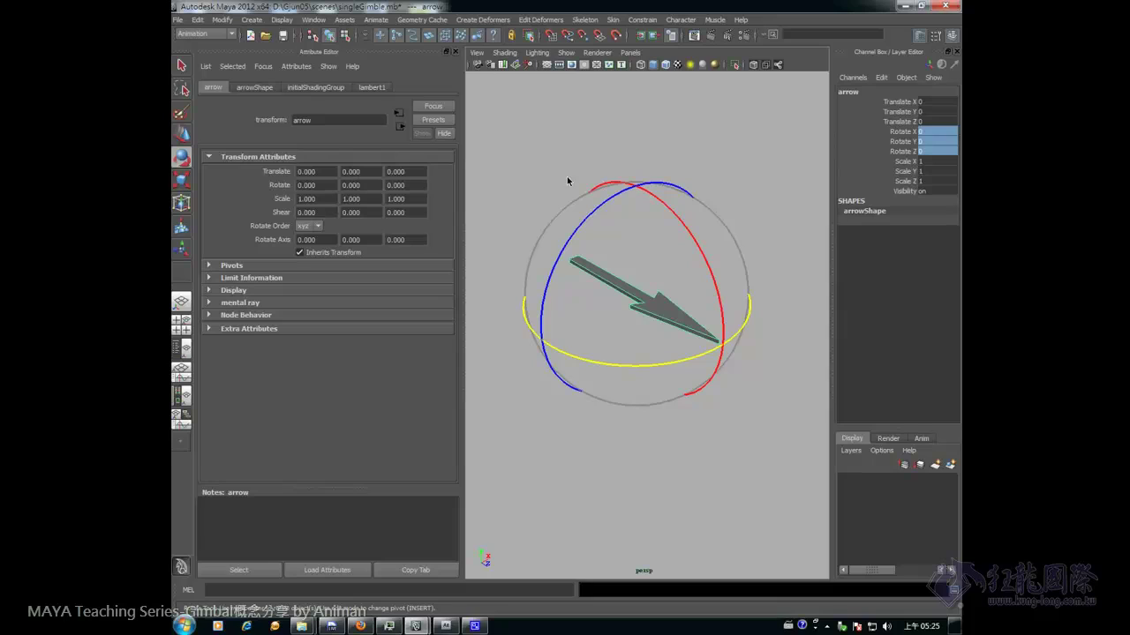
click(252, 88)
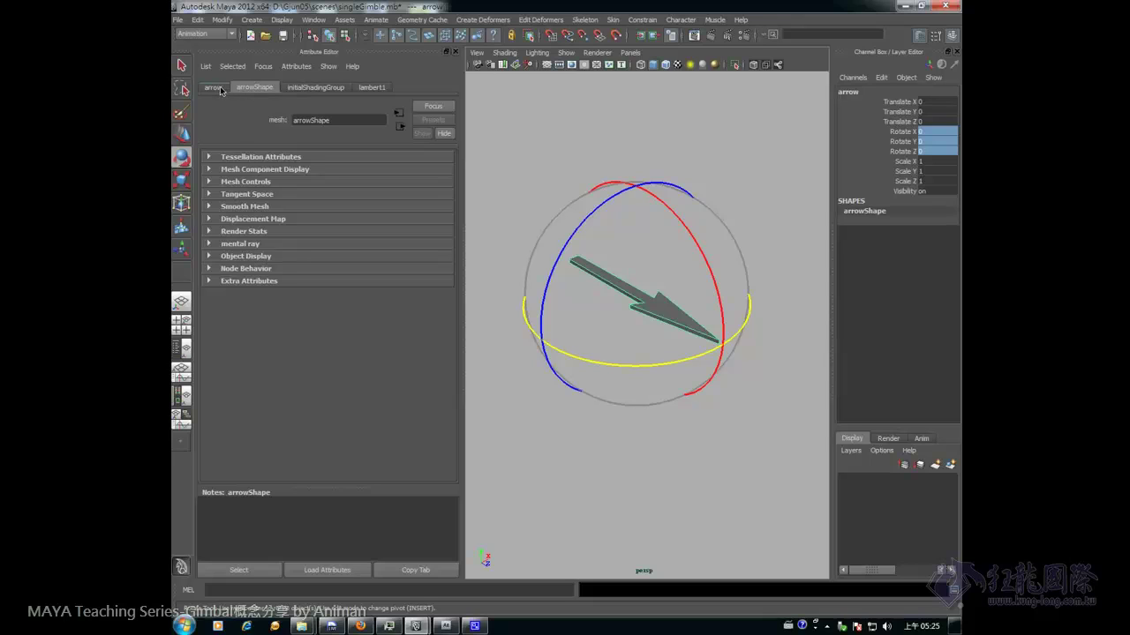
click(220, 91)
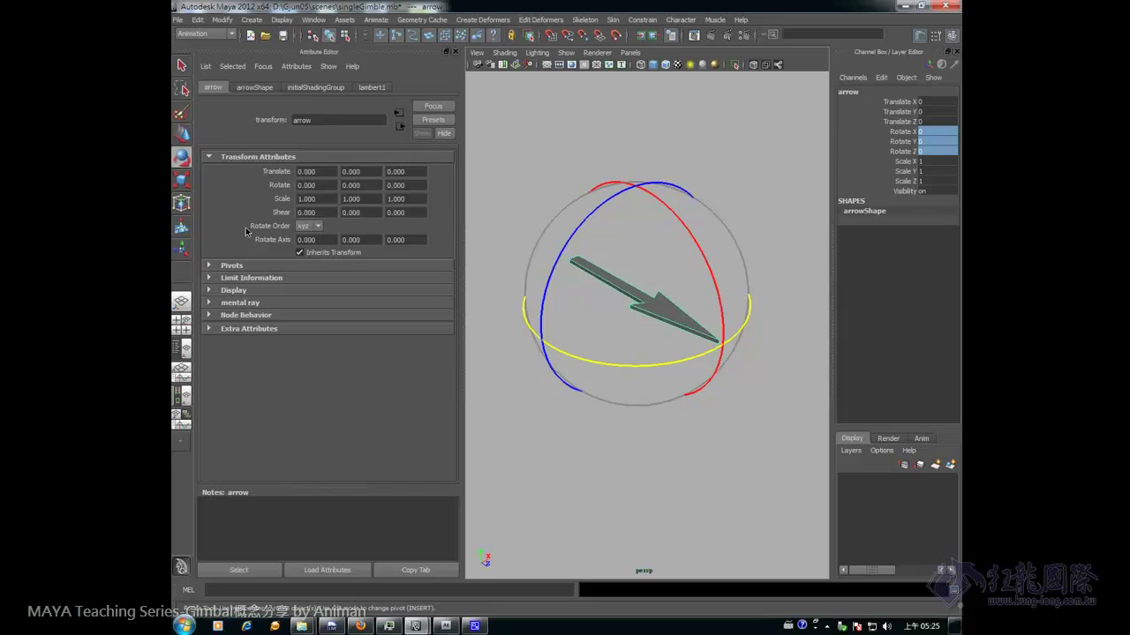
click(319, 229)
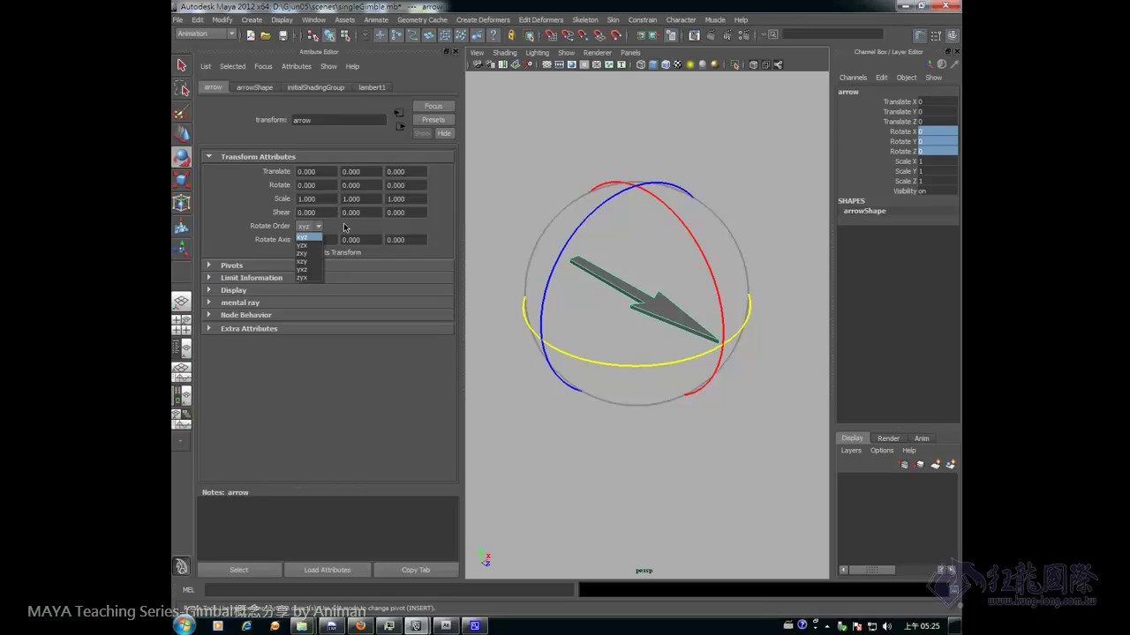
Dismiss the Rotate Order list, leaving the arrow's rotate order at xyz
click(344, 228)
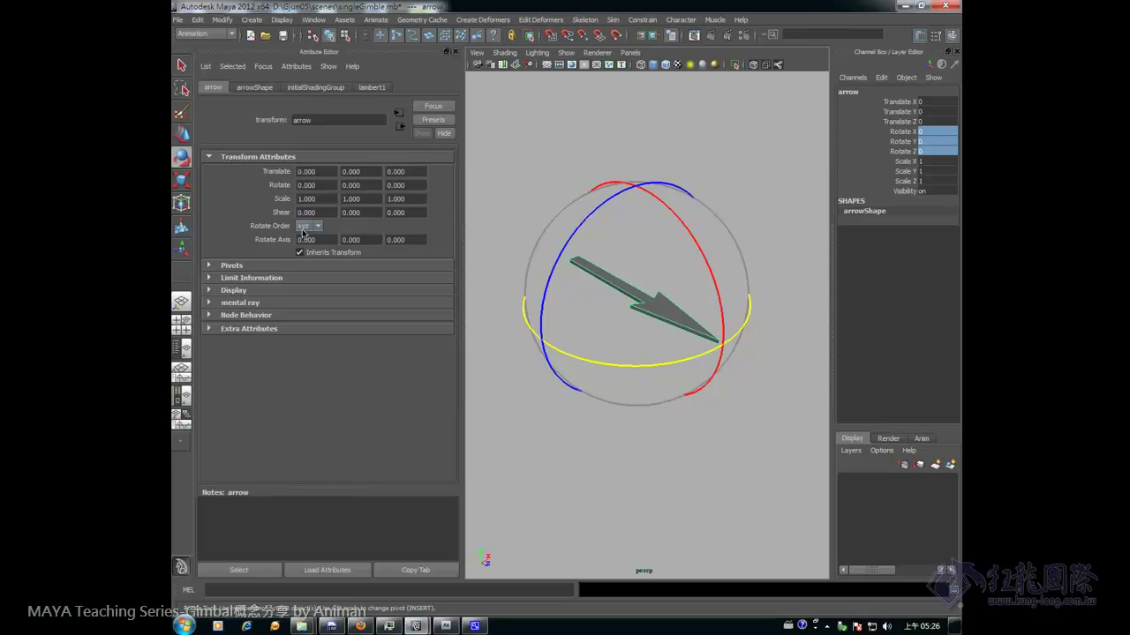
Try gimbal rotations about Z, Y and X, undoing each, then list the rotate orders
click(587, 222)
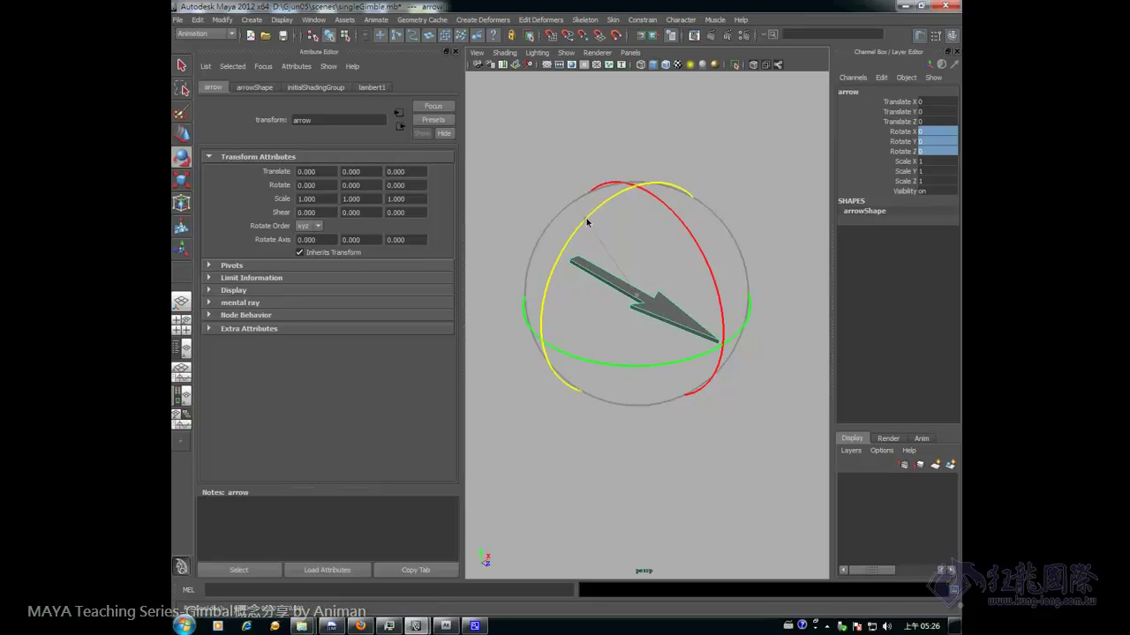
drag(587, 223, 570, 272)
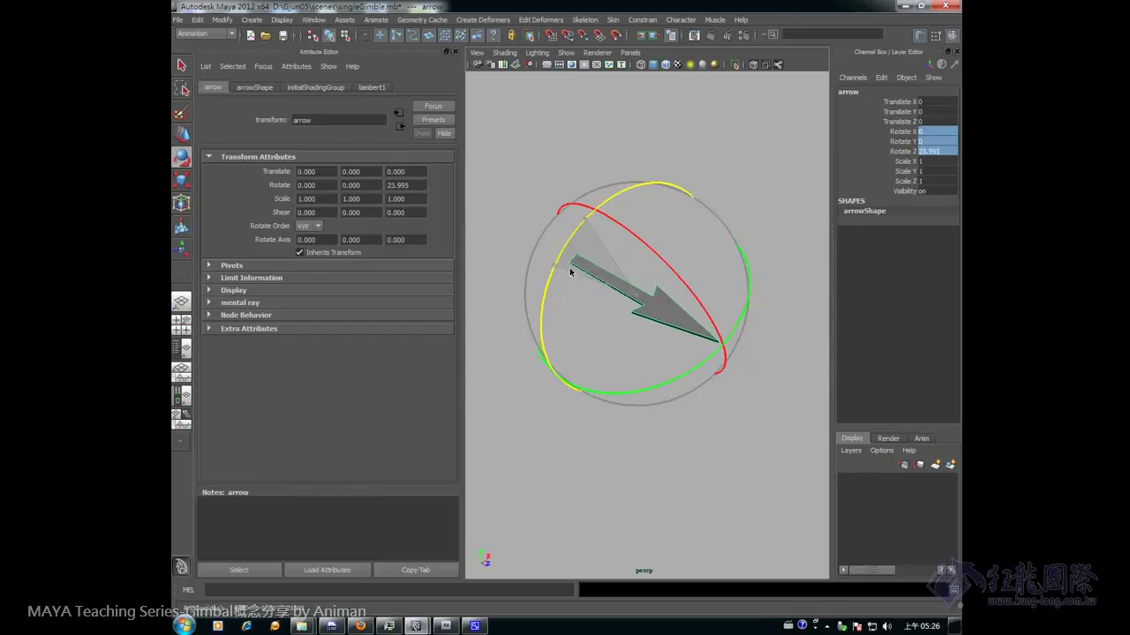
key(ctrl+z)
key(ctrl+z)
key(ctrl+z)
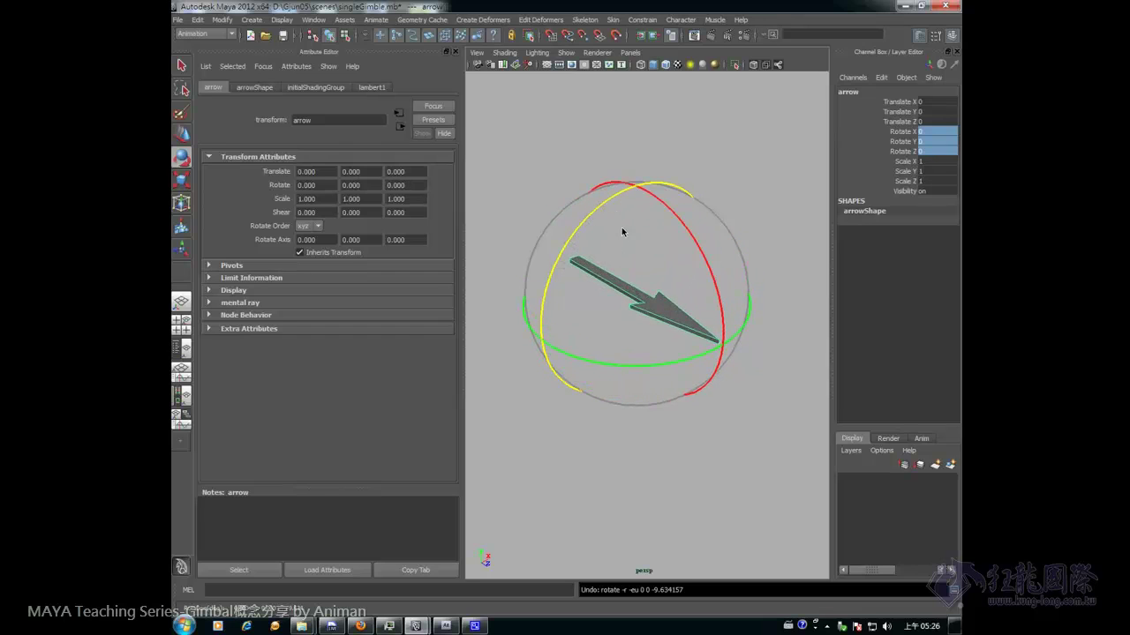
mouse_move(661, 368)
mouse_down()
mouse_move(600, 363)
mouse_move(685, 337)
mouse_up()
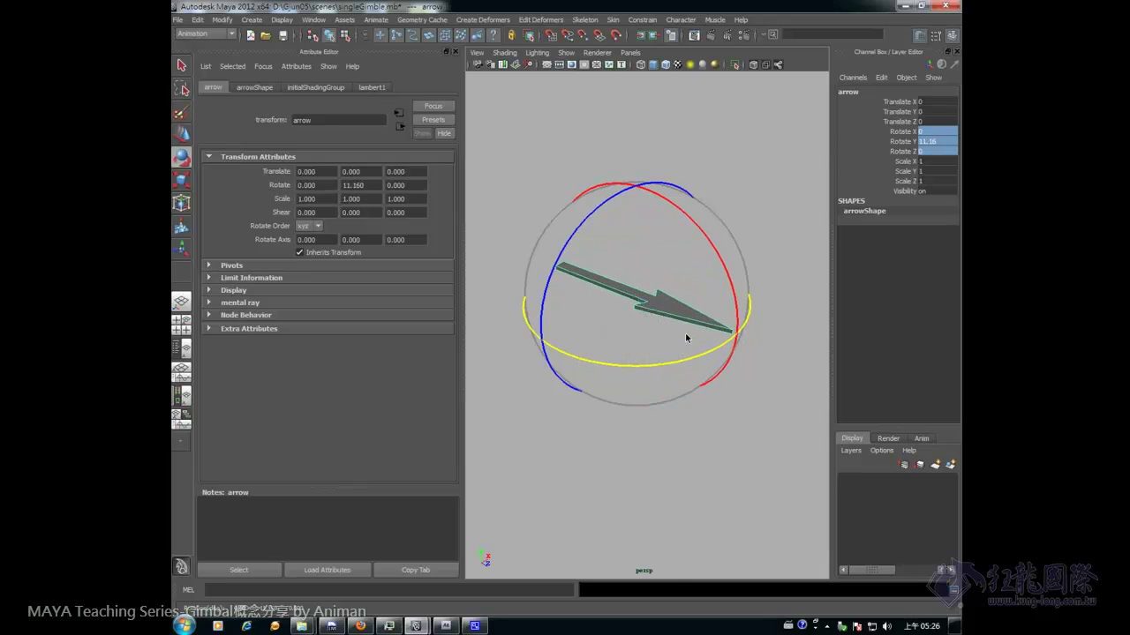
key(ctrl+z)
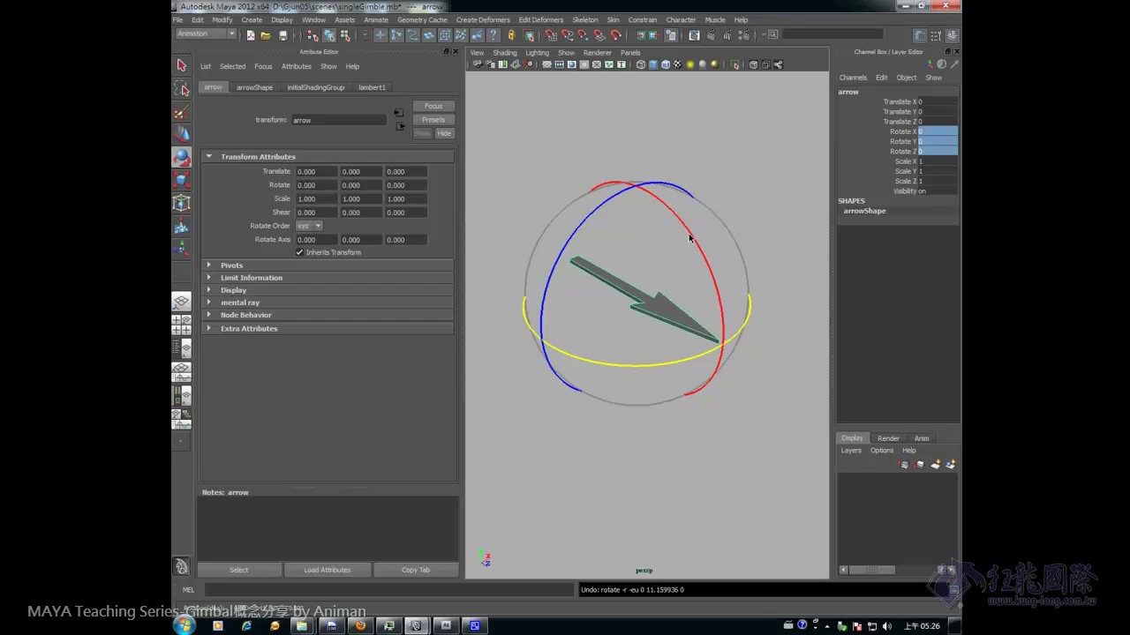
mouse_move(692, 236)
mouse_down()
mouse_move(703, 278)
mouse_move(656, 198)
mouse_move(706, 303)
mouse_up()
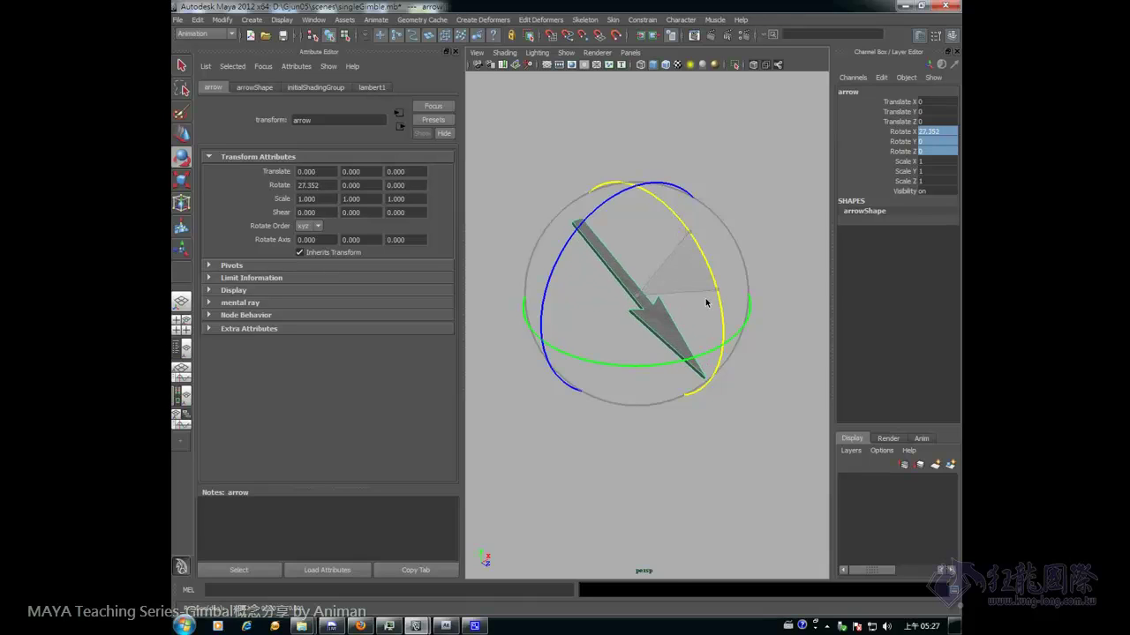
key(ctrl+z)
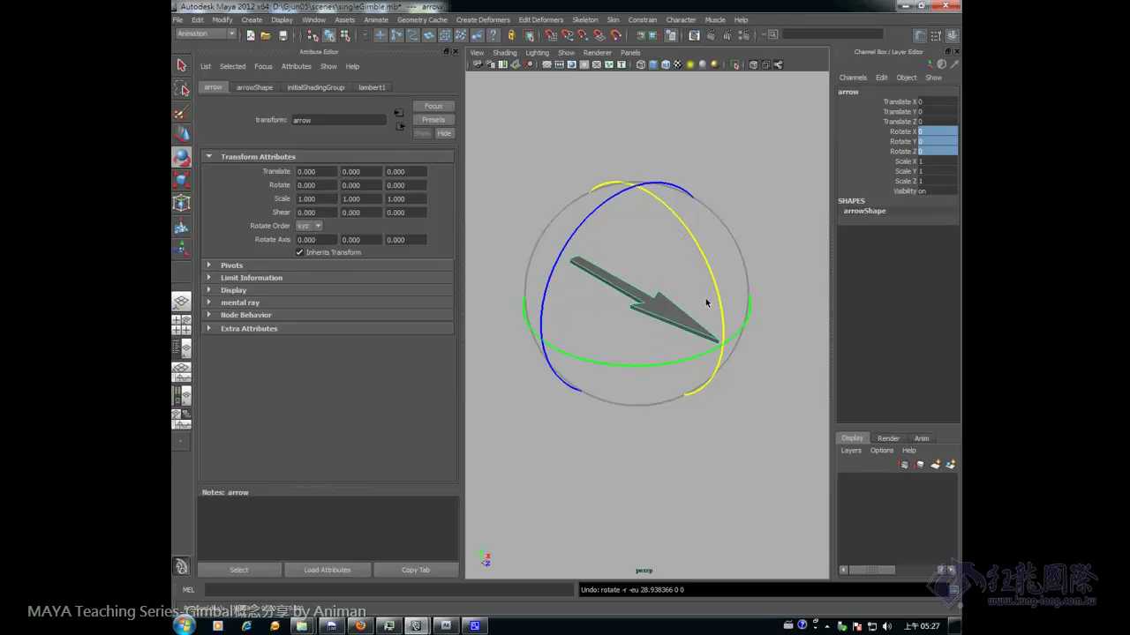
click(317, 227)
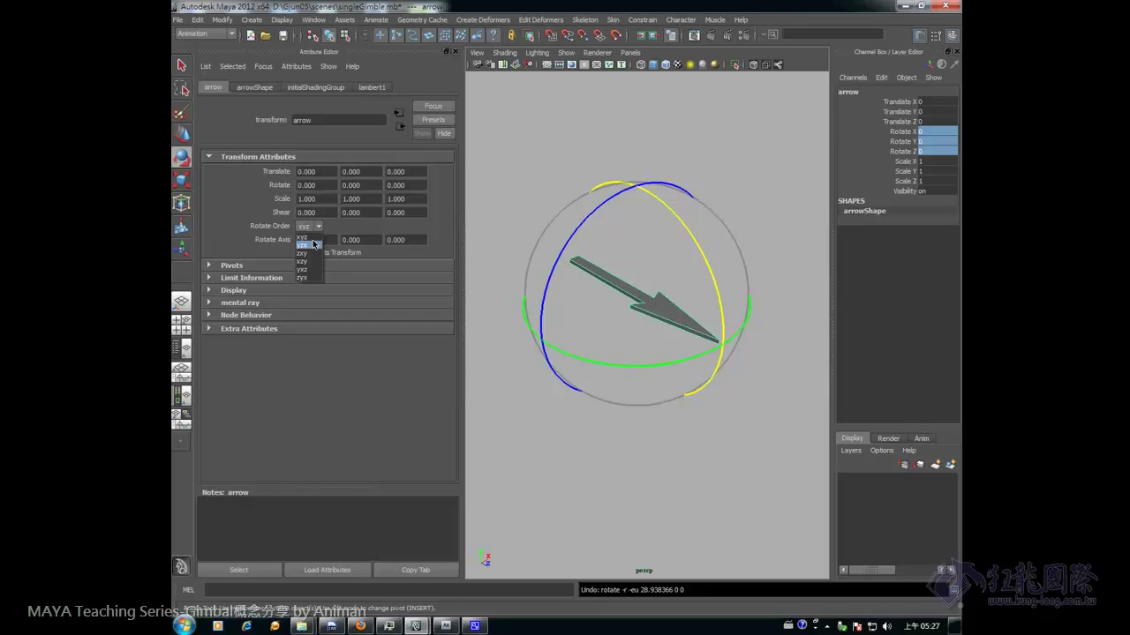
Keep xyz, turn the arrow to about -90 on Y, undo it, and list rotate orders again
click(662, 366)
mouse_move(691, 363)
mouse_down()
mouse_move(588, 366)
mouse_move(516, 343)
mouse_up()
mouse_move(513, 341)
middle_down()
mouse_move(545, 355)
mouse_move(524, 339)
middle_up()
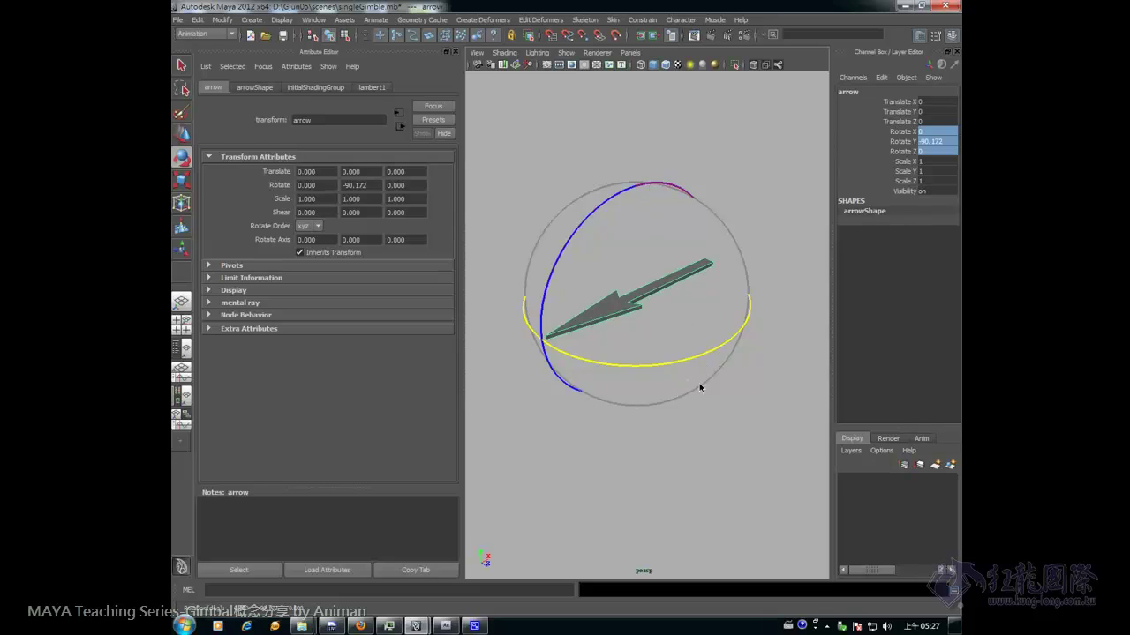
key(ctrl+z)
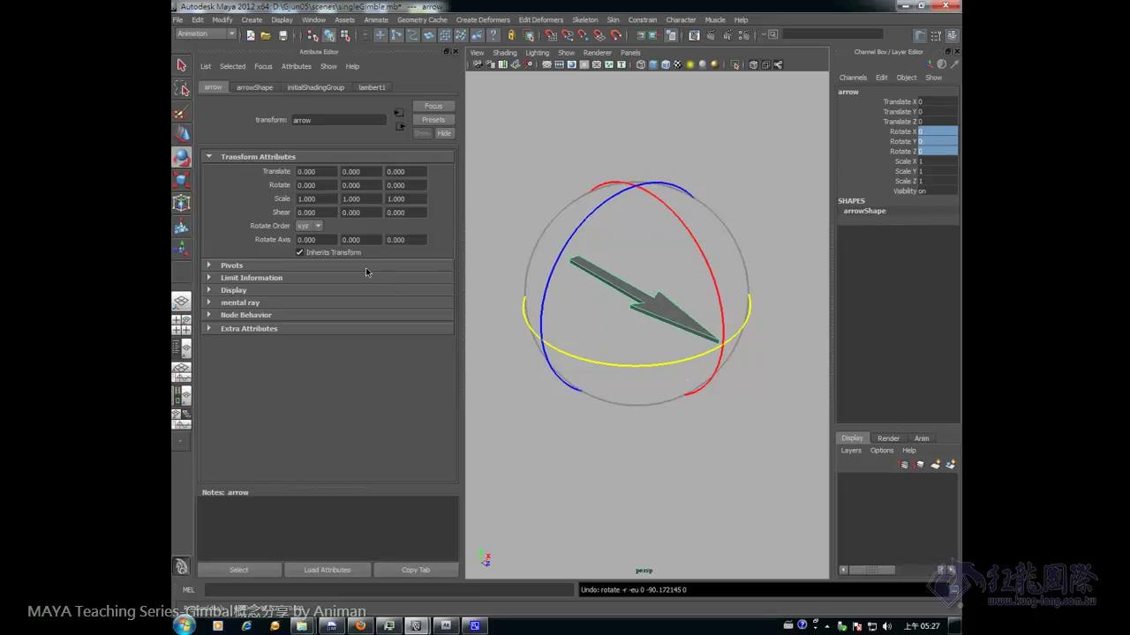
click(318, 226)
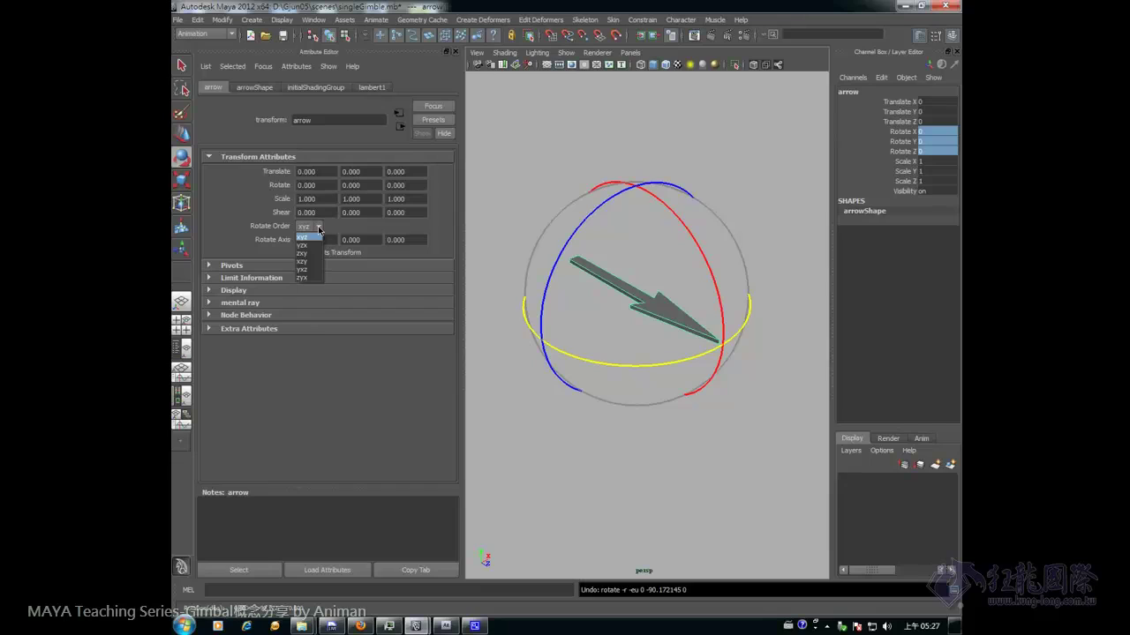
Set the rotate order to zyx and test X and Y rotations, undoing them back to zero
click(307, 278)
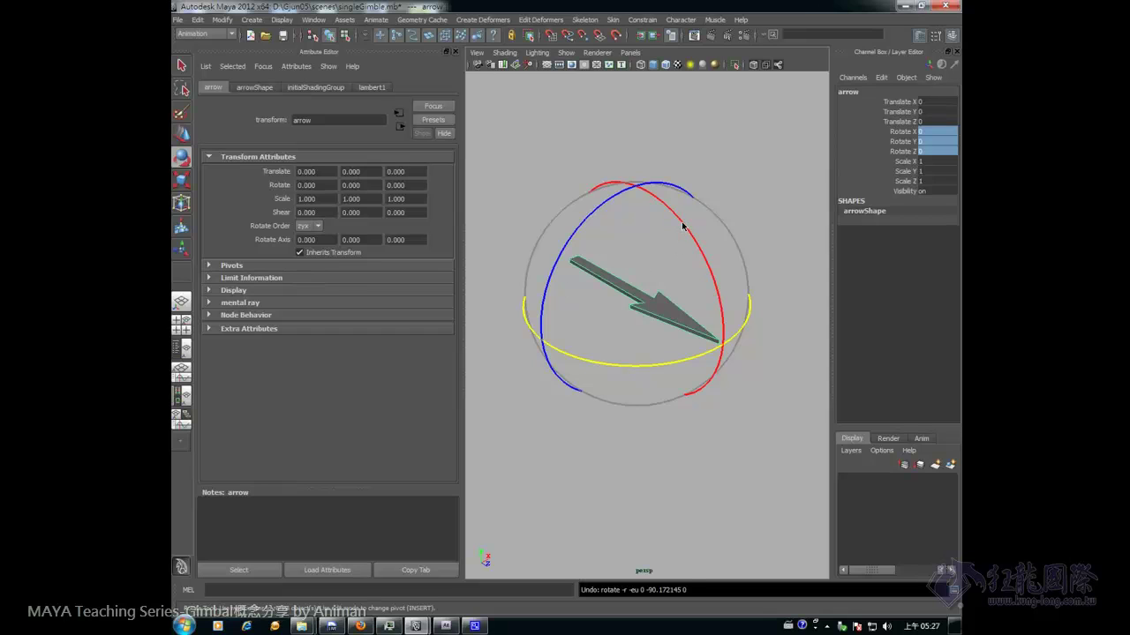
mouse_move(682, 226)
mouse_down()
mouse_move(706, 286)
mouse_move(670, 207)
mouse_up()
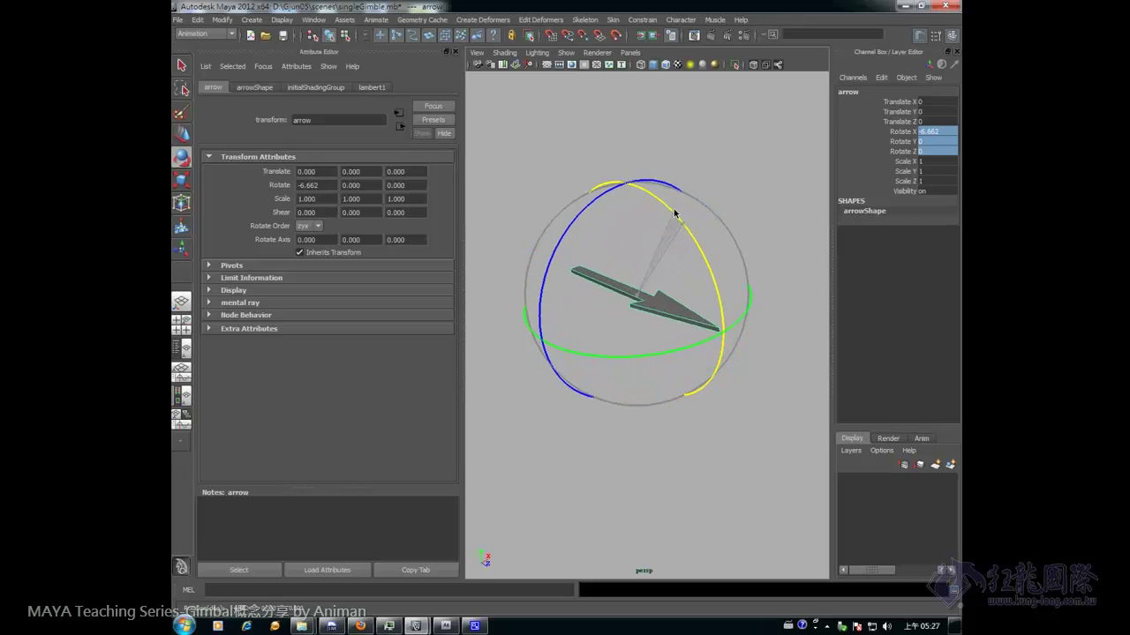
key(z)
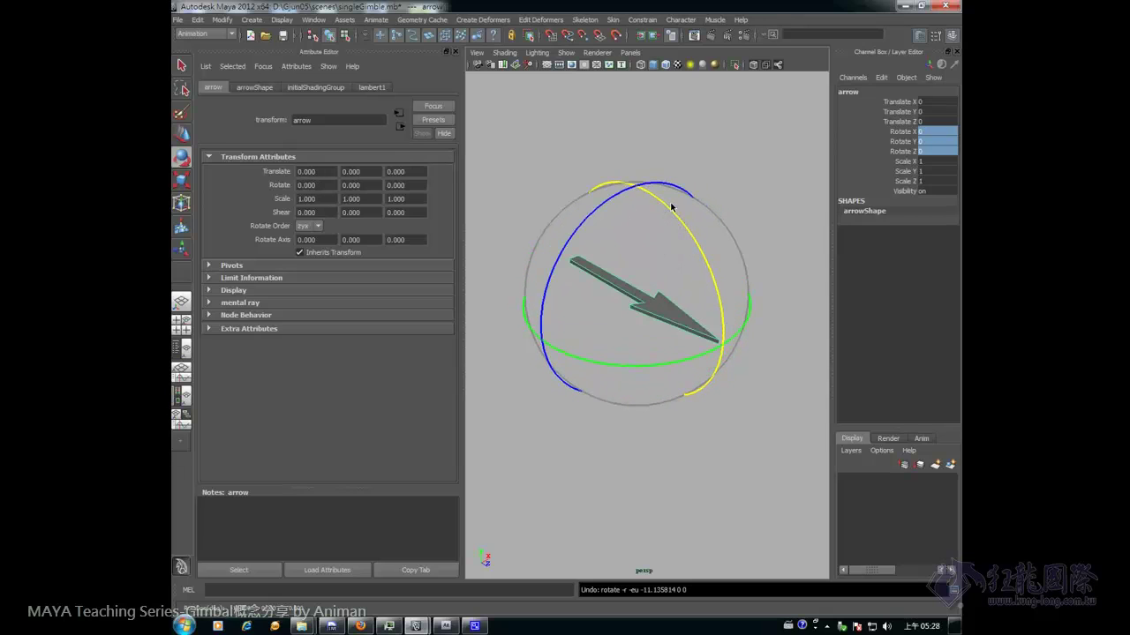
click(669, 363)
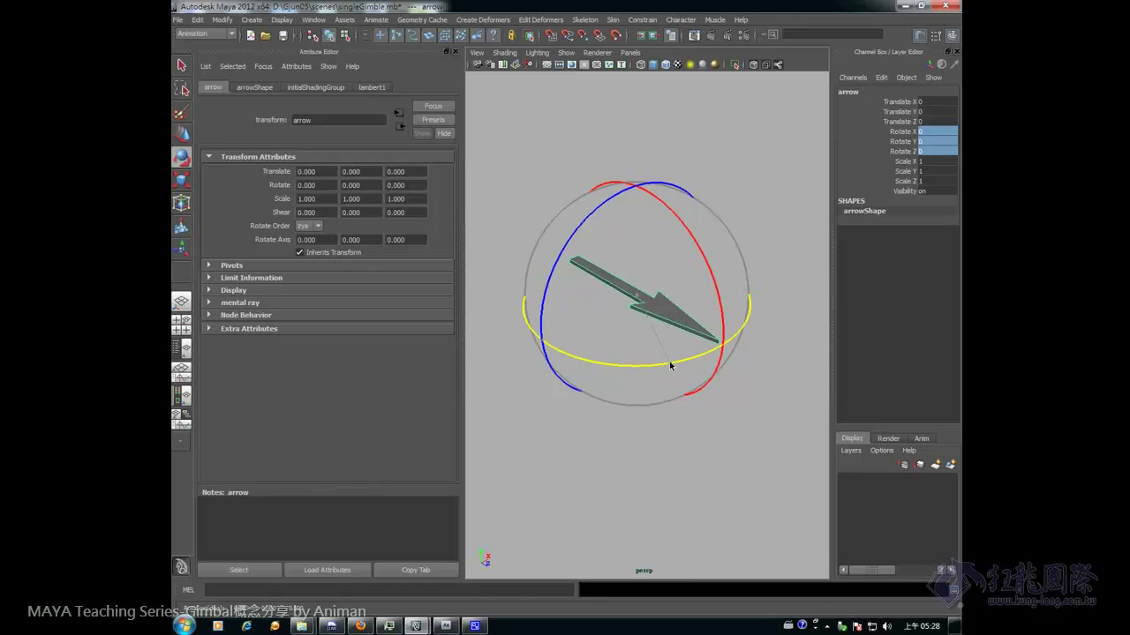
mouse_move(669, 362)
mouse_down()
mouse_move(632, 359)
mouse_move(699, 356)
mouse_up()
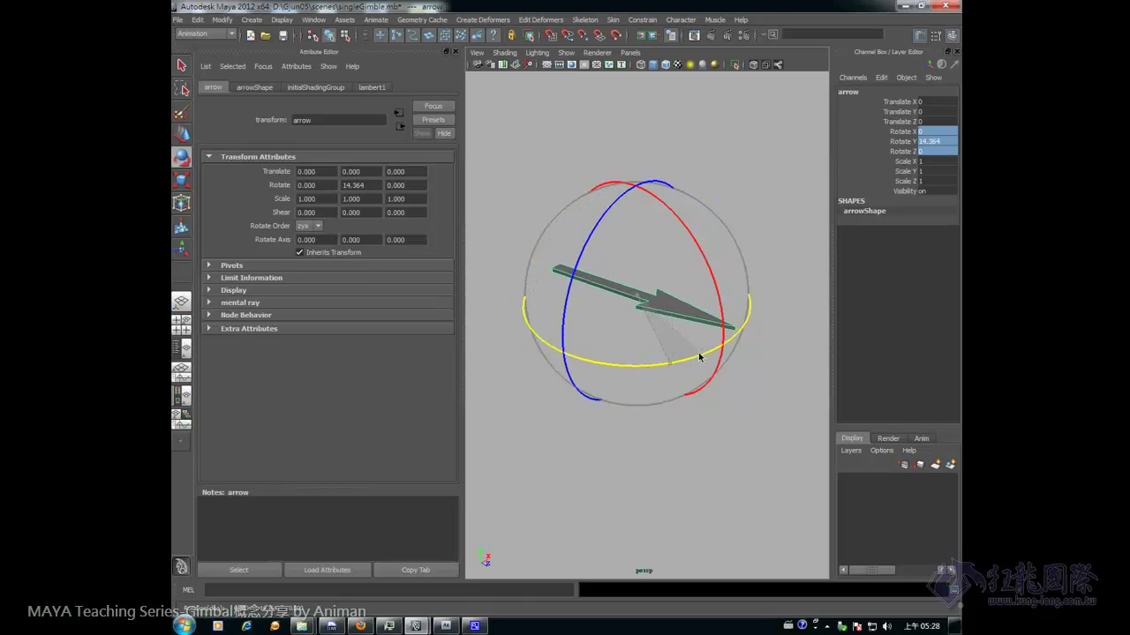
key(ctrl+z)
key(ctrl+z)
key(ctrl+z)
key(ctrl+z)
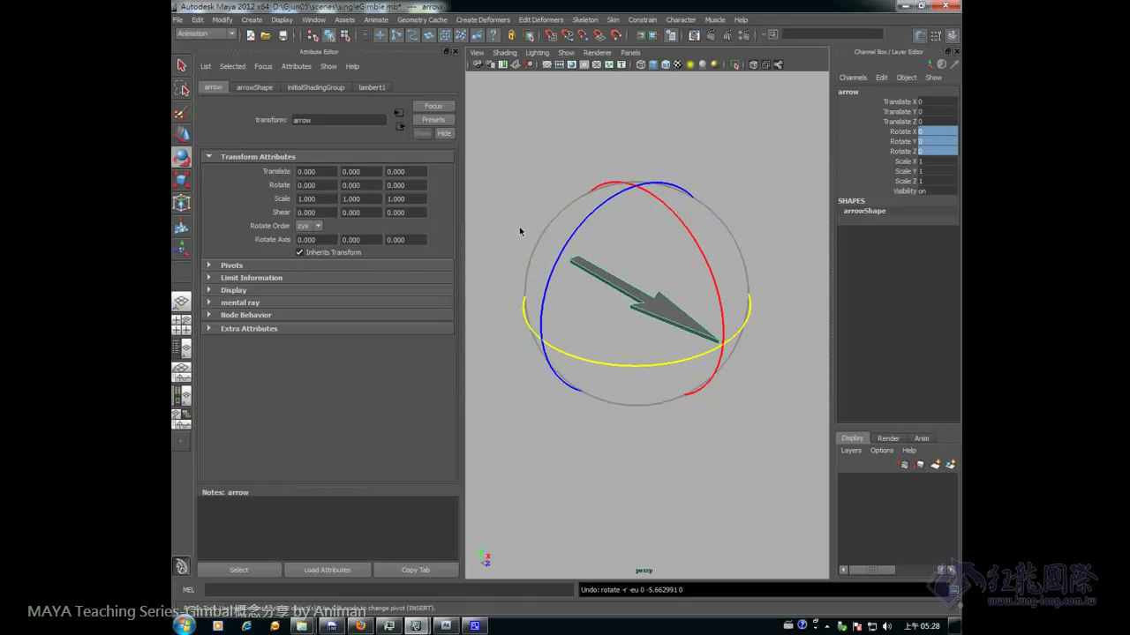
Test and undo a Z rotation, then set the arrow's rotate order back to xyz
mouse_move(579, 235)
mouse_down()
mouse_move(619, 192)
mouse_move(584, 238)
mouse_up()
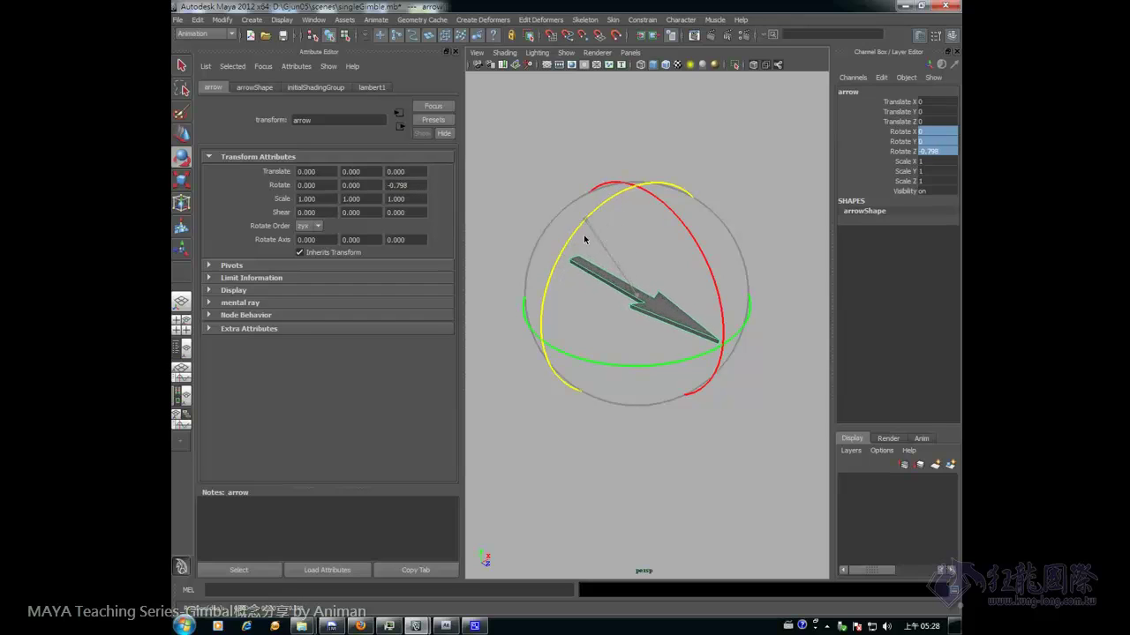
key(ctrl+z)
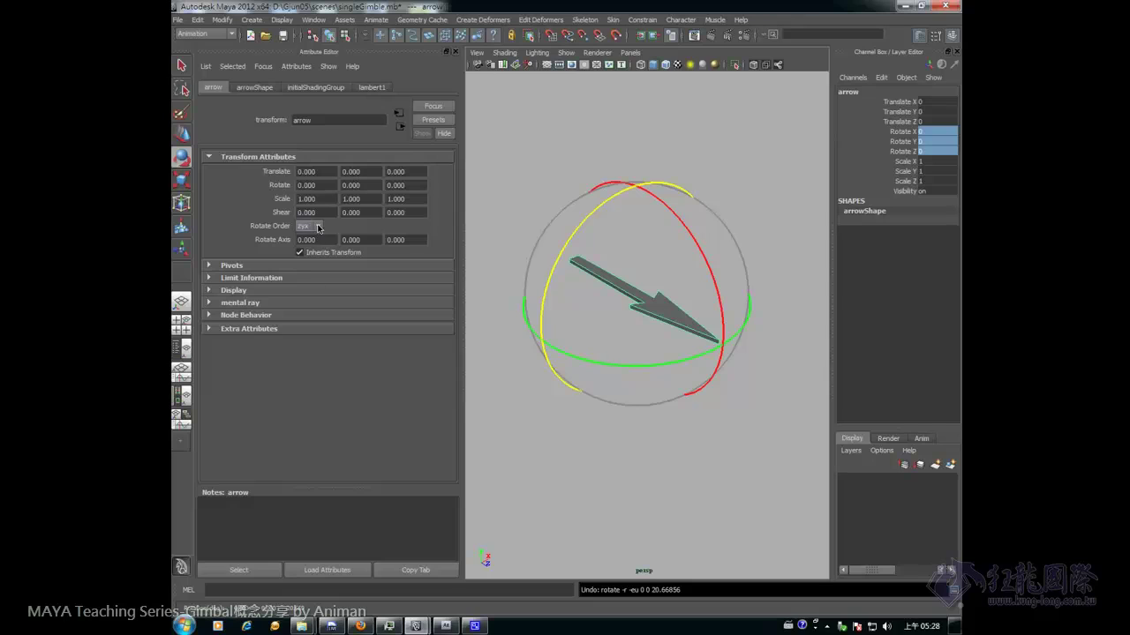
click(318, 227)
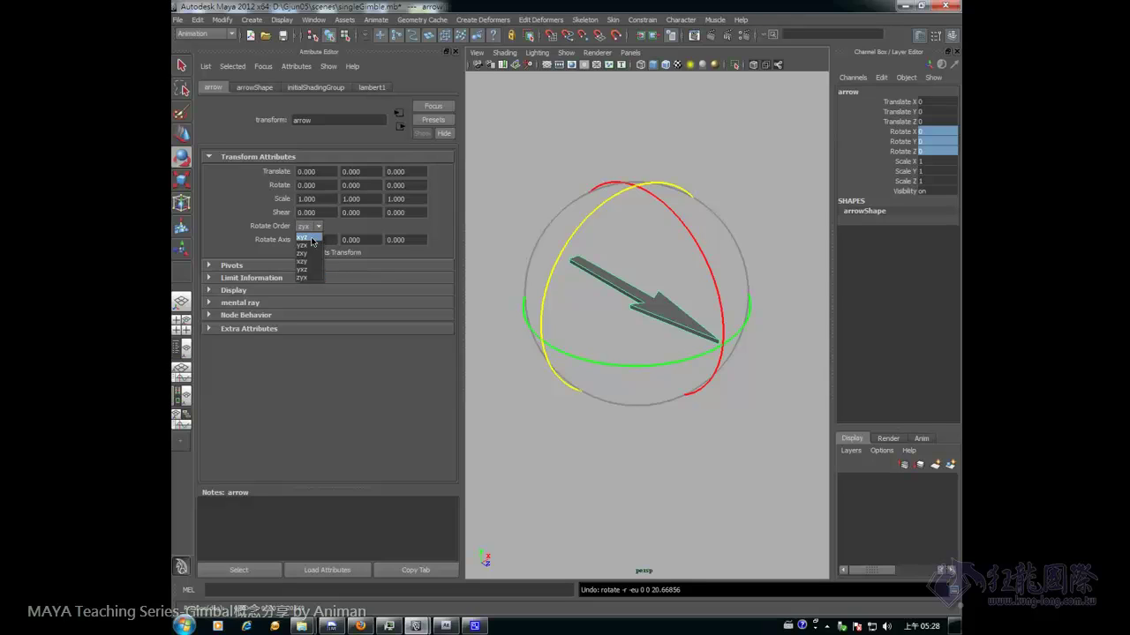
click(311, 239)
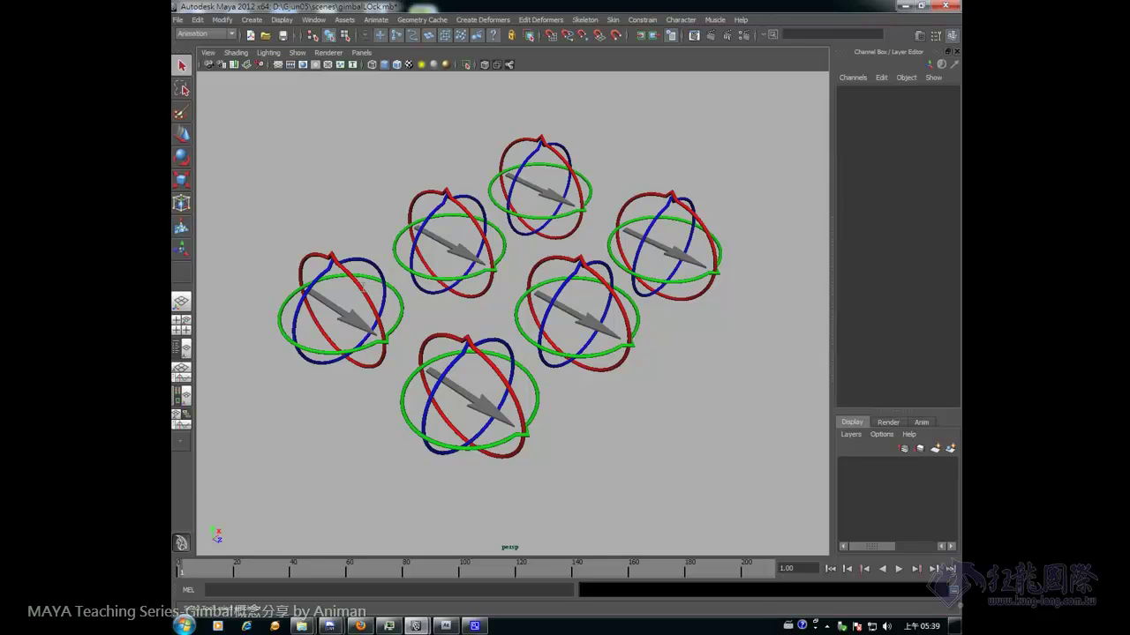
Select the left gimbal's red X and blue Z rings, clear the selection, and play the animation
click(363, 291)
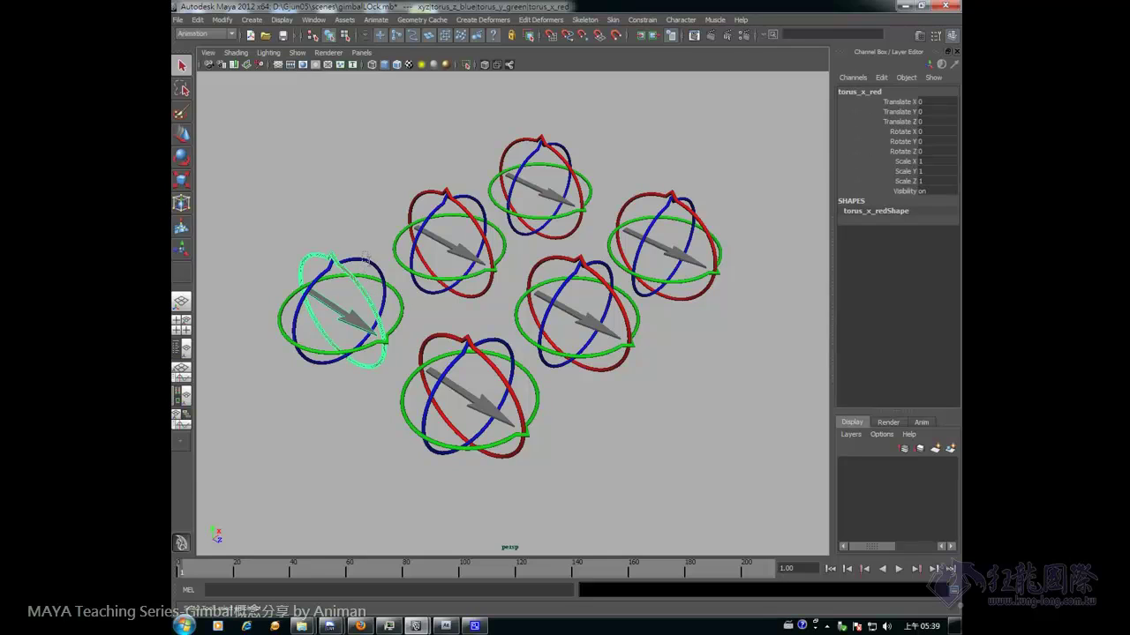
click(366, 259)
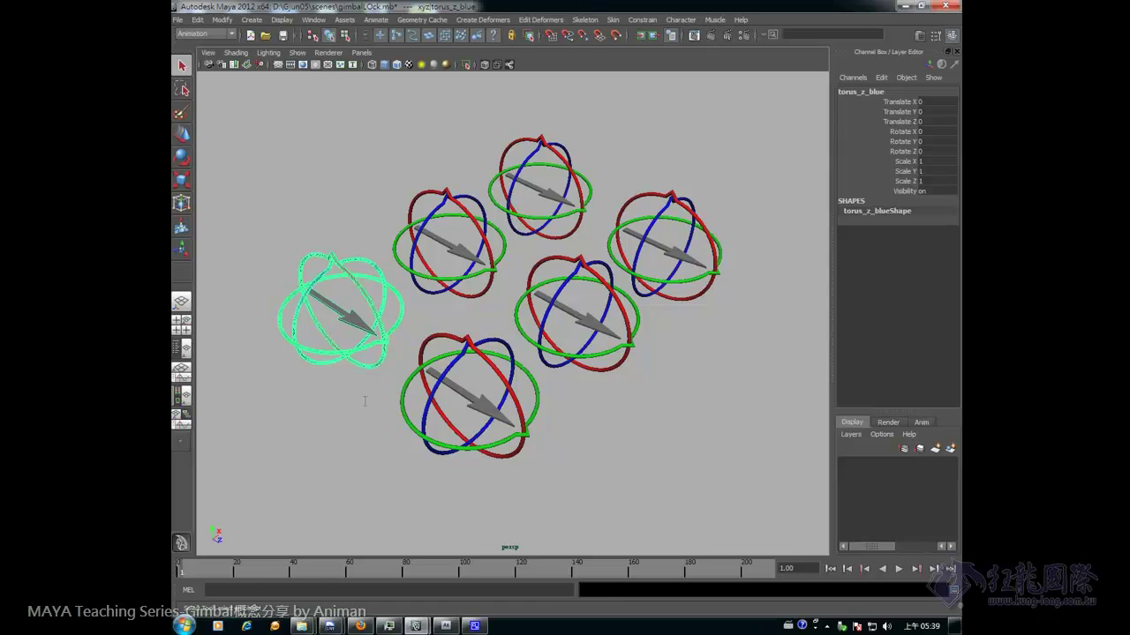
click(365, 402)
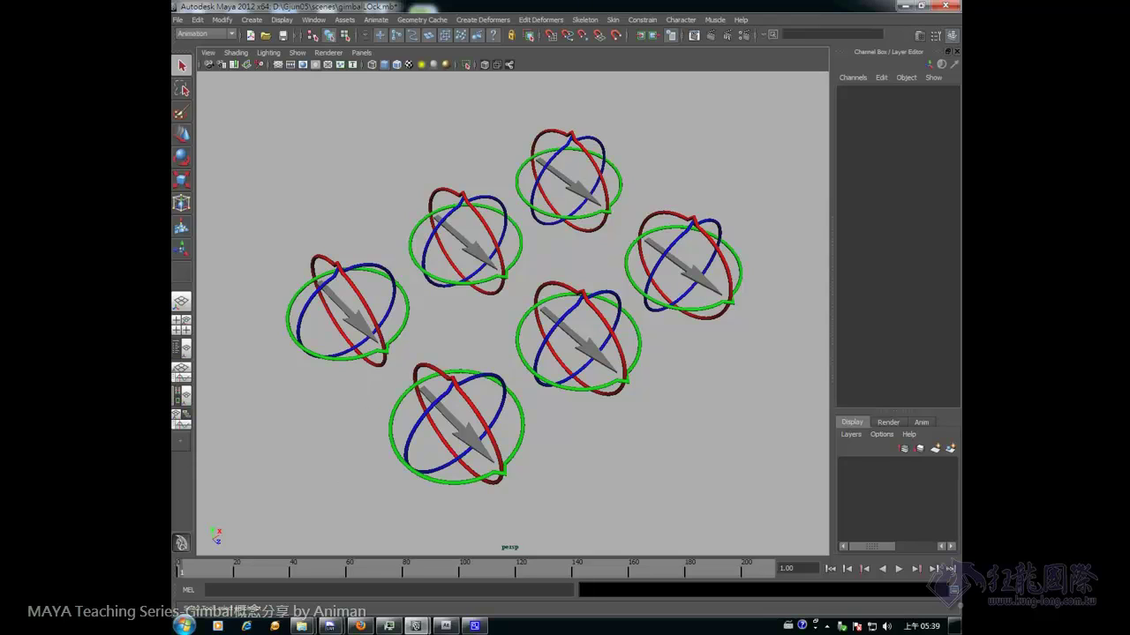
key(alt+v)
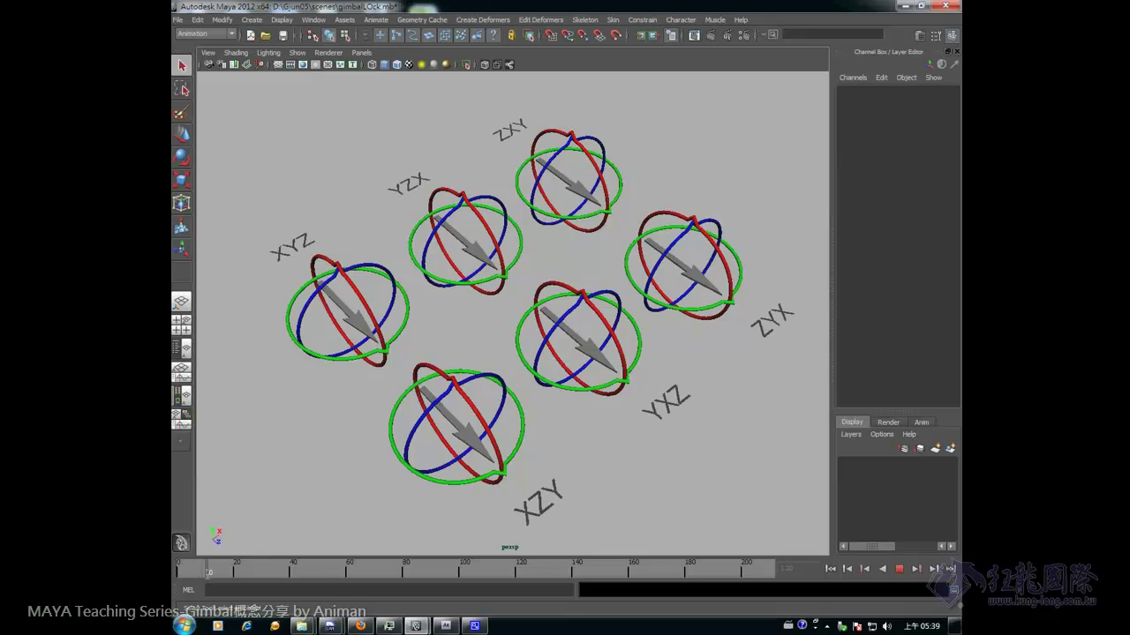
Pause the gimbal animation at frame 14, adjust the camera around the gimbals, and resume playback
key(alt+v)
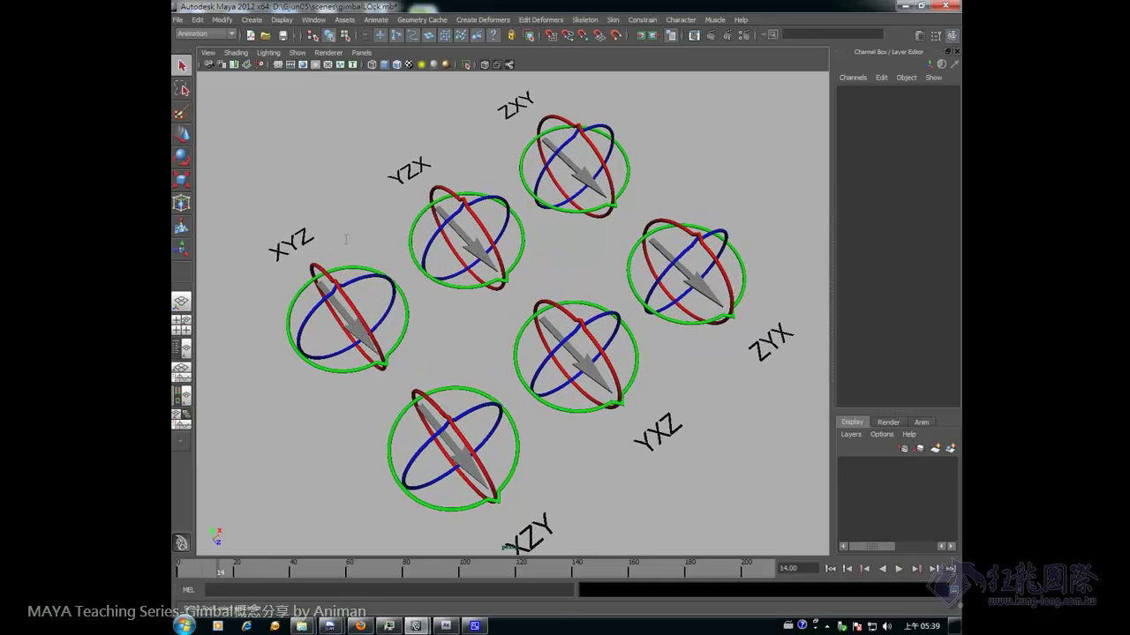
scroll(345, 239, down, 2)
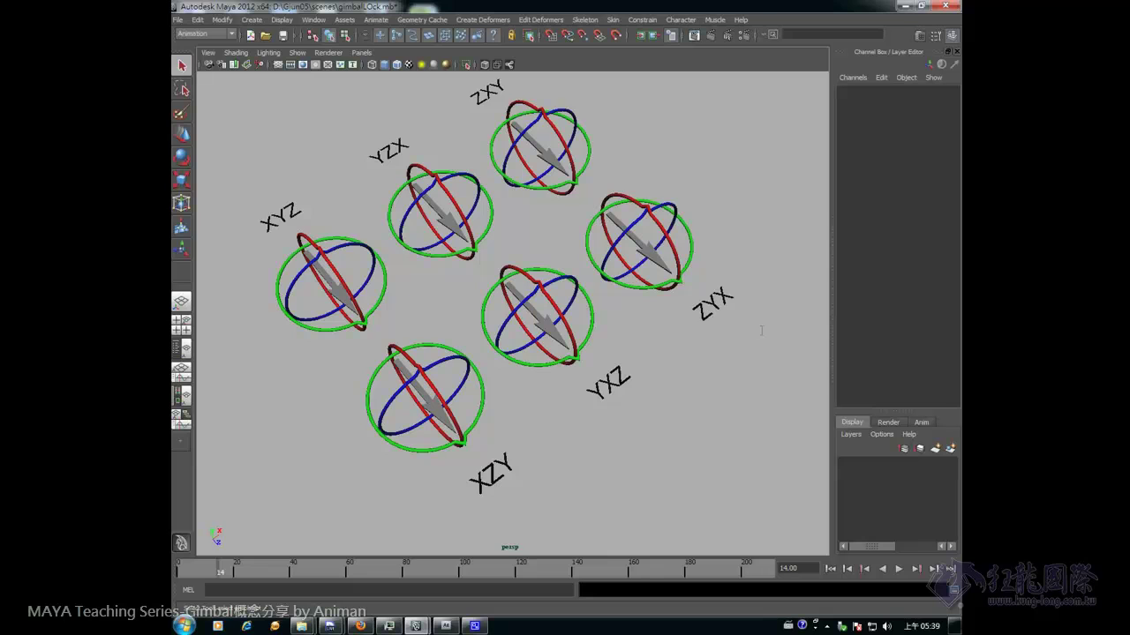
scroll(723, 335, down, 2)
scroll(671, 346, up, 2)
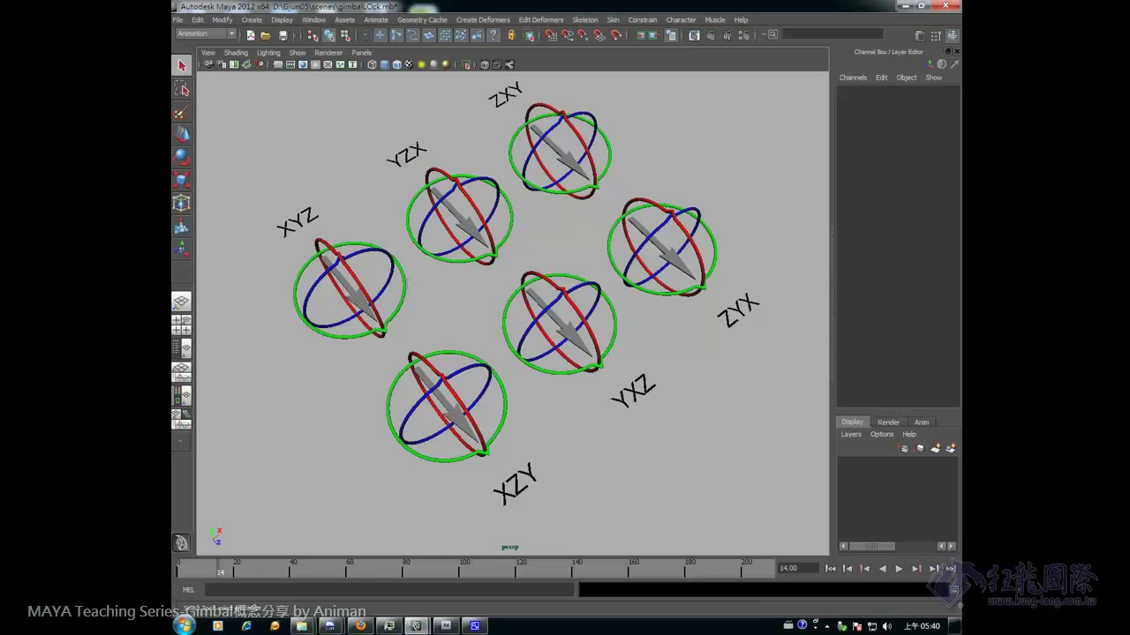
alt+drag(360, 282, 377, 267)
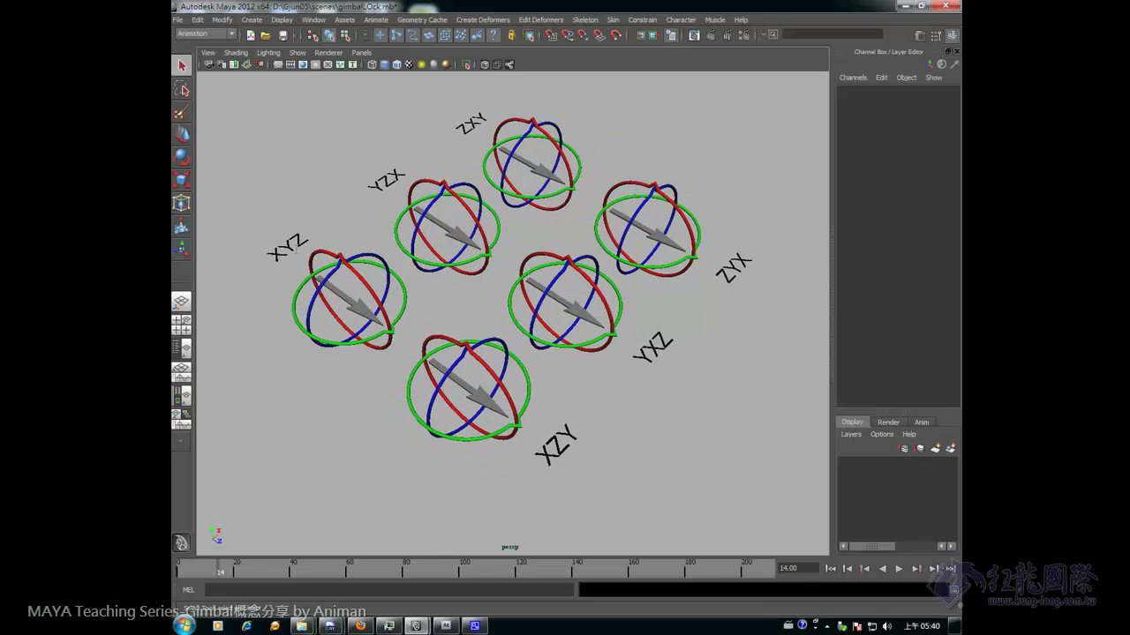
mouse_move(294, 257)
alt+mouse_down()
mouse_move(314, 261)
mouse_move(302, 258)
alt+mouse_up()
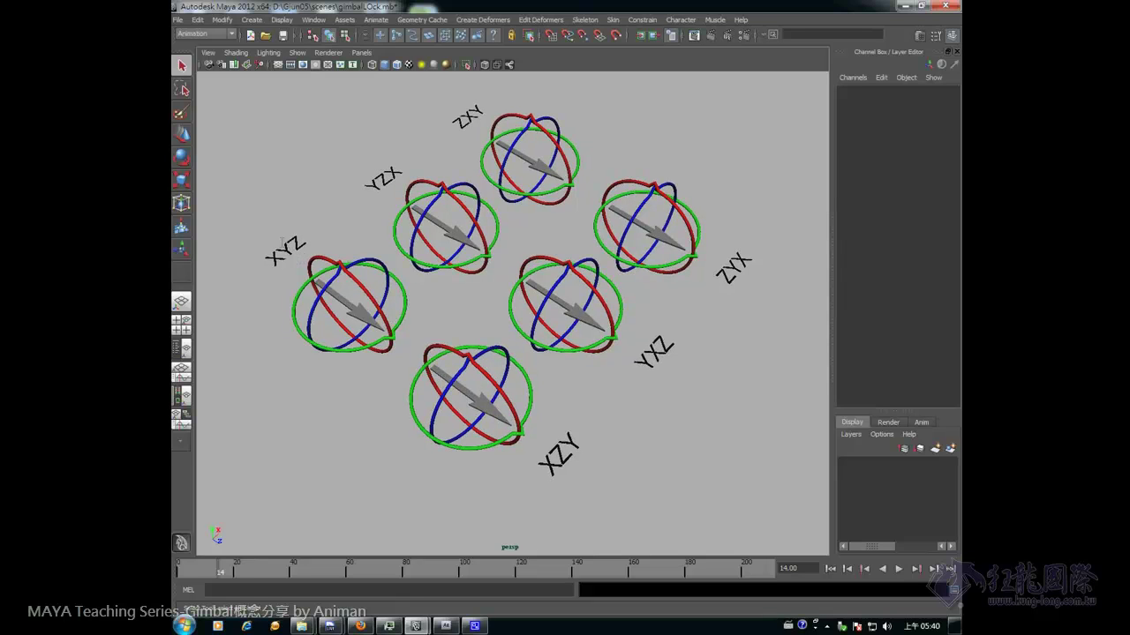
alt+drag(319, 325, 321, 320)
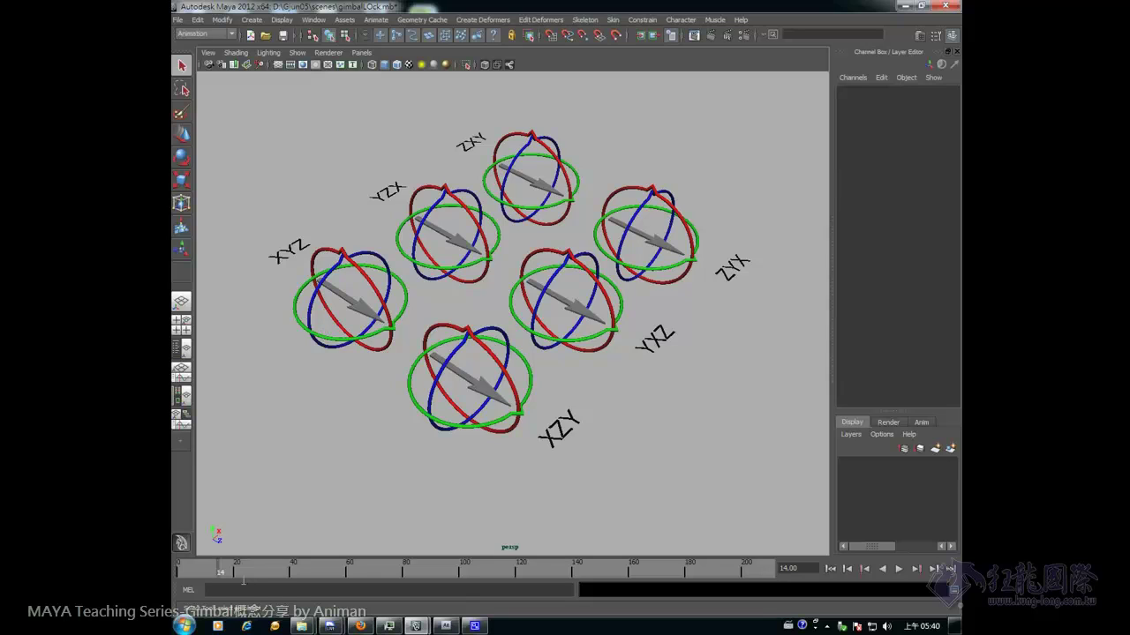
key(alt+v)
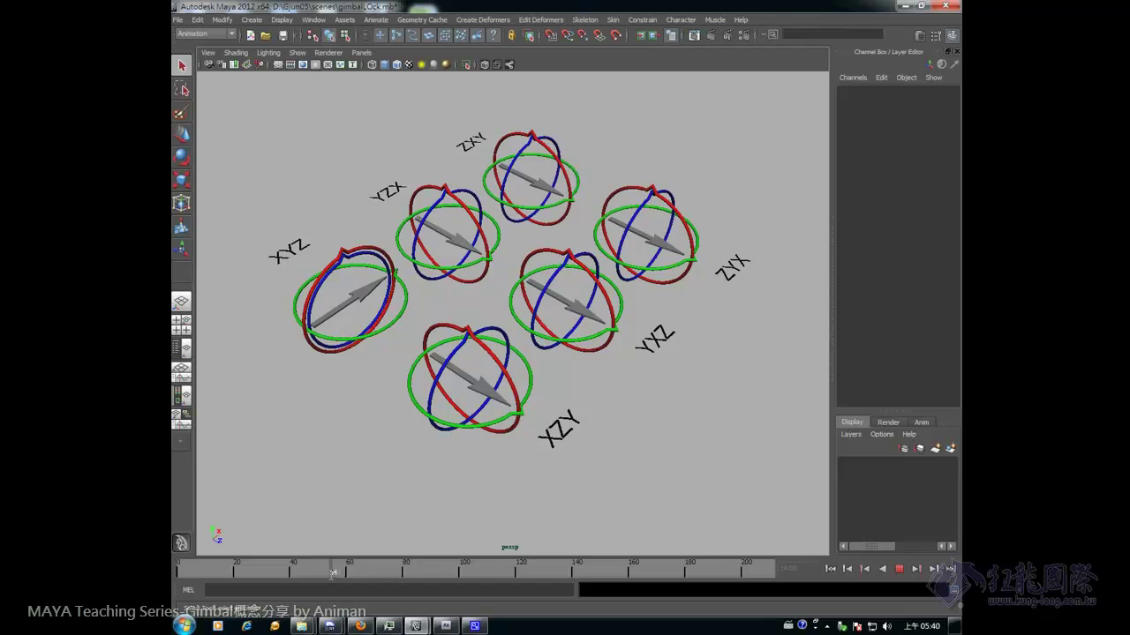
Select the XYZ gimbal, pausing at frames 58 and 82 to compare, then resume playback
click(351, 300)
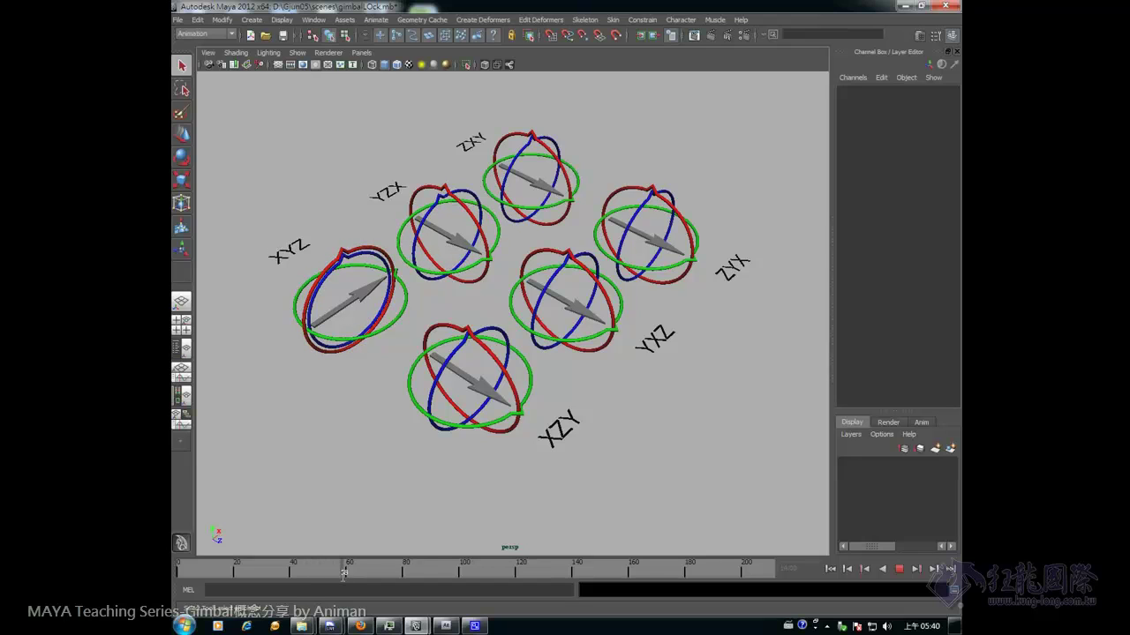
key(Escape)
key(alt+v)
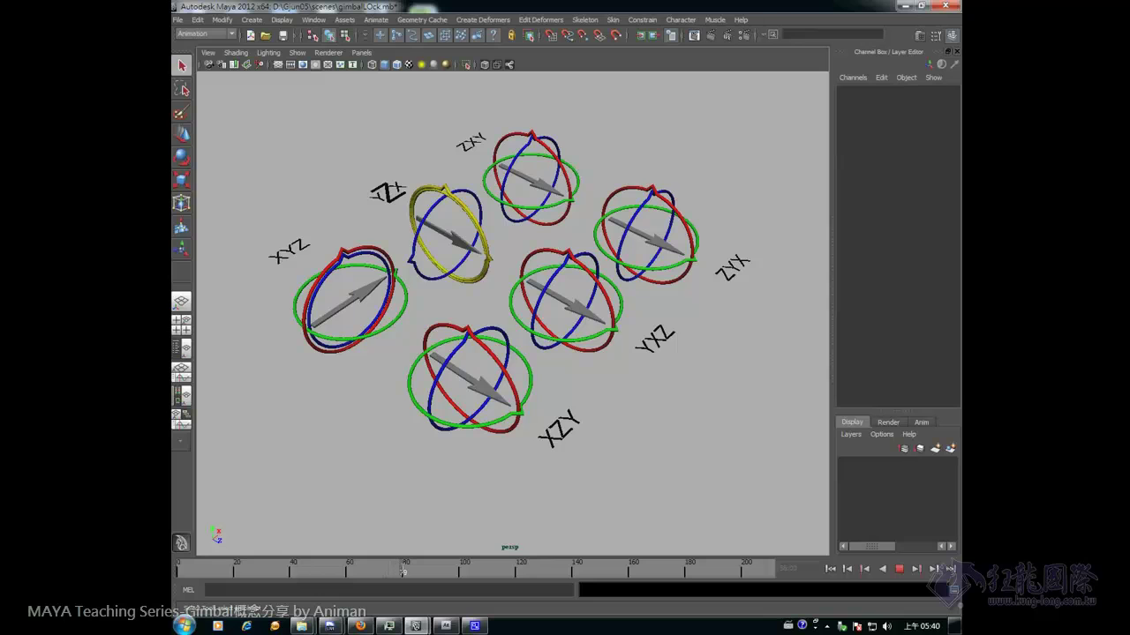
key(alt+v)
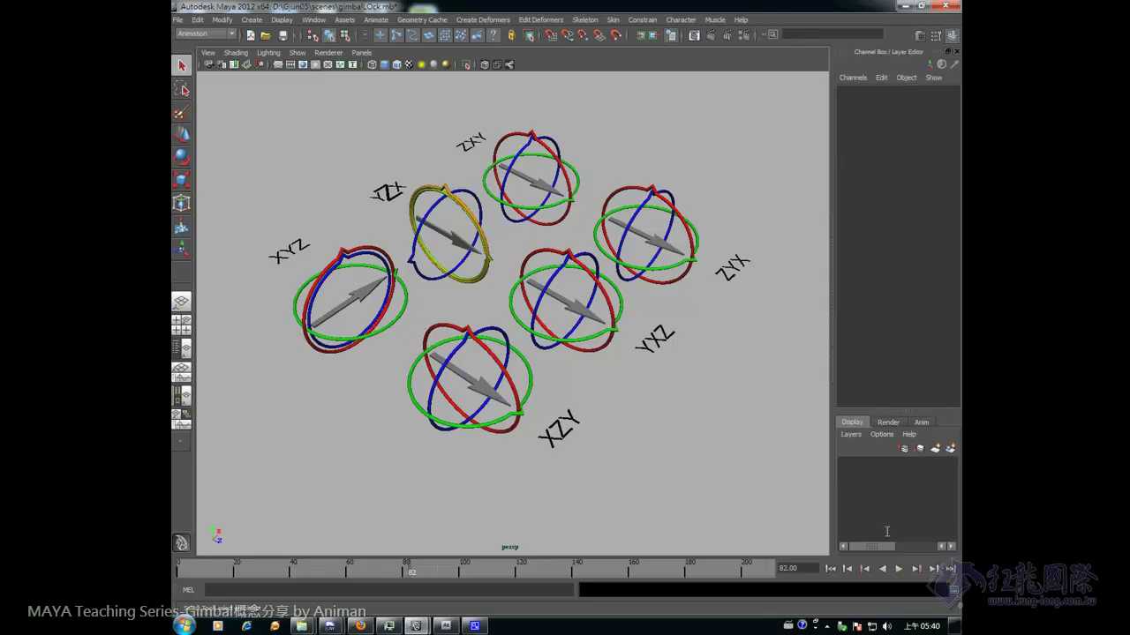
scroll(597, 471, up, 1)
scroll(600, 466, up, 1)
scroll(613, 454, up, 2)
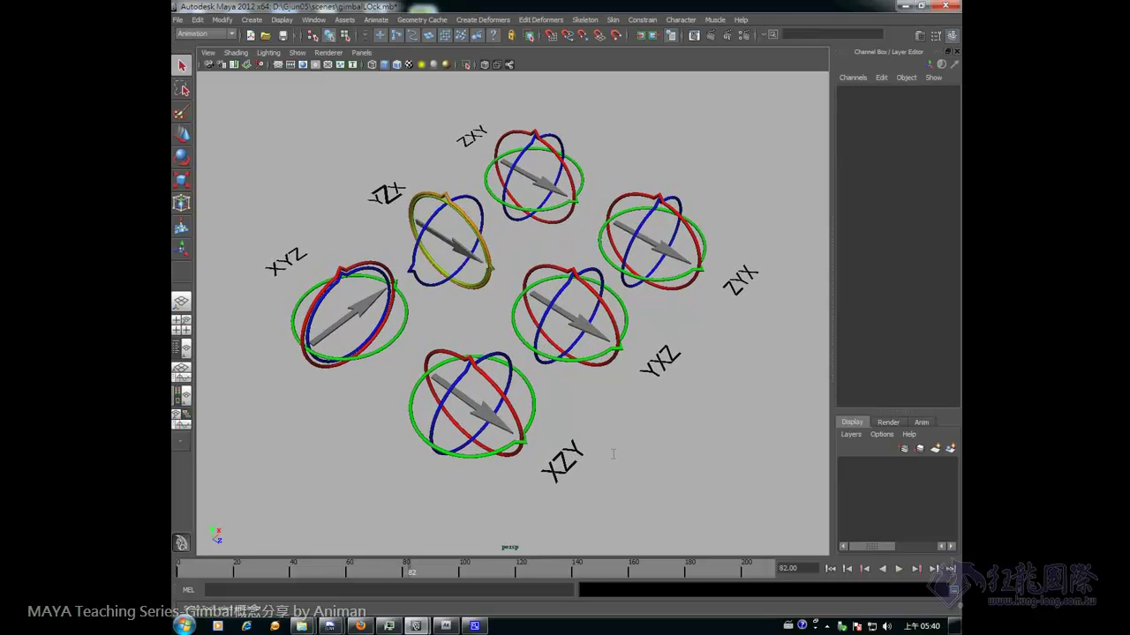
scroll(613, 454, down, 1)
scroll(614, 454, down, 1)
key(alt+v)
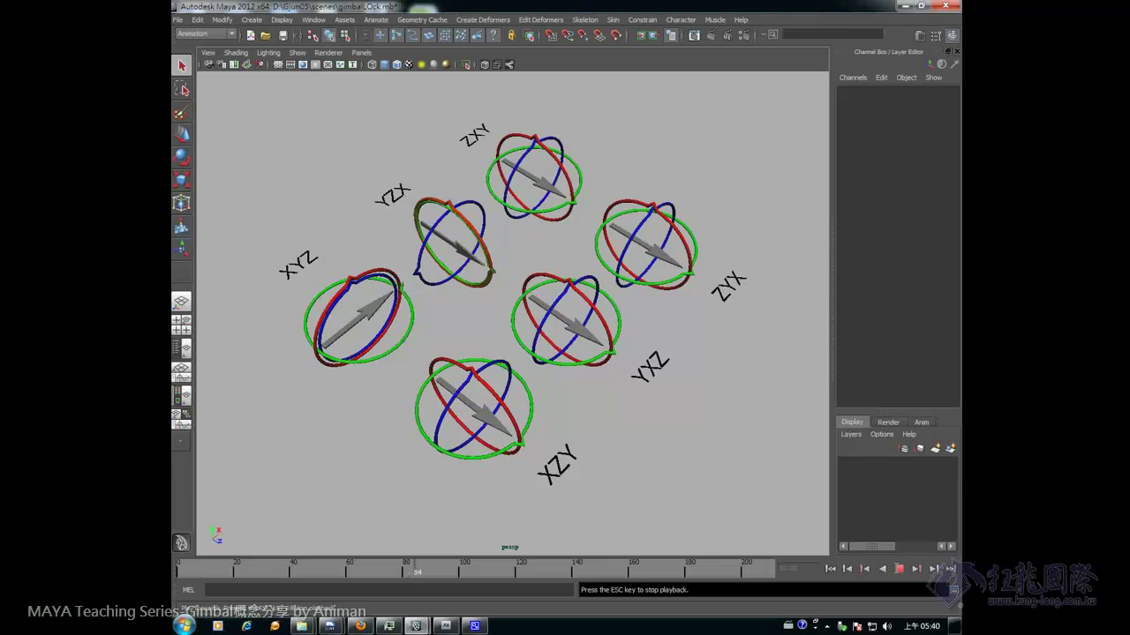
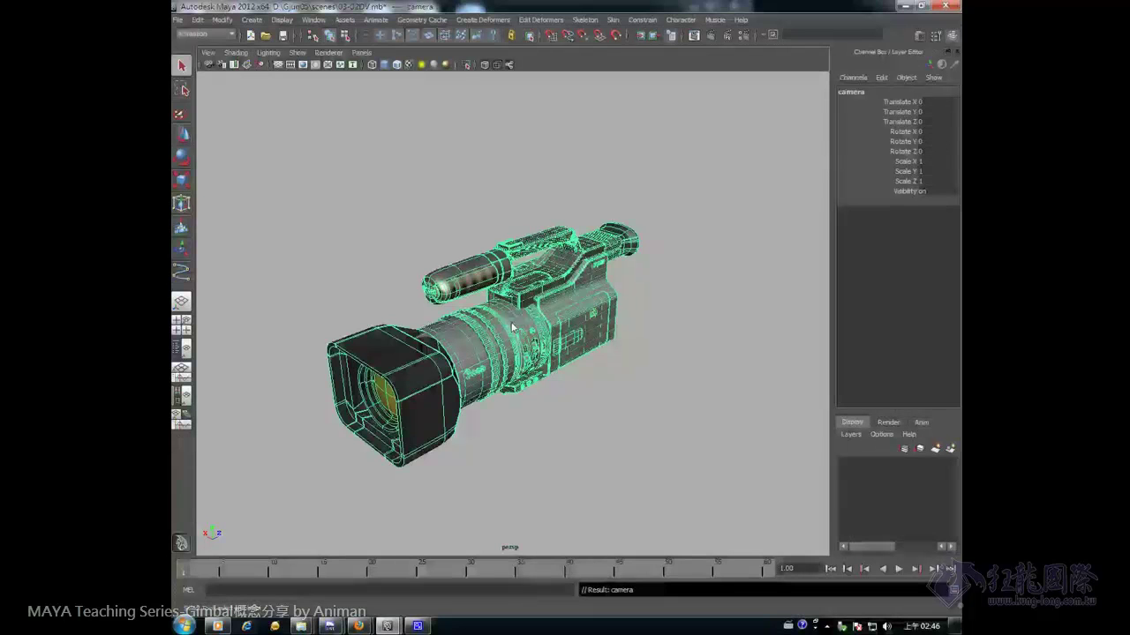
Show the camera's attributes with Ctrl+A and switch to the Rotate tool, all rotations at 0
key(ctrl+a)
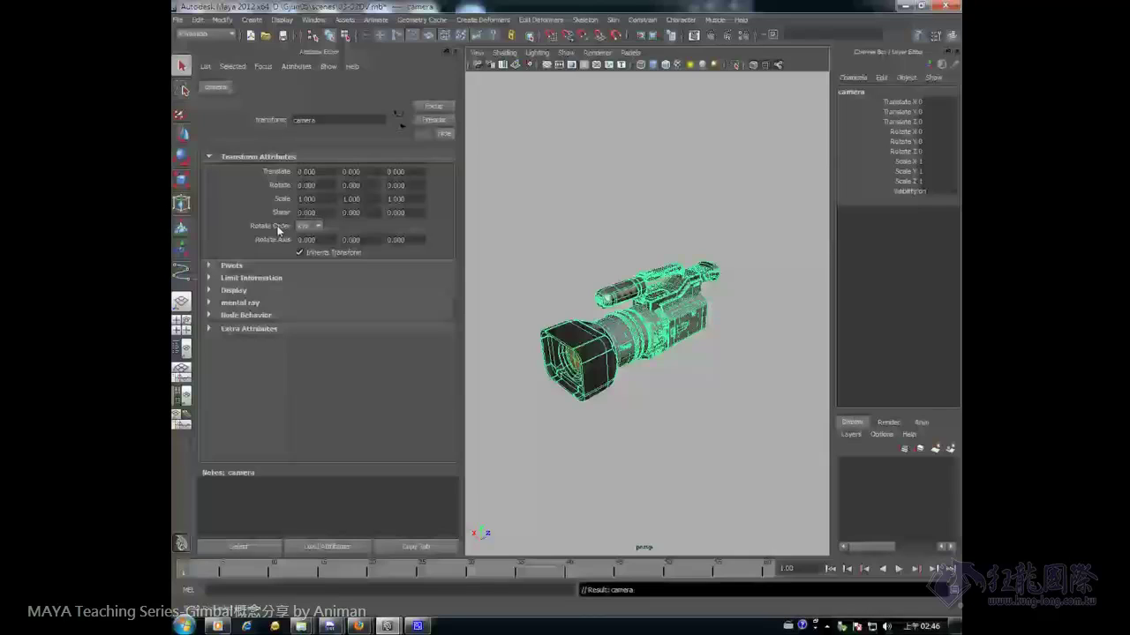
click(182, 157)
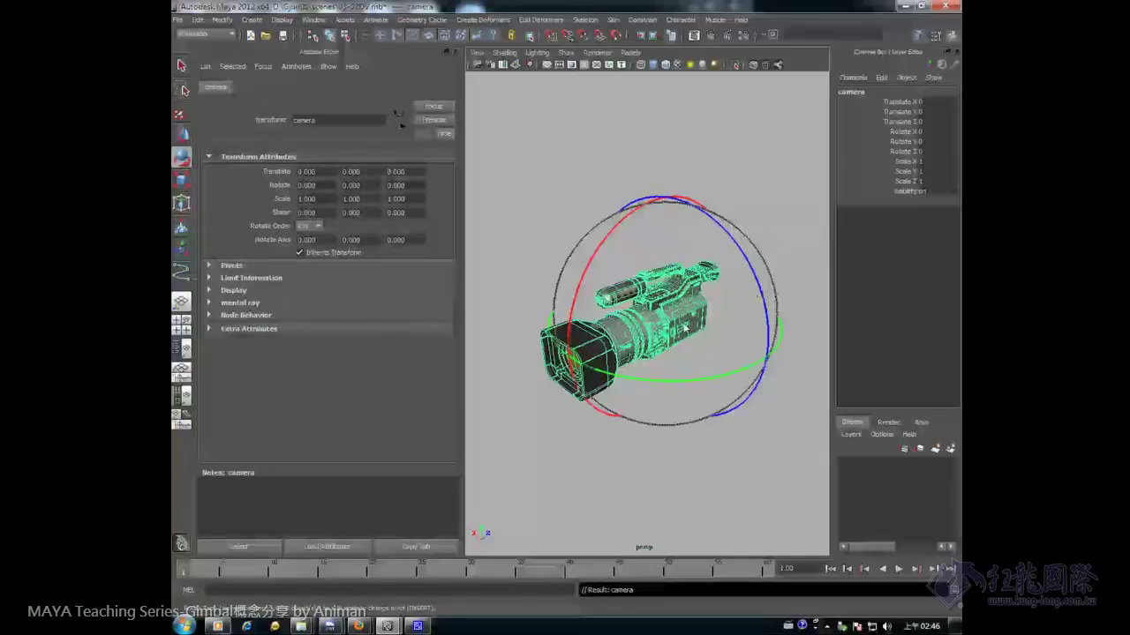
mouse_move(687, 329)
mouse_down()
mouse_move(696, 339)
mouse_move(682, 327)
mouse_up()
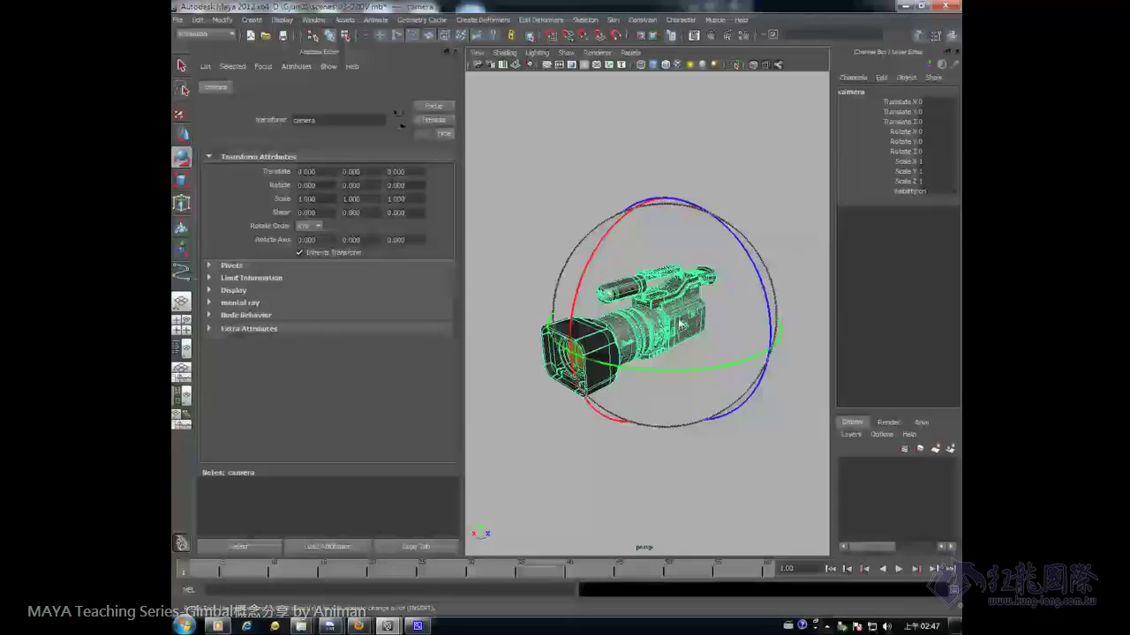
drag(619, 229, 652, 207)
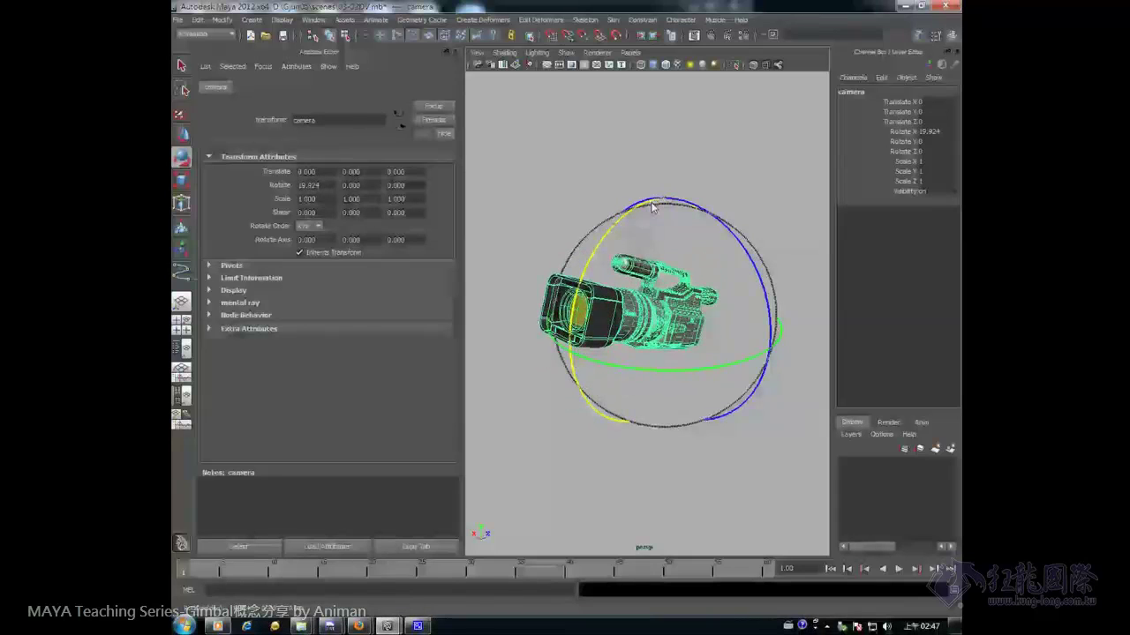
key(ctrl+z)
drag(651, 372, 689, 366)
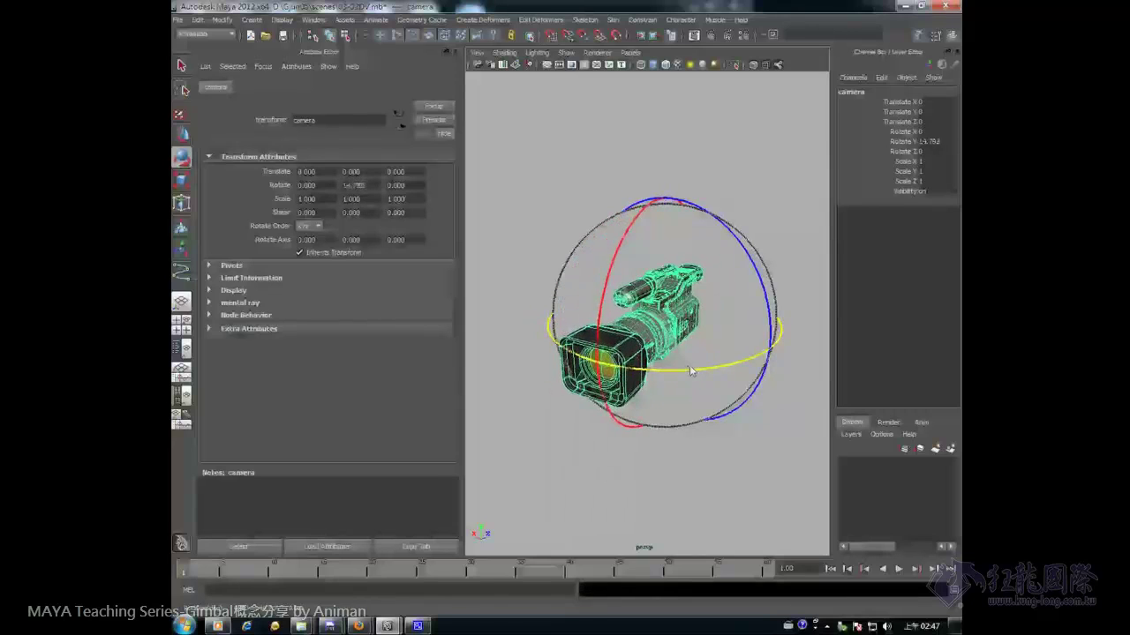
key(ctrl+z)
mouse_move(736, 240)
mouse_down()
mouse_move(726, 232)
mouse_move(757, 285)
mouse_move(747, 318)
mouse_up()
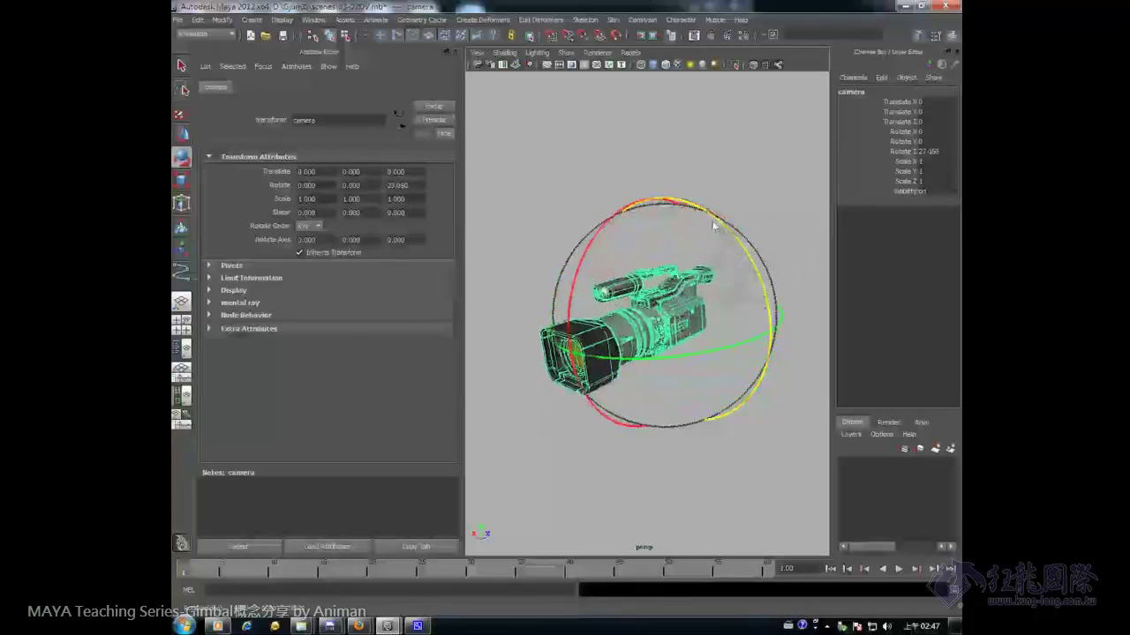
key(ctrl+z)
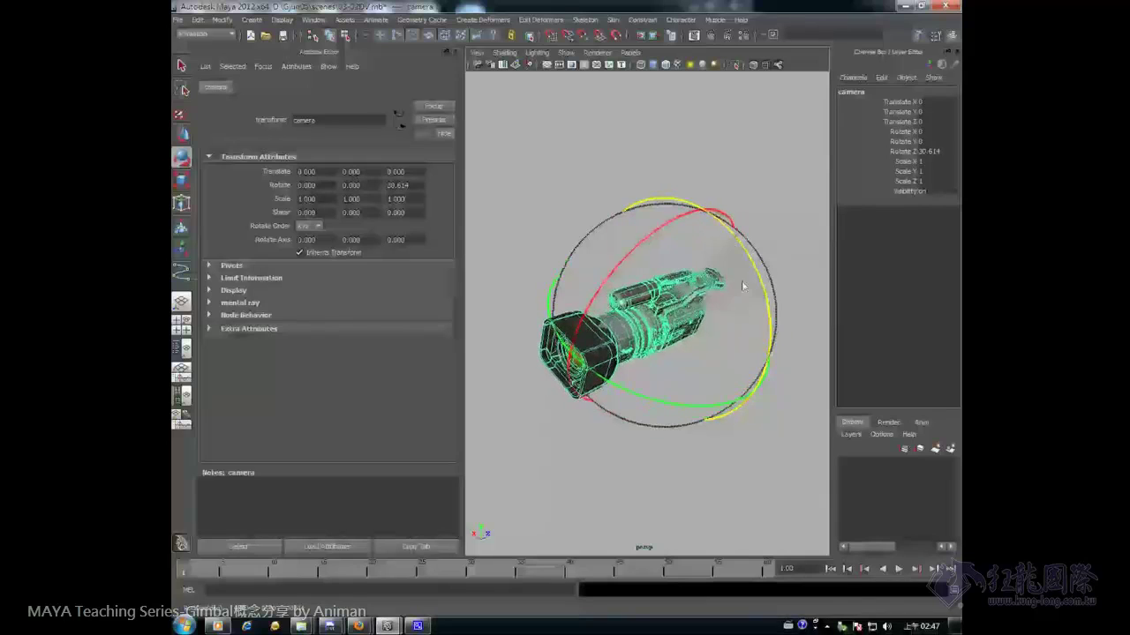
key(ctrl+z)
key(ctrl+z)
key(ctrl+z)
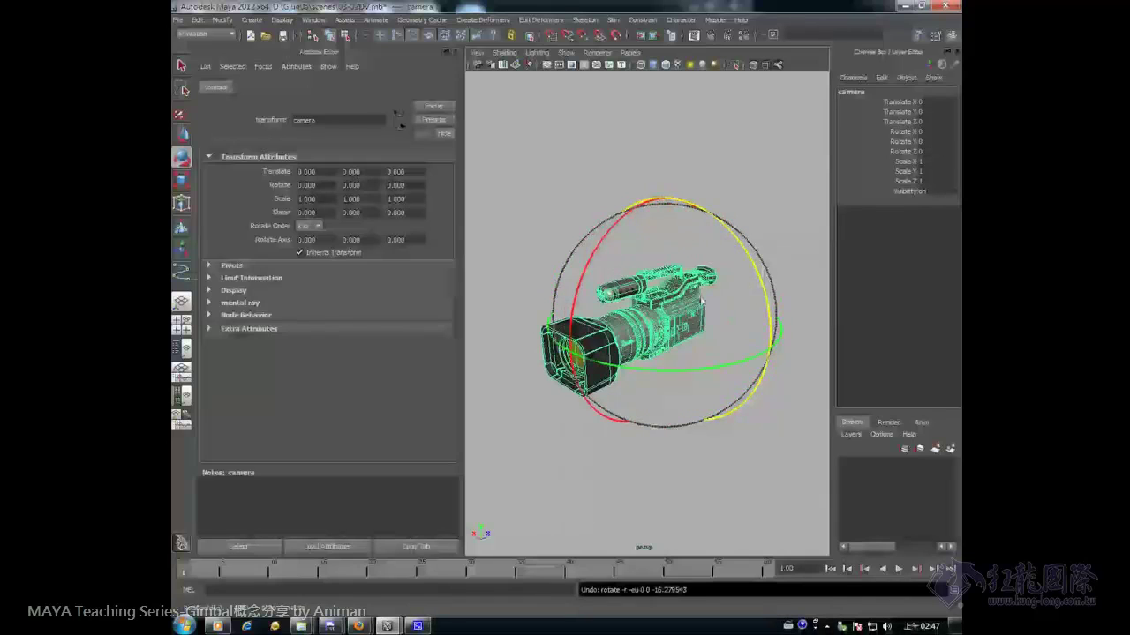
key(ctrl+z)
key(ctrl+z)
key(ctrl+z)
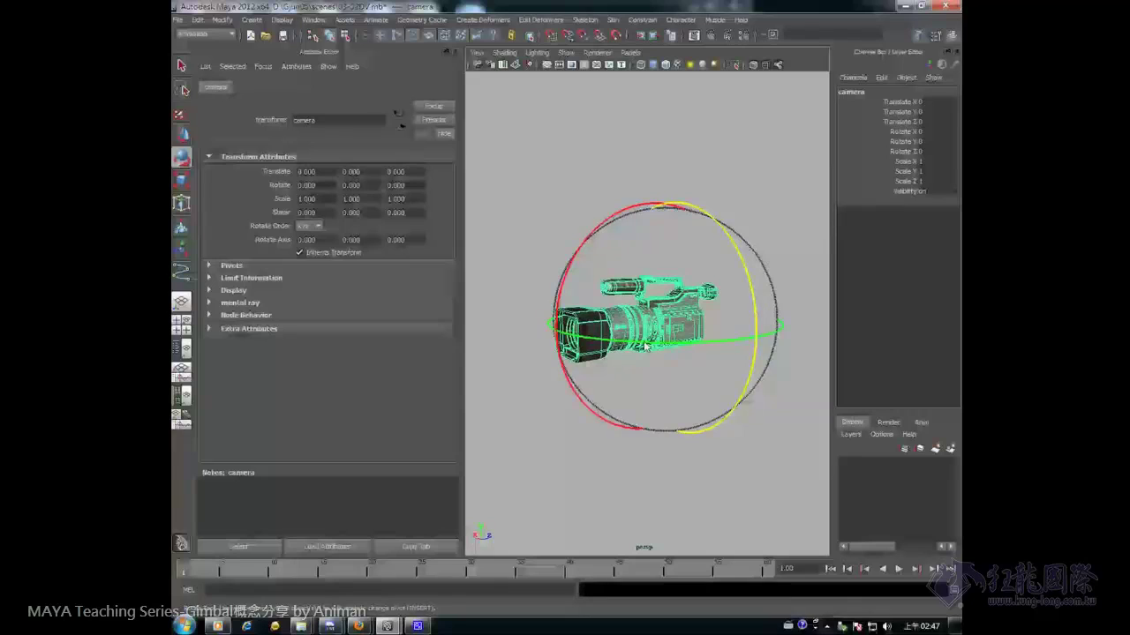
Yaw the camera on its Y ring to Rotate Y 89.884
click(620, 344)
mouse_move(621, 344)
mouse_down()
mouse_move(741, 342)
mouse_move(785, 323)
mouse_up()
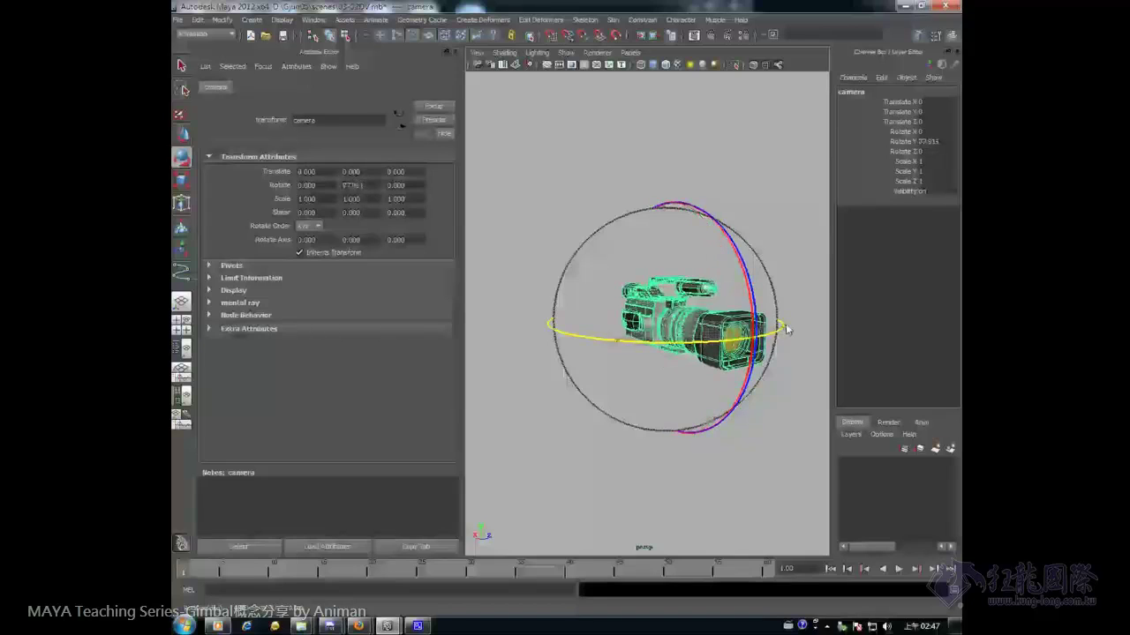
mouse_move(655, 346)
mouse_down()
mouse_move(668, 305)
mouse_move(647, 224)
mouse_move(643, 263)
mouse_up()
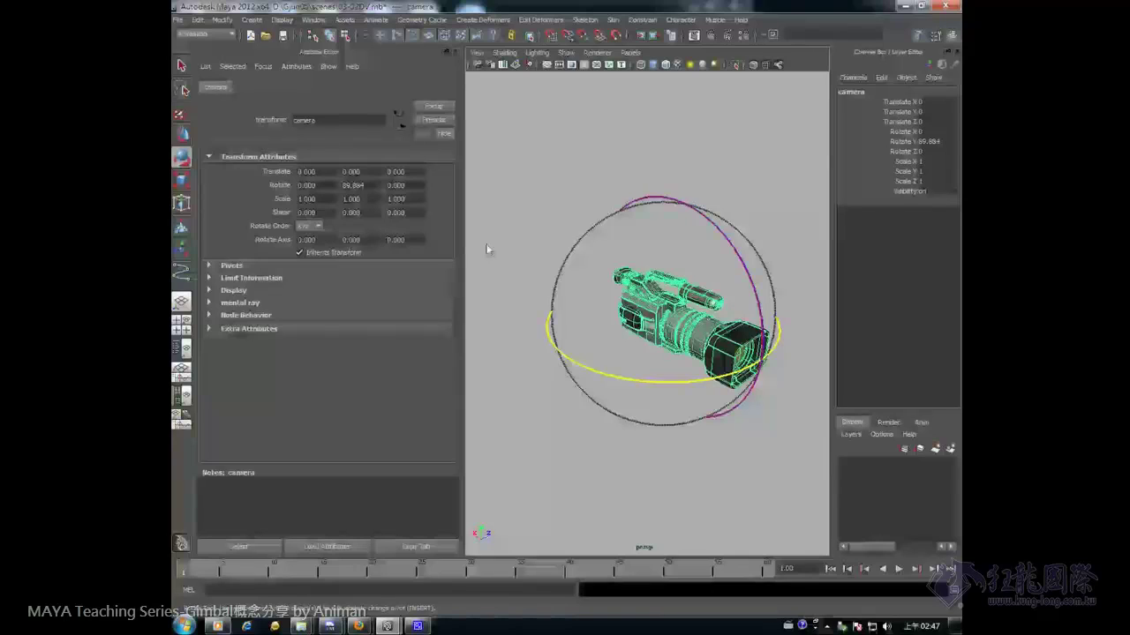
Set Rotate Y to 0, then test-rotate the camera about Y and X and undo both
click(926, 140)
text(0)
key(Return)
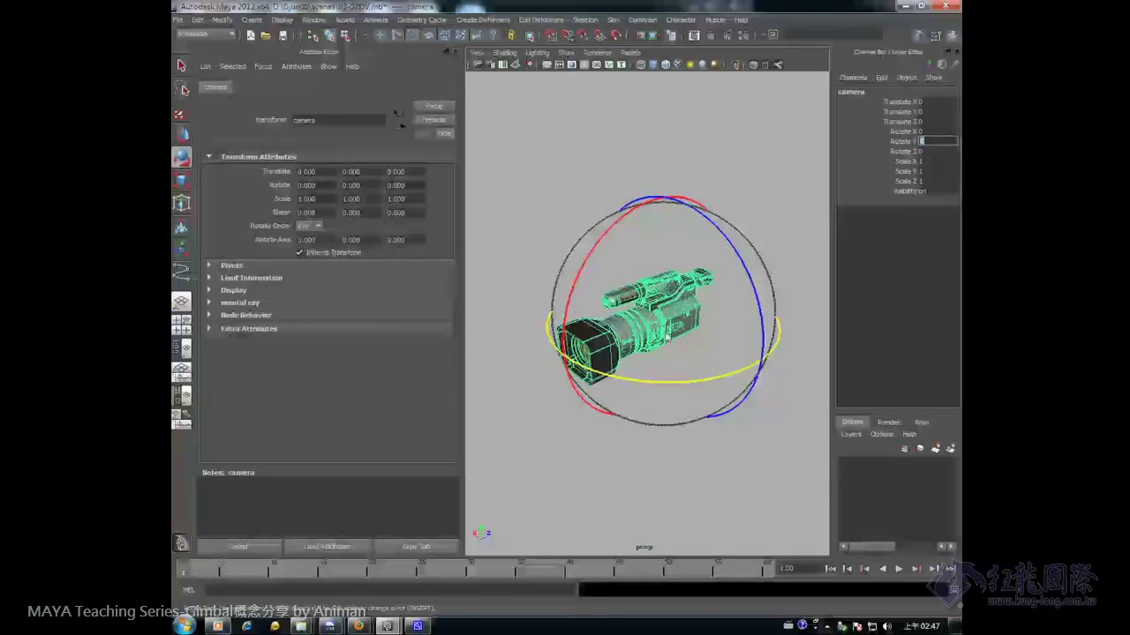
click(926, 142)
mouse_move(644, 315)
middle_down()
mouse_move(681, 315)
mouse_move(571, 274)
middle_up()
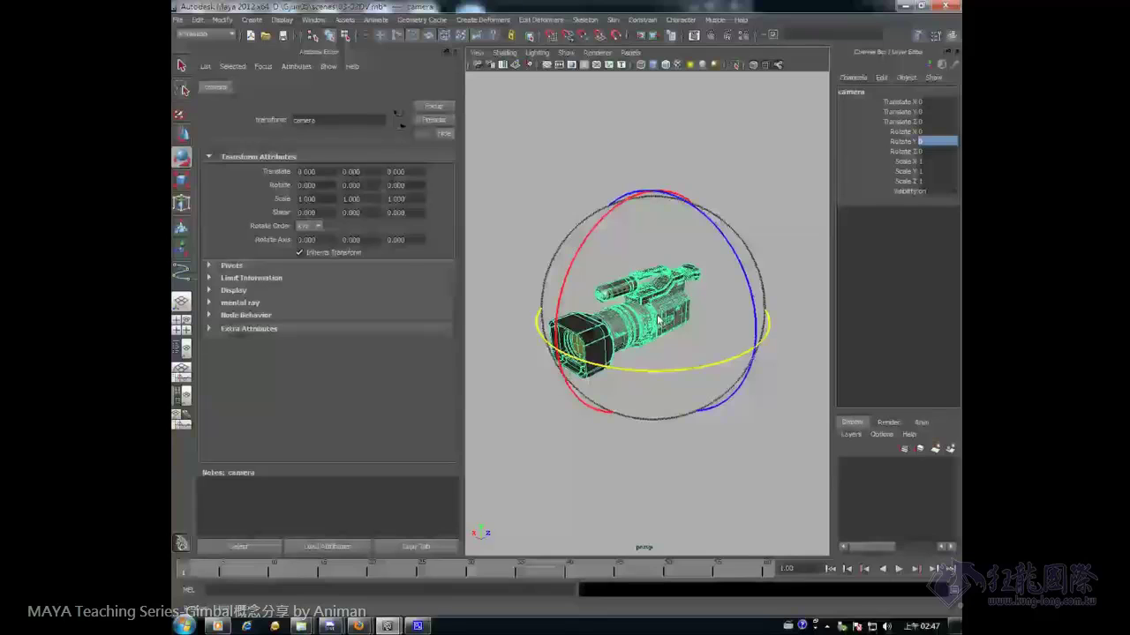
mouse_move(570, 274)
mouse_down()
mouse_move(615, 369)
mouse_move(669, 372)
mouse_up()
key(ctrl+z)
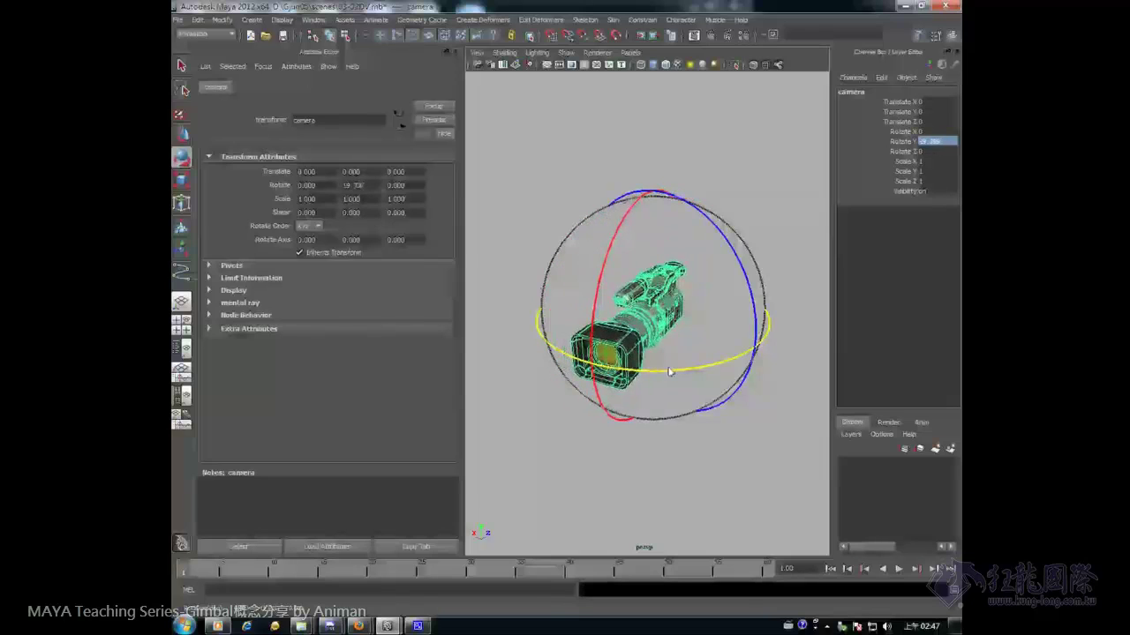
key(ctrl+z)
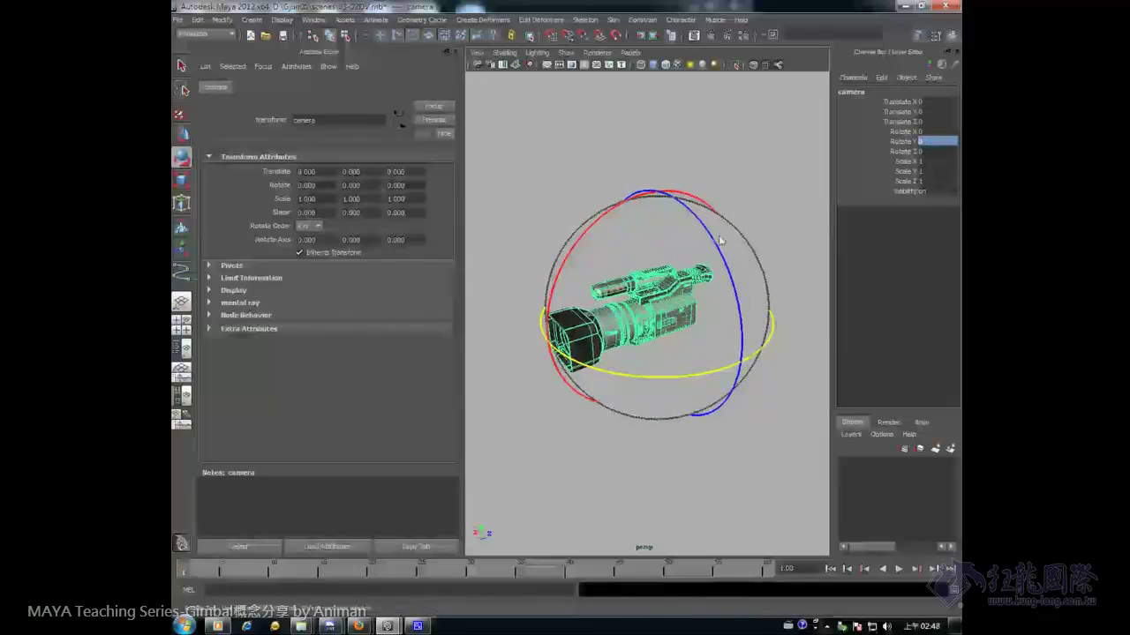
Test-roll the camera about Z, then set Rotate Z back to 0
mouse_move(713, 240)
mouse_down()
mouse_move(730, 288)
mouse_move(721, 224)
mouse_up()
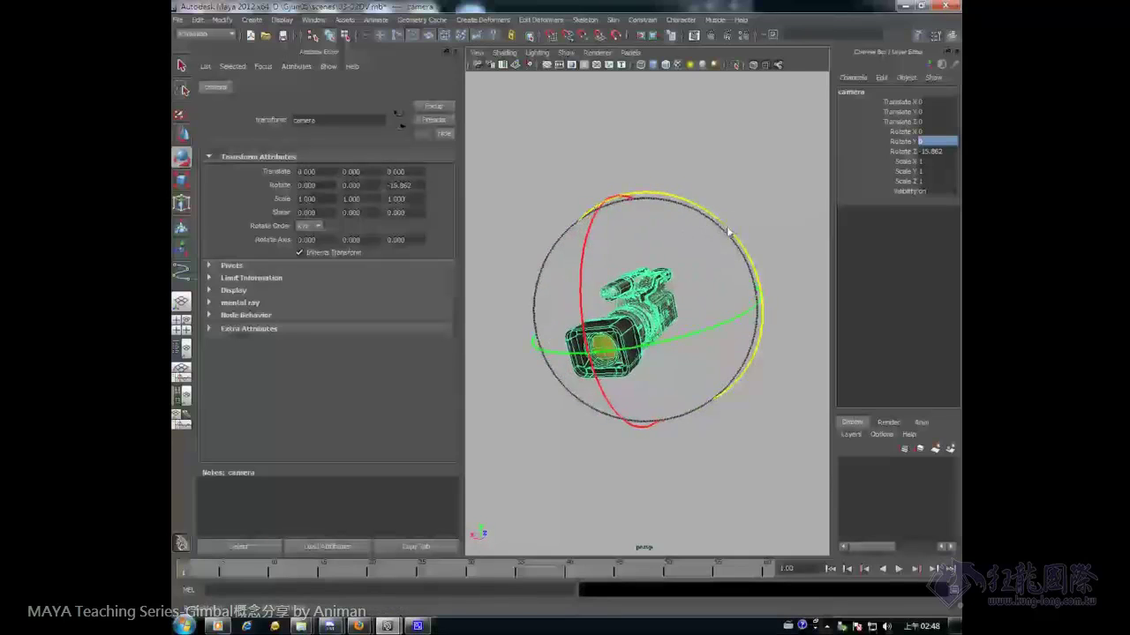
drag(721, 223, 702, 212)
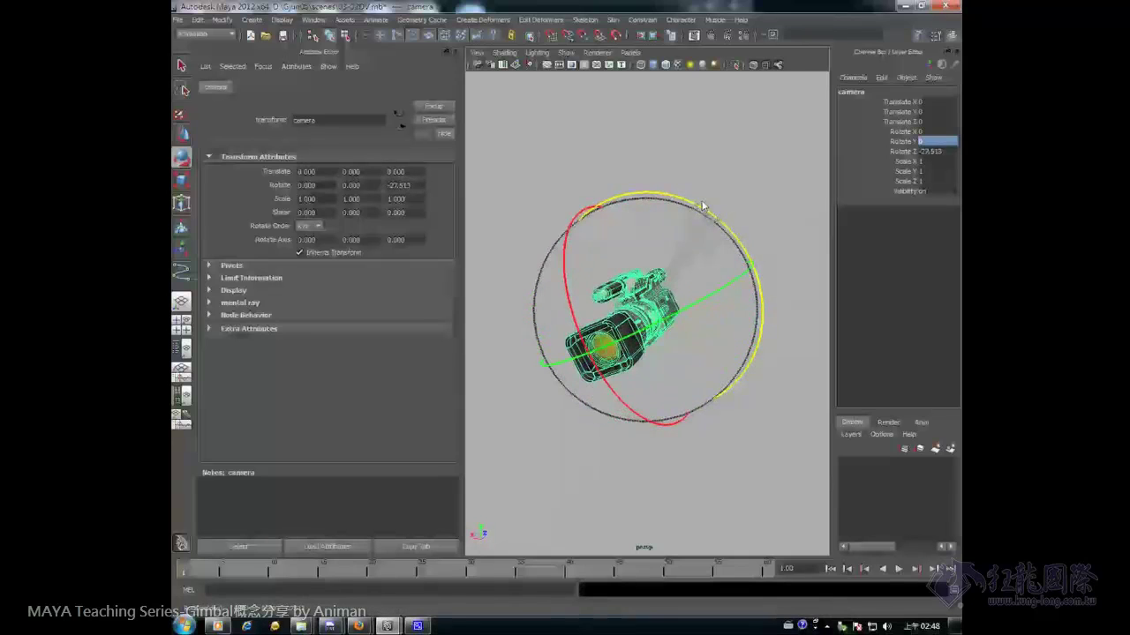
text(0)
key(Return)
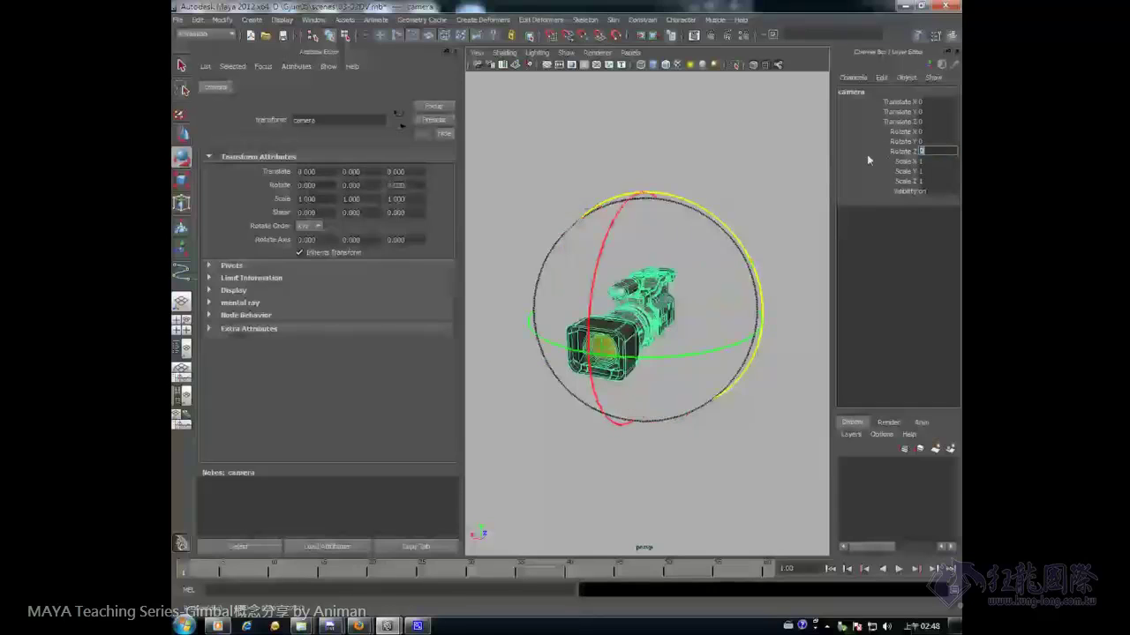
alt+drag(713, 302, 698, 301)
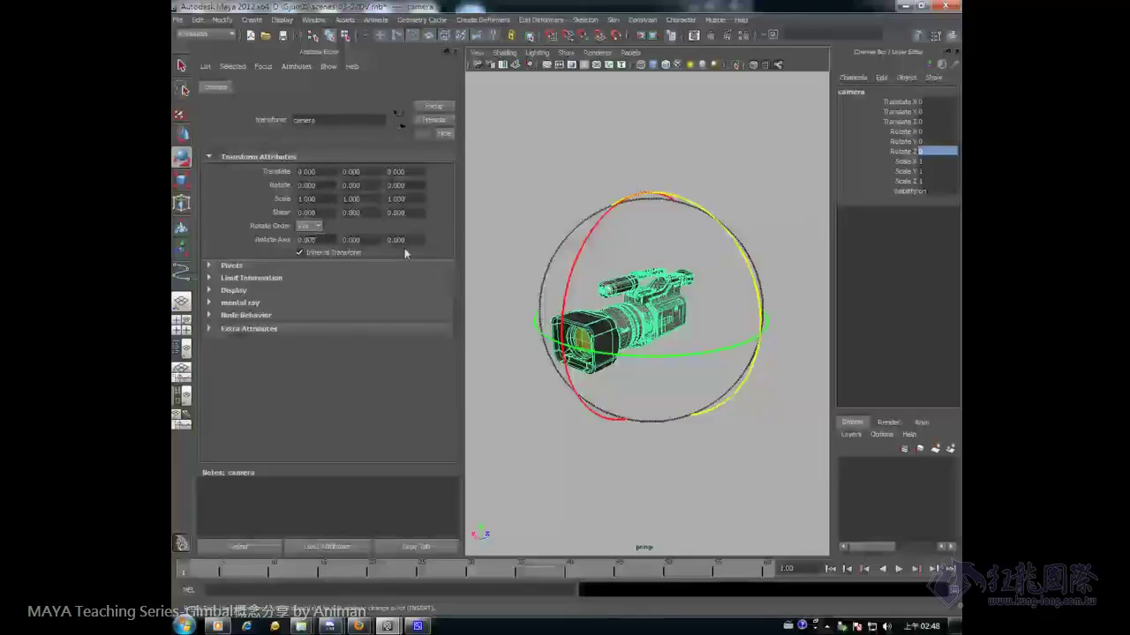
mouse_move(617, 340)
mouse_down()
mouse_move(633, 245)
mouse_move(644, 255)
mouse_up()
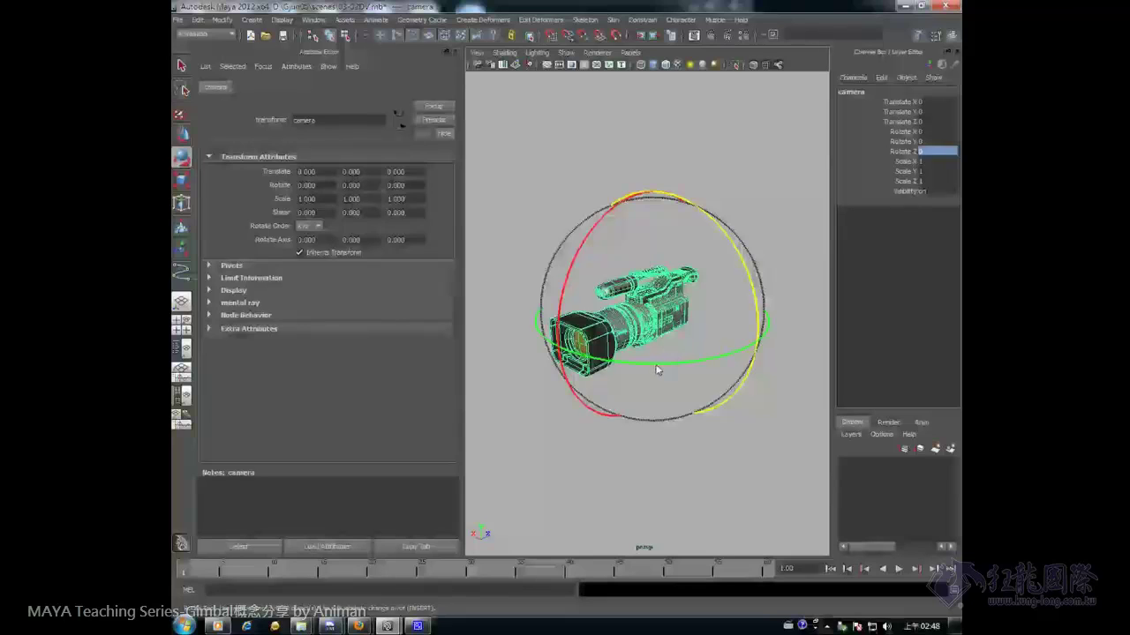
mouse_move(656, 365)
mouse_down()
mouse_move(689, 364)
mouse_move(662, 360)
mouse_up()
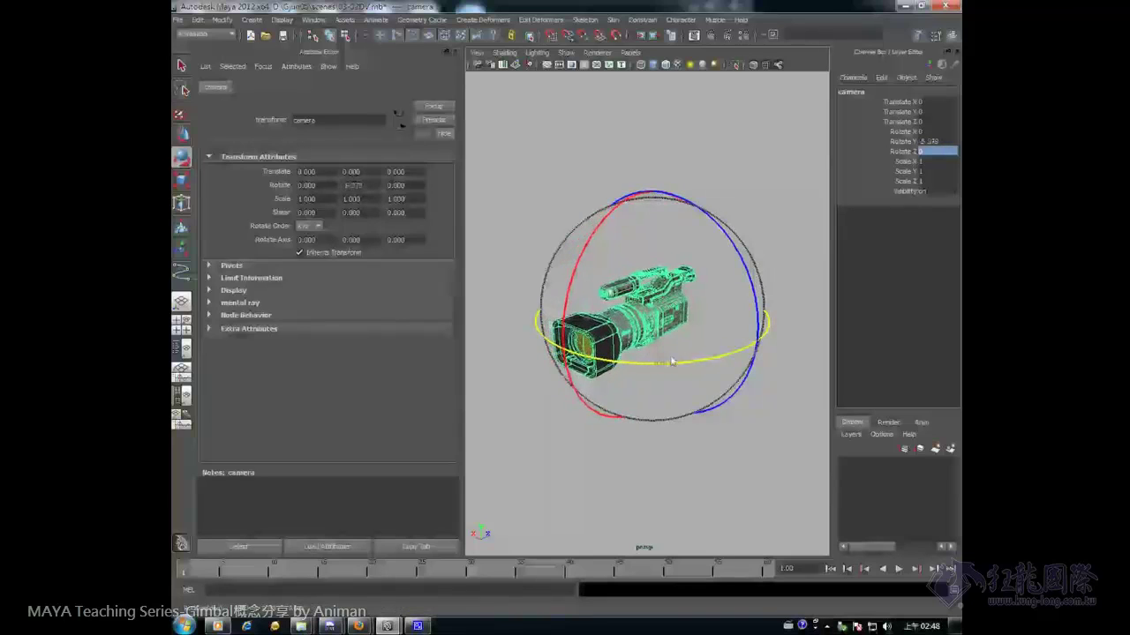
key(ctrl+z)
key(ctrl+z)
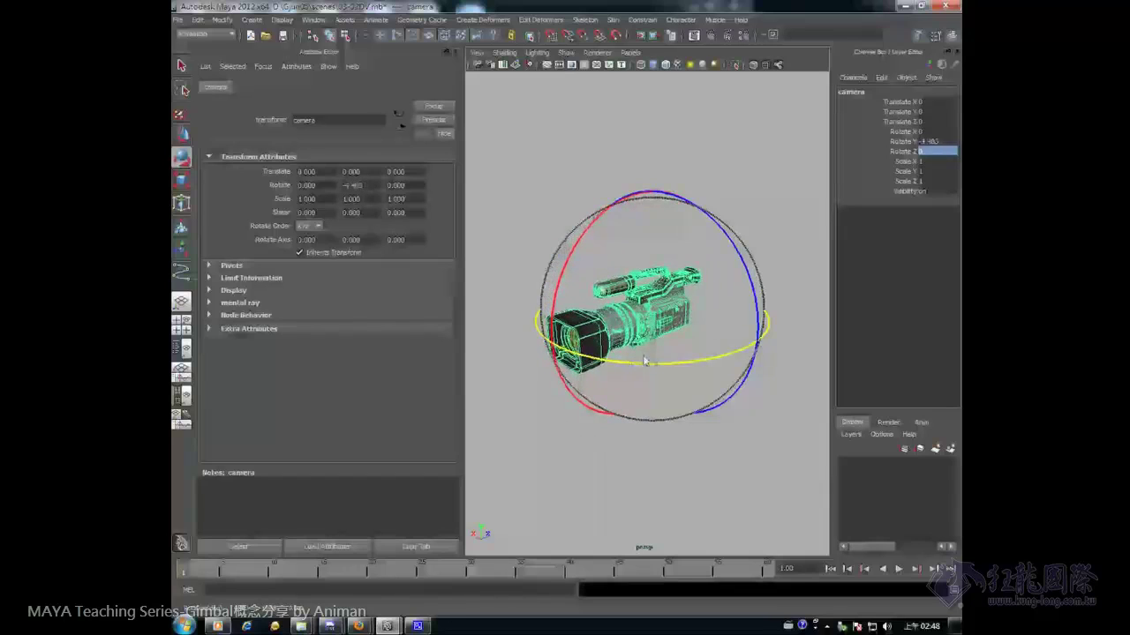
key(ctrl+z)
key(ctrl+z)
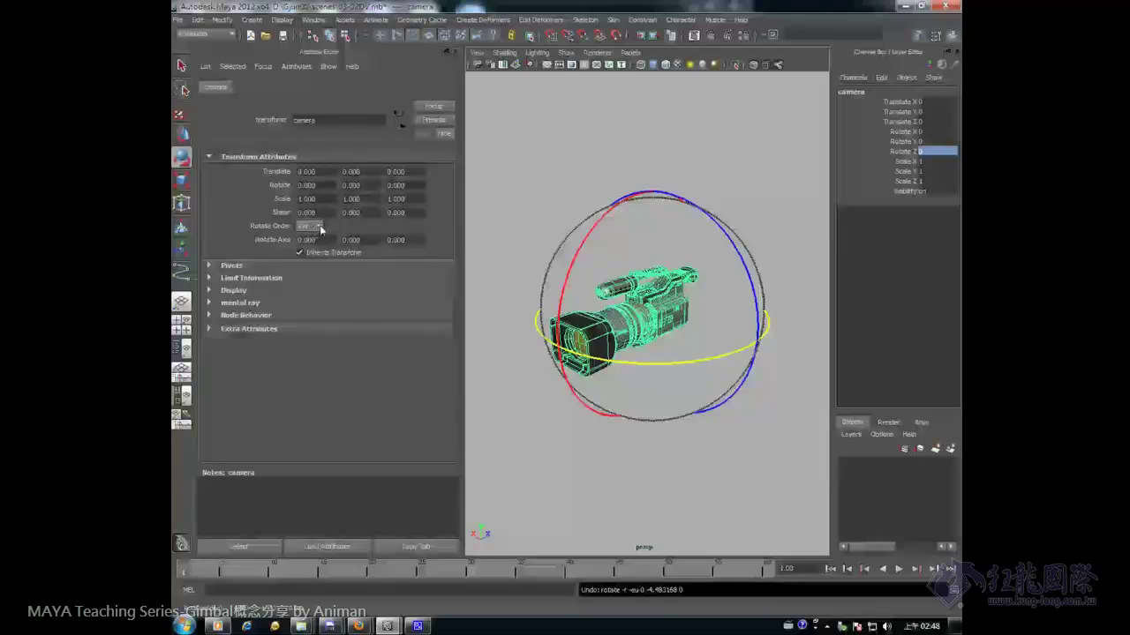
In Gimbal mode, yaw the camera to Rotate Y 91.333, then test a Z roll and undo it
click(317, 228)
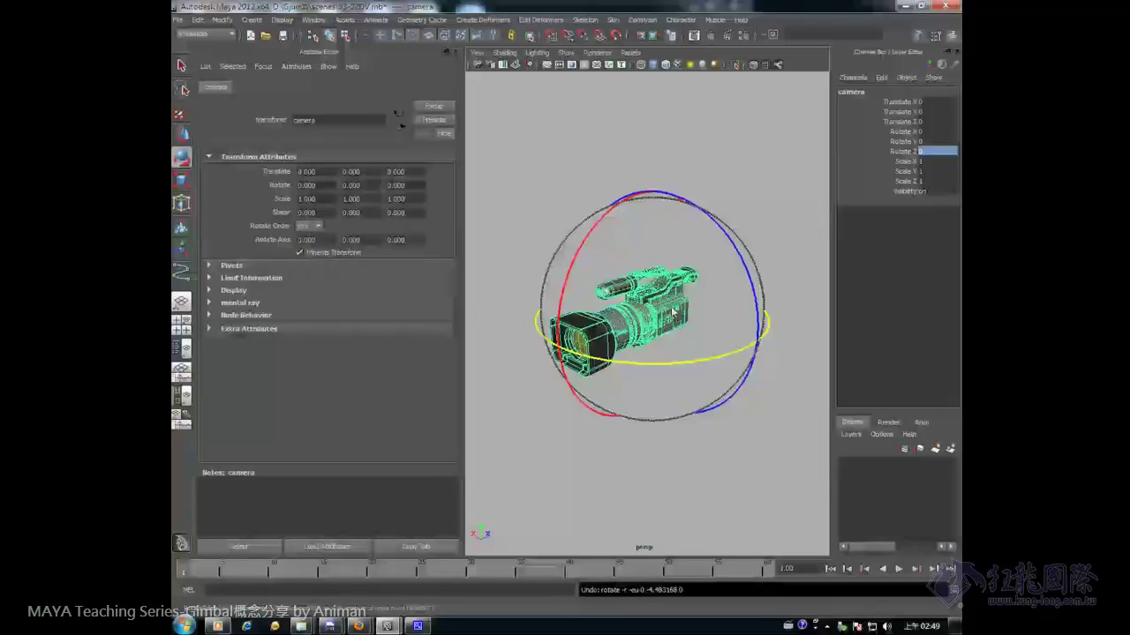
drag(679, 314, 673, 301)
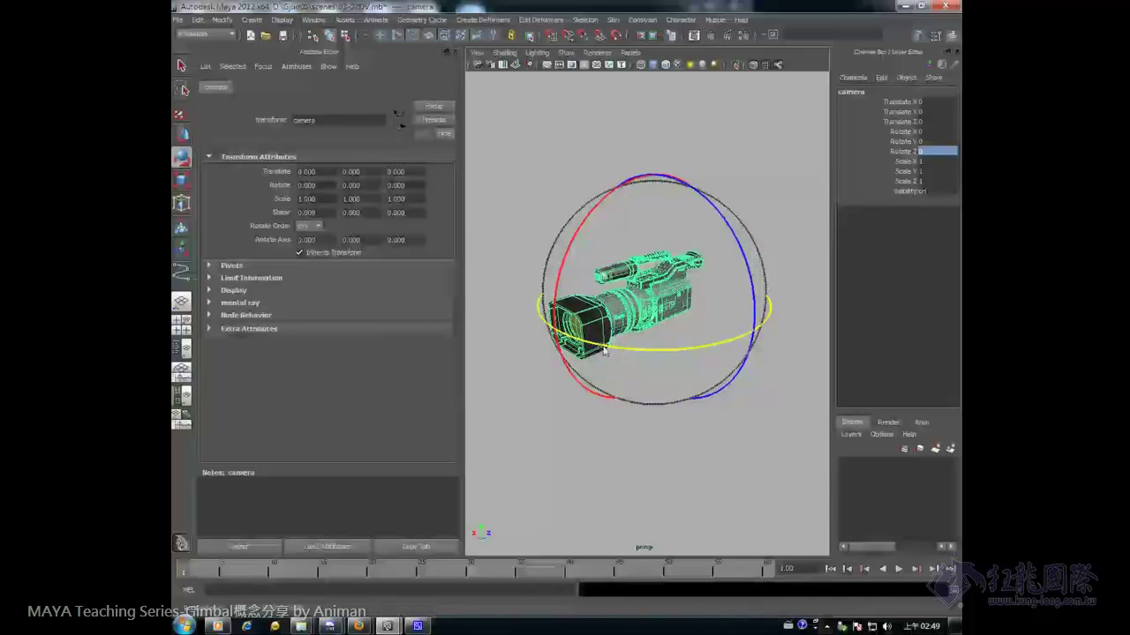
mouse_move(673, 301)
mouse_down()
mouse_move(637, 356)
mouse_move(750, 340)
mouse_move(779, 321)
mouse_up()
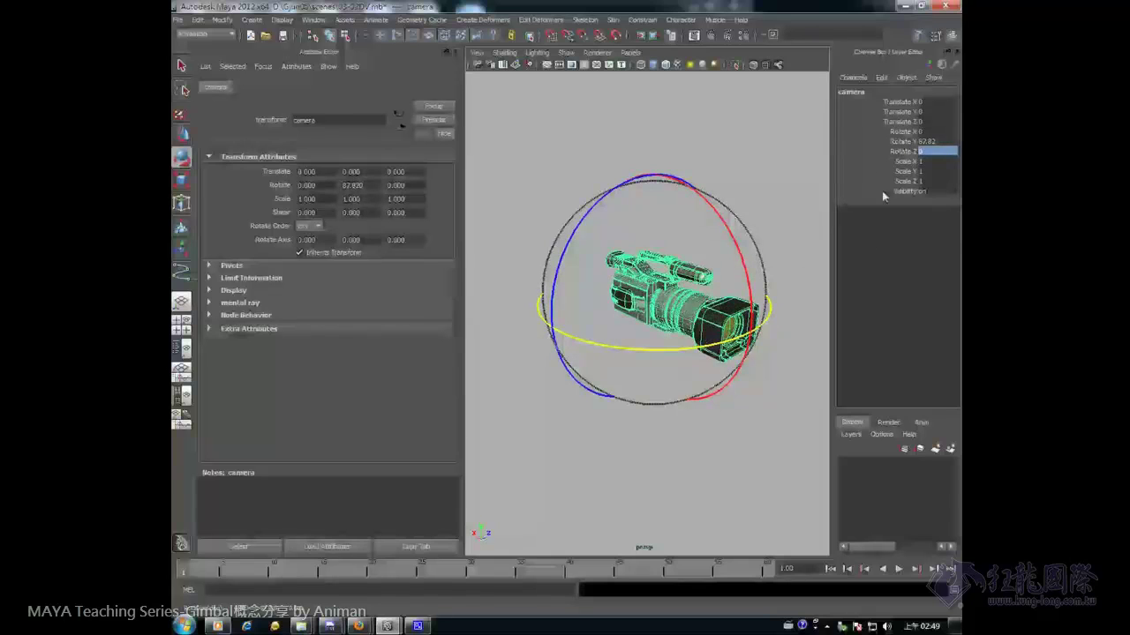
drag(682, 354, 702, 350)
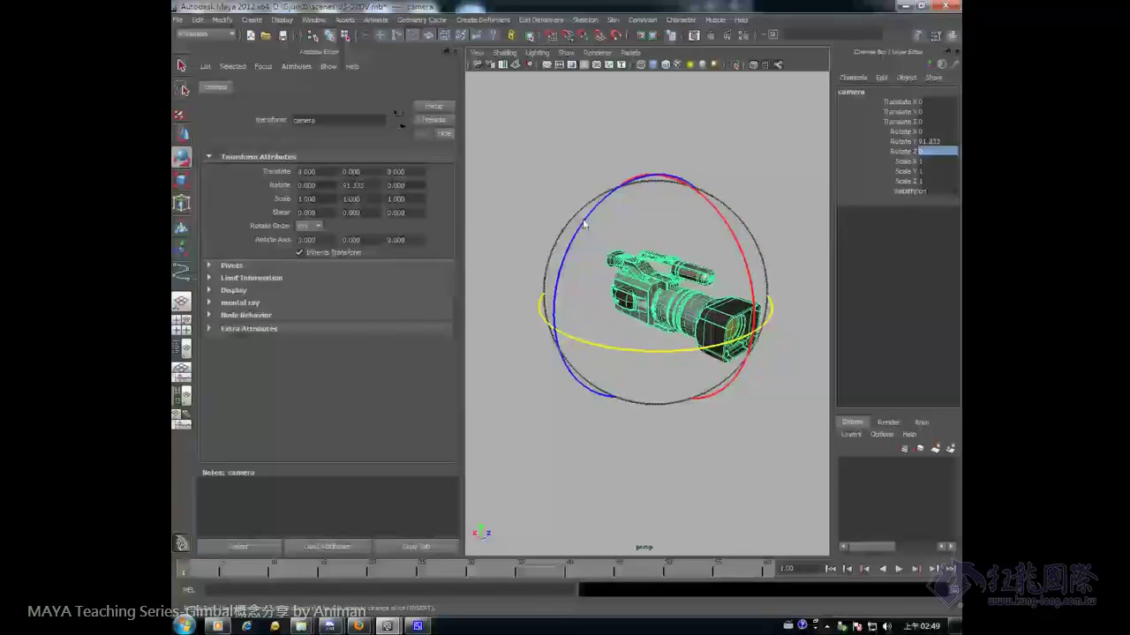
mouse_move(582, 224)
mouse_down()
mouse_move(596, 235)
mouse_move(765, 237)
mouse_move(749, 282)
mouse_move(746, 256)
mouse_up()
key(ctrl+z)
key(ctrl+z)
Set the camera's Rotate X, Y and Z all to 0
drag(931, 132, 931, 152)
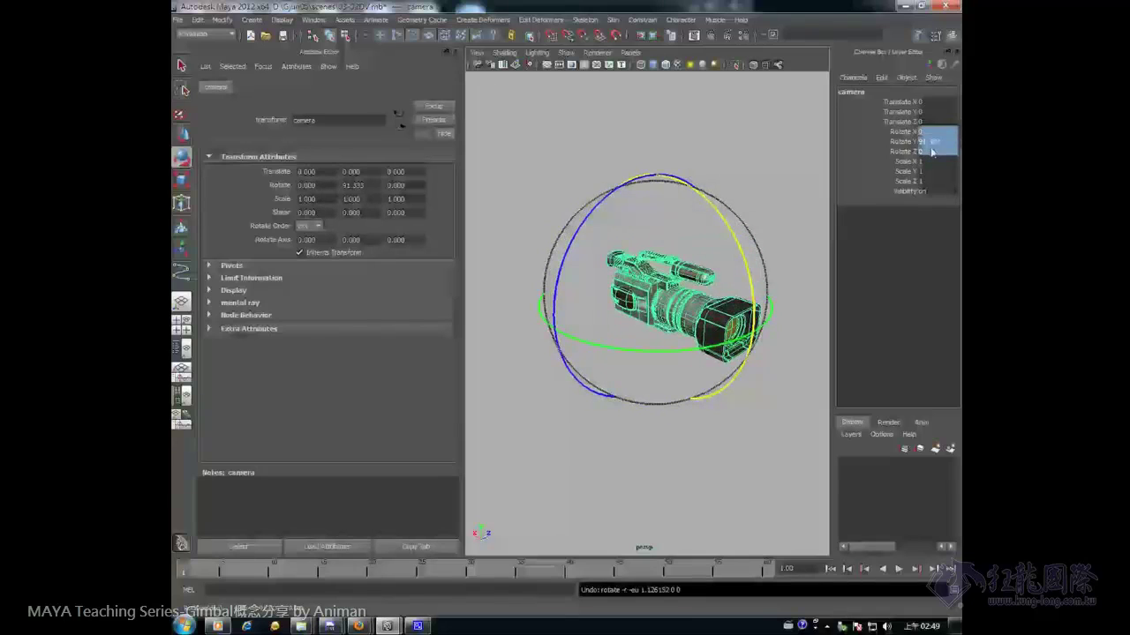
text(0)
key(Return)
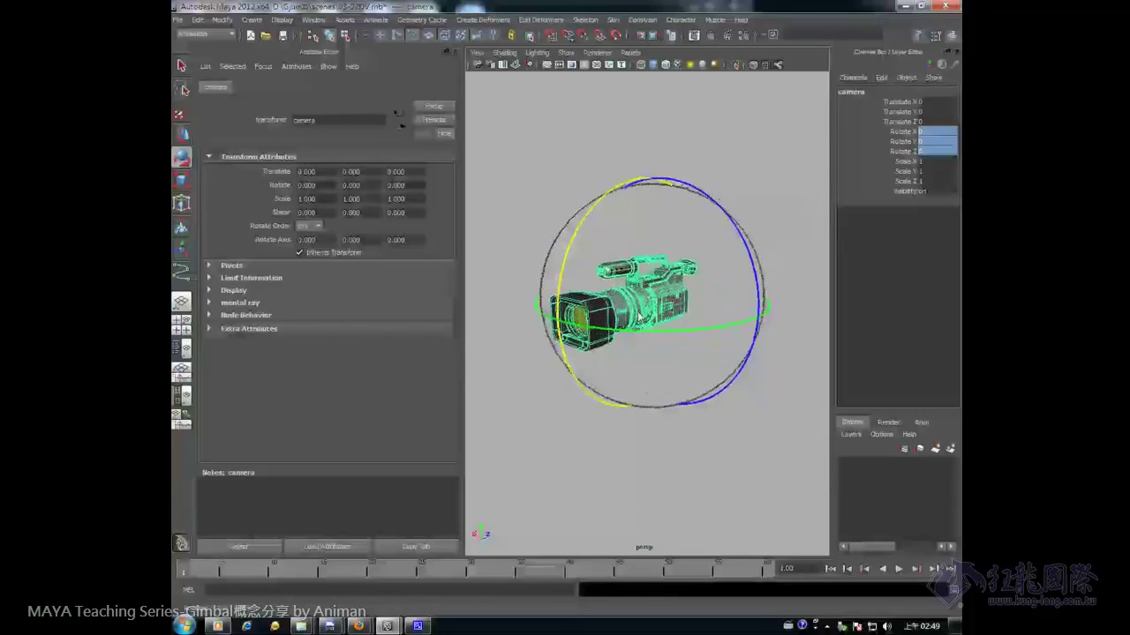
mouse_move(640, 318)
alt+mouse_down()
mouse_move(603, 243)
mouse_move(579, 233)
mouse_move(704, 196)
mouse_move(694, 196)
mouse_move(693, 243)
mouse_move(727, 248)
alt+mouse_up()
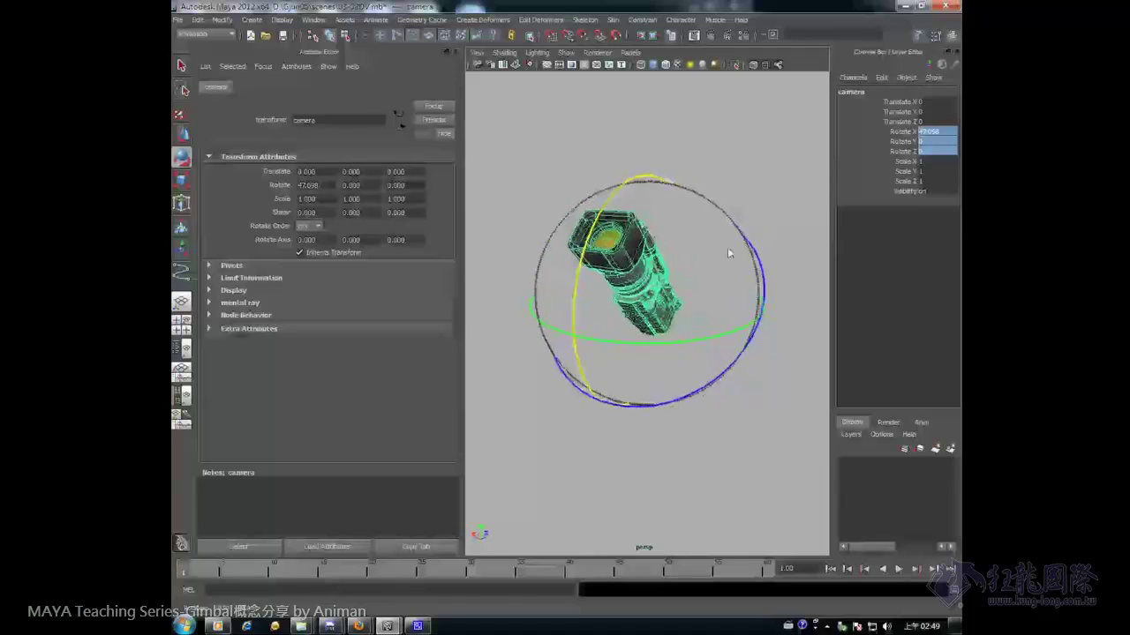
Tilt the camera to Rotate X 60, inspect it, then undo
click(922, 131)
text(60)
key(Return)
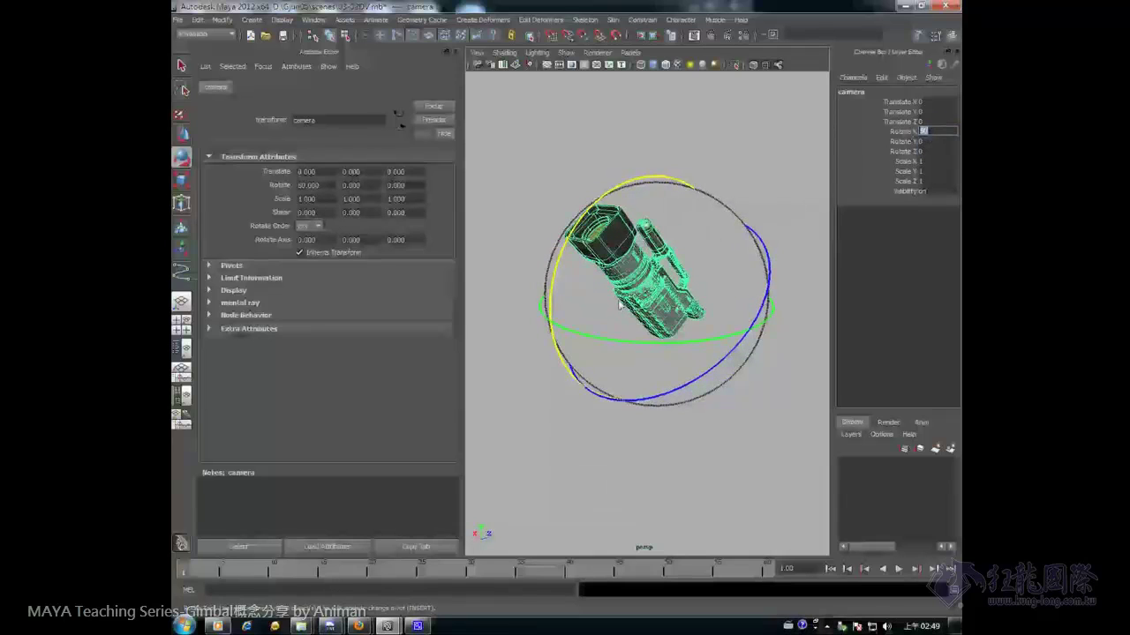
mouse_move(619, 304)
alt+mouse_down()
mouse_move(598, 302)
mouse_move(717, 308)
mouse_move(765, 265)
mouse_move(729, 349)
alt+mouse_up()
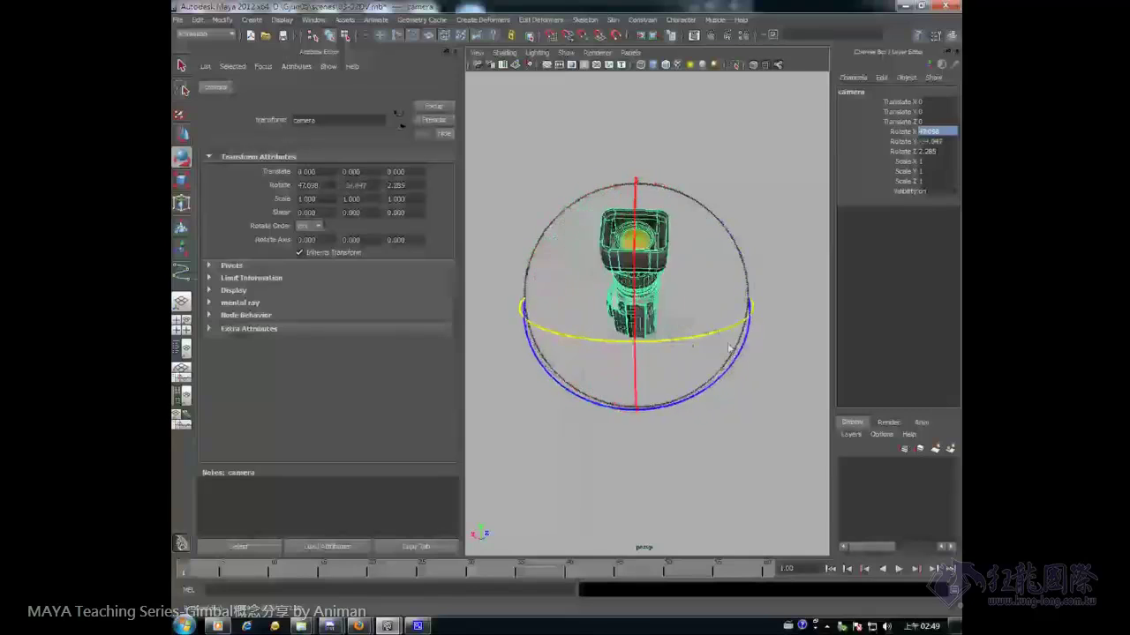
key(ctrl+z)
key(ctrl+z)
Zero all three rotations again and hide the rotate manipulator with Q
drag(918, 132, 916, 159)
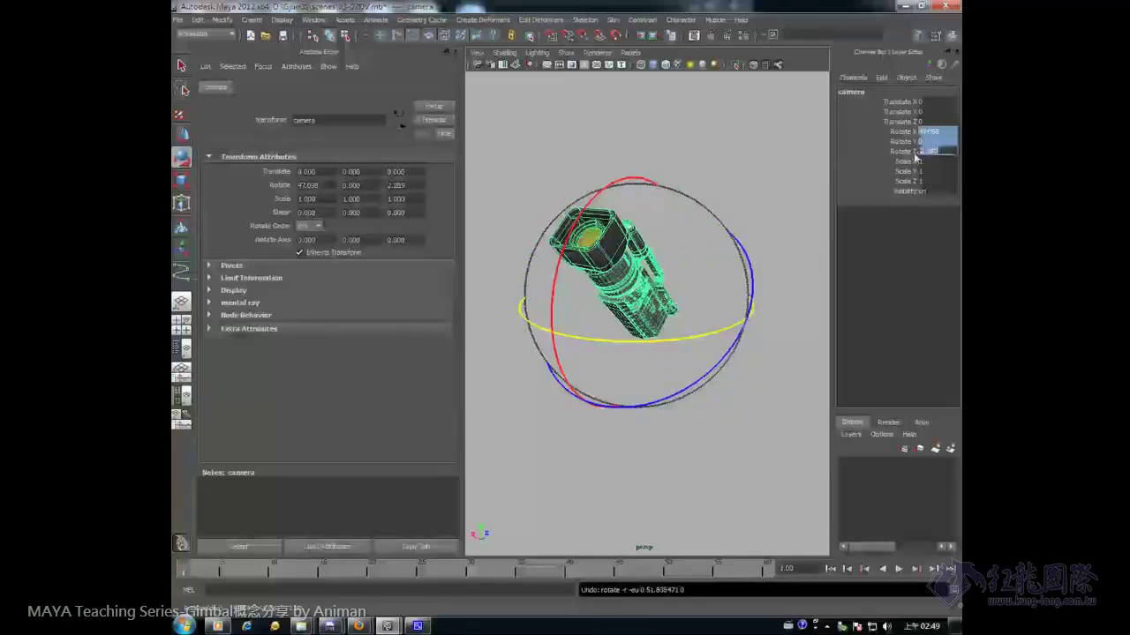
text(0)
key(Return)
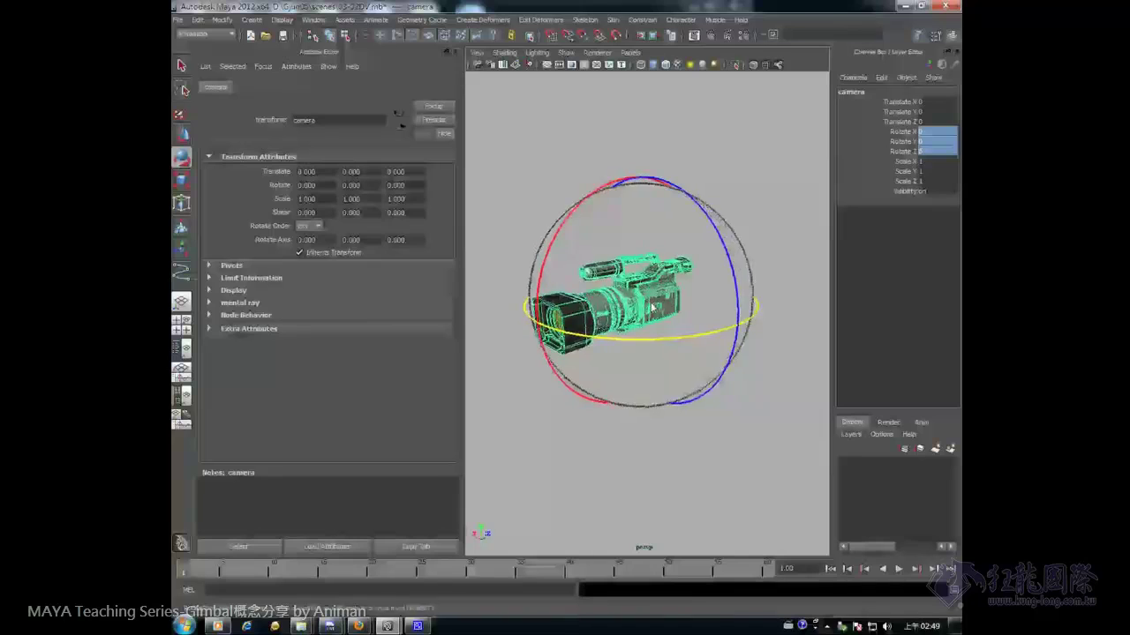
key(ctrl+z)
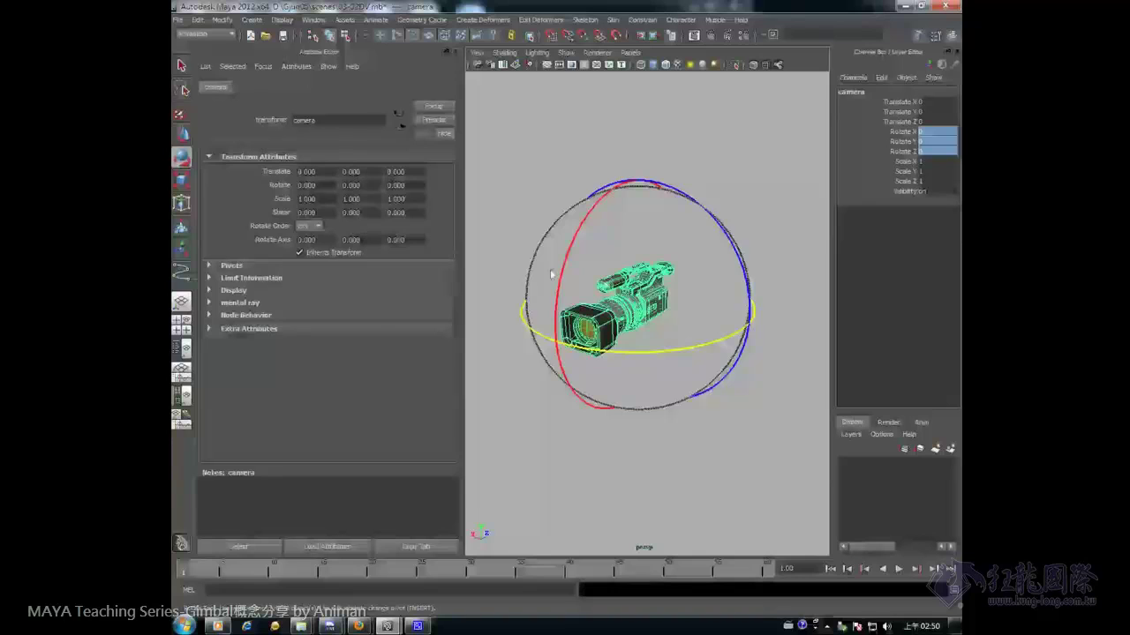
mouse_move(682, 293)
alt+mouse_down()
mouse_move(710, 379)
mouse_move(630, 313)
alt+mouse_up()
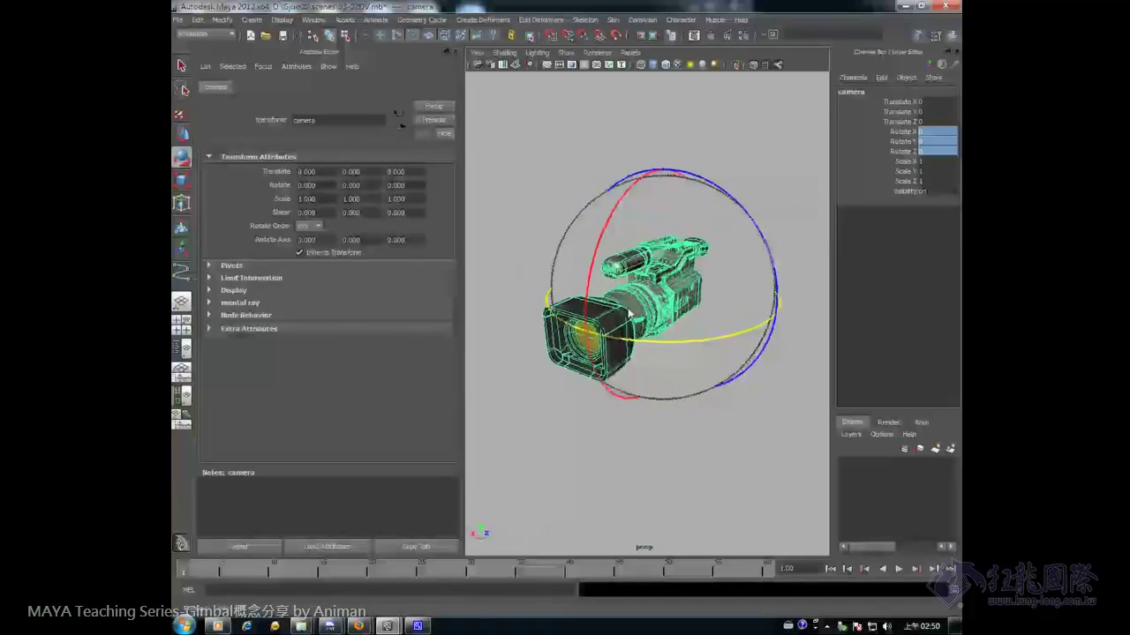
key(q)
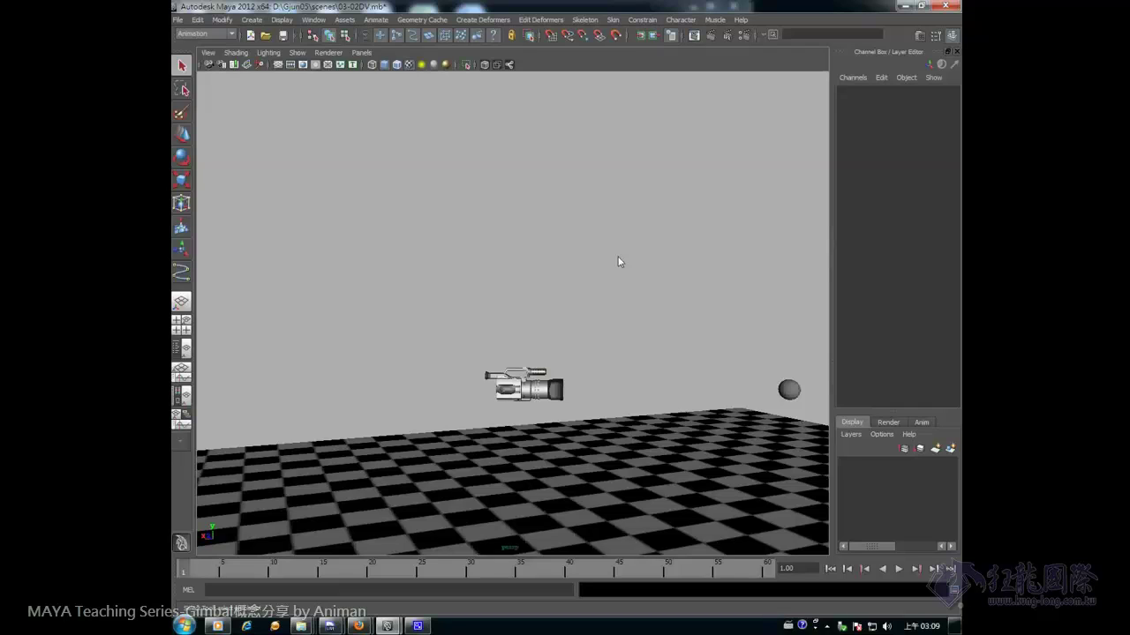
Play the sphere's motion-path animation, stop it, return to frame 1 and select the camera model
click(798, 384)
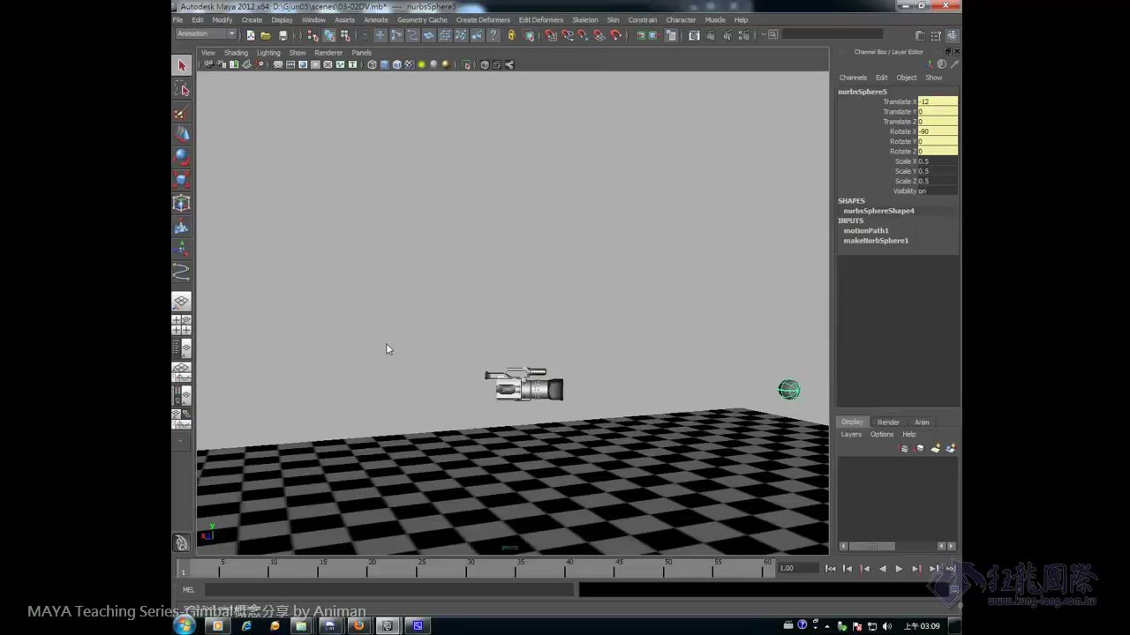
key(alt+v)
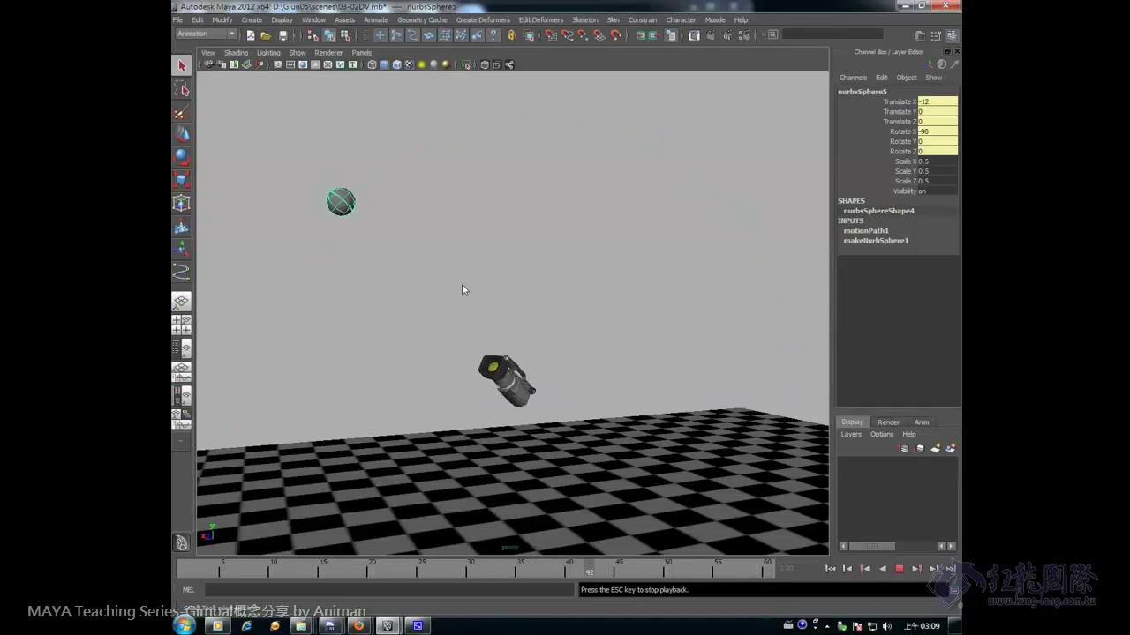
key(Escape)
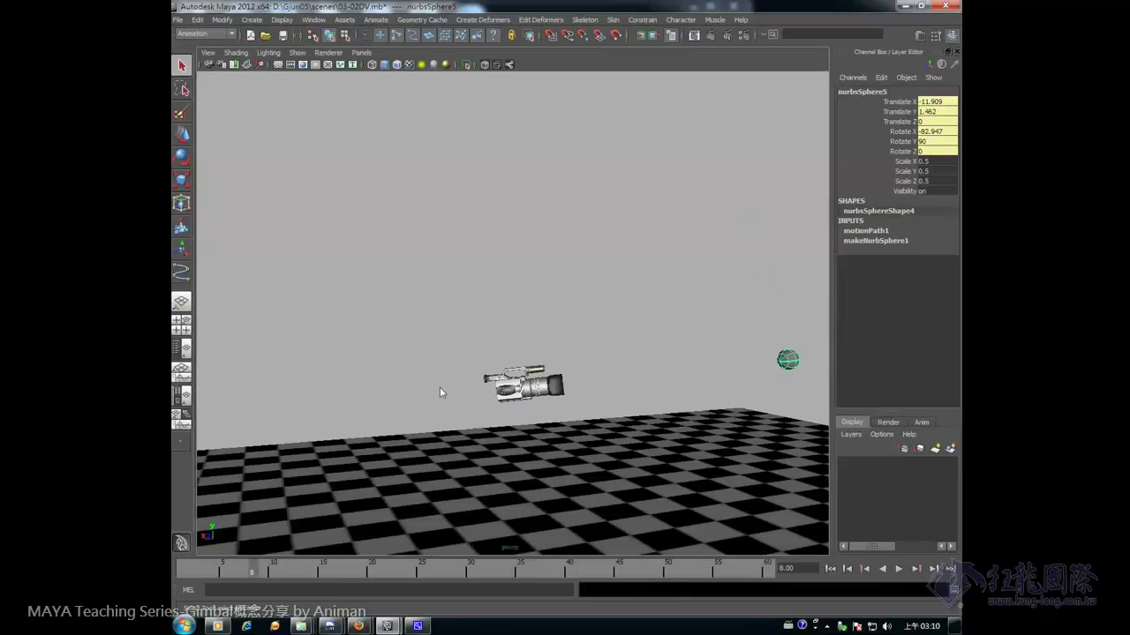
click(173, 568)
click(536, 393)
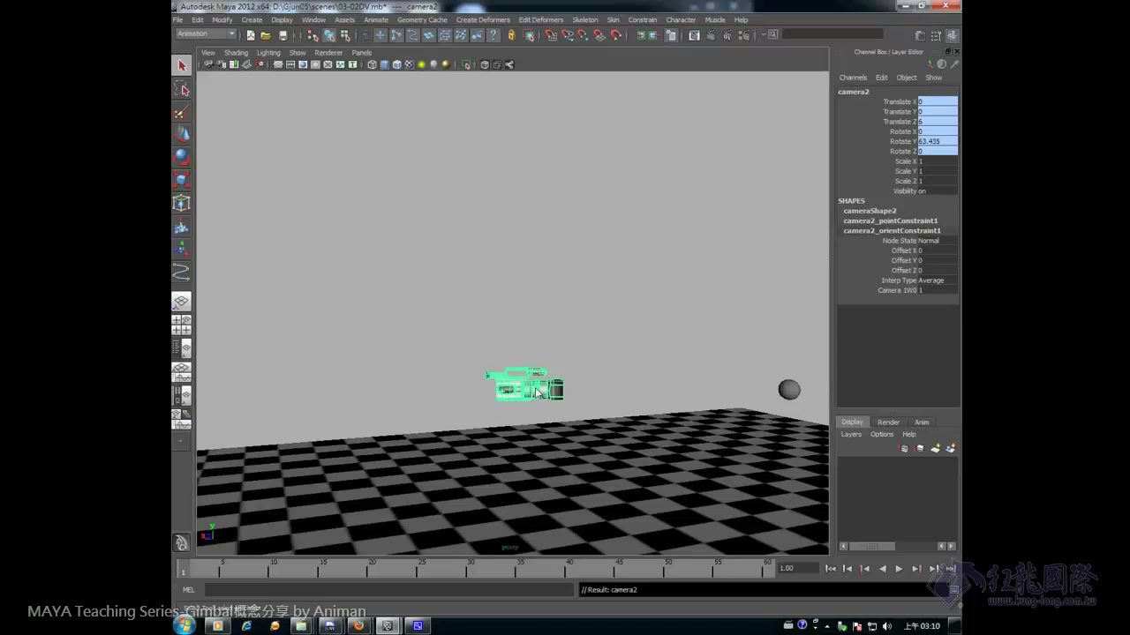
At frame 15, try rotating the camera, then undo back to frame 1
click(182, 158)
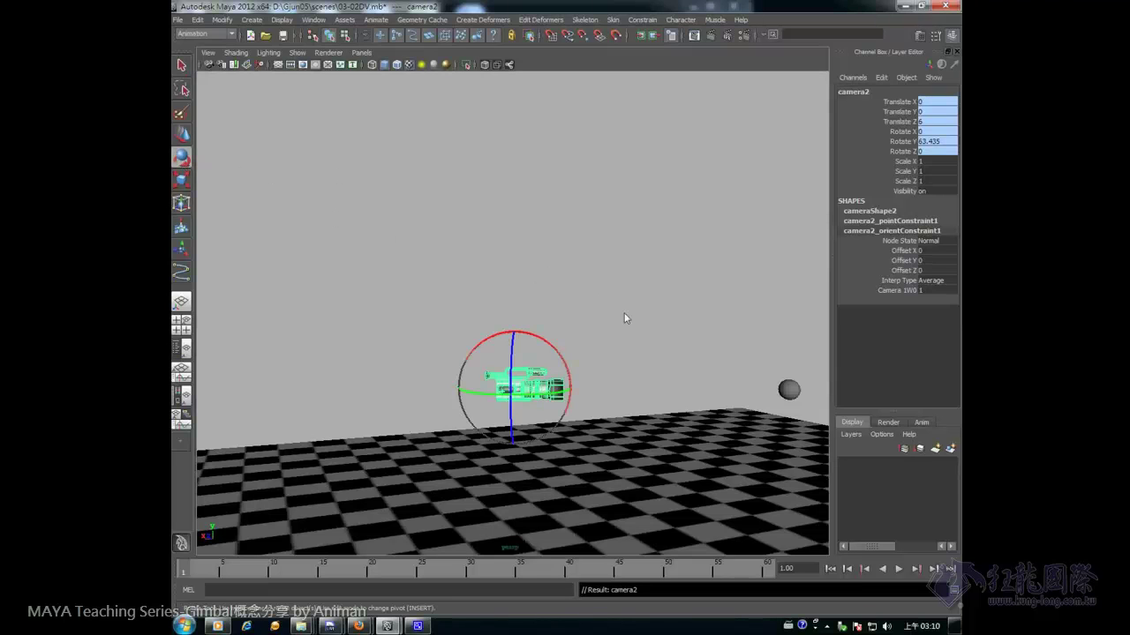
mouse_move(599, 302)
alt+mouse_down()
mouse_move(622, 321)
mouse_move(590, 325)
alt+mouse_up()
drag(206, 571, 319, 578)
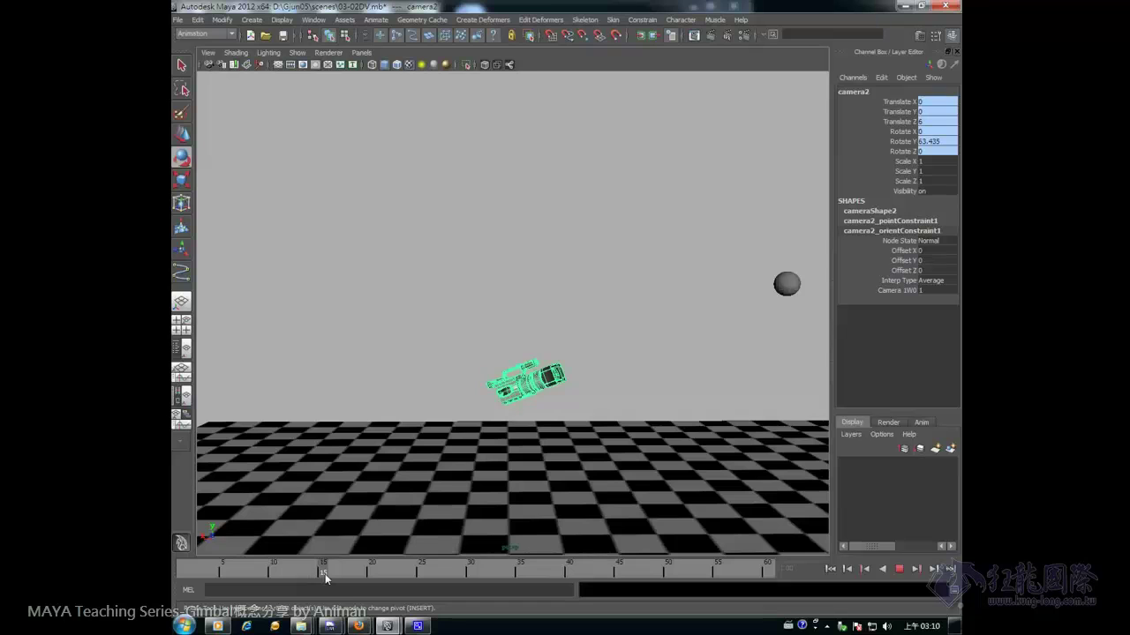
key(e)
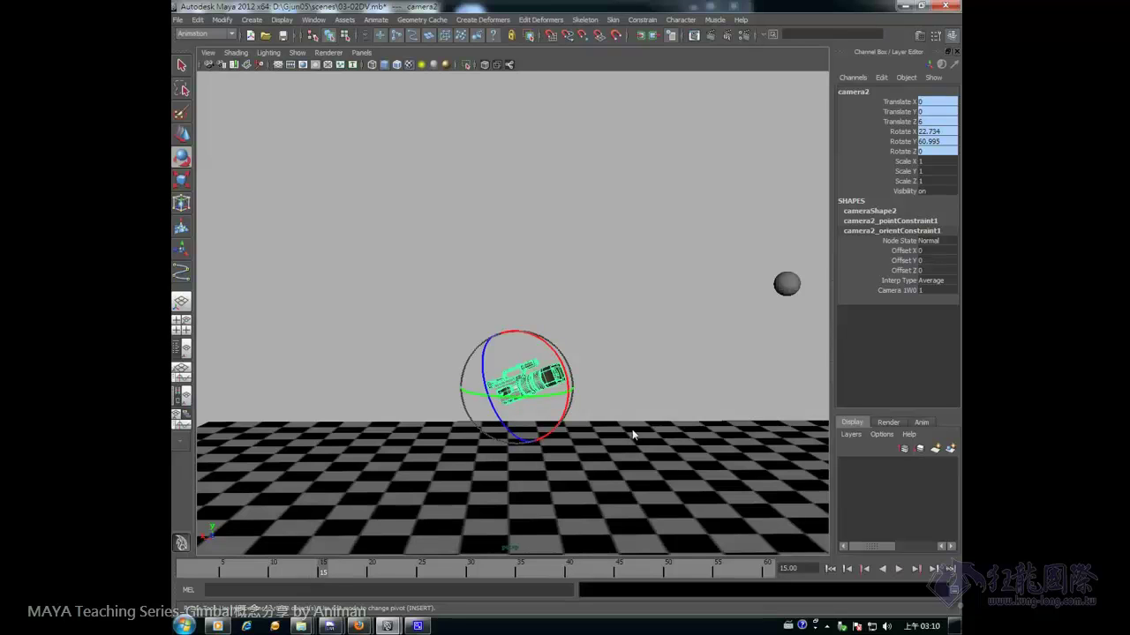
mouse_move(632, 399)
alt+mouse_down()
mouse_move(580, 396)
mouse_move(569, 371)
mouse_move(556, 397)
mouse_move(512, 384)
mouse_move(482, 354)
alt+mouse_up()
key(ctrl+z)
key(ctrl+z)
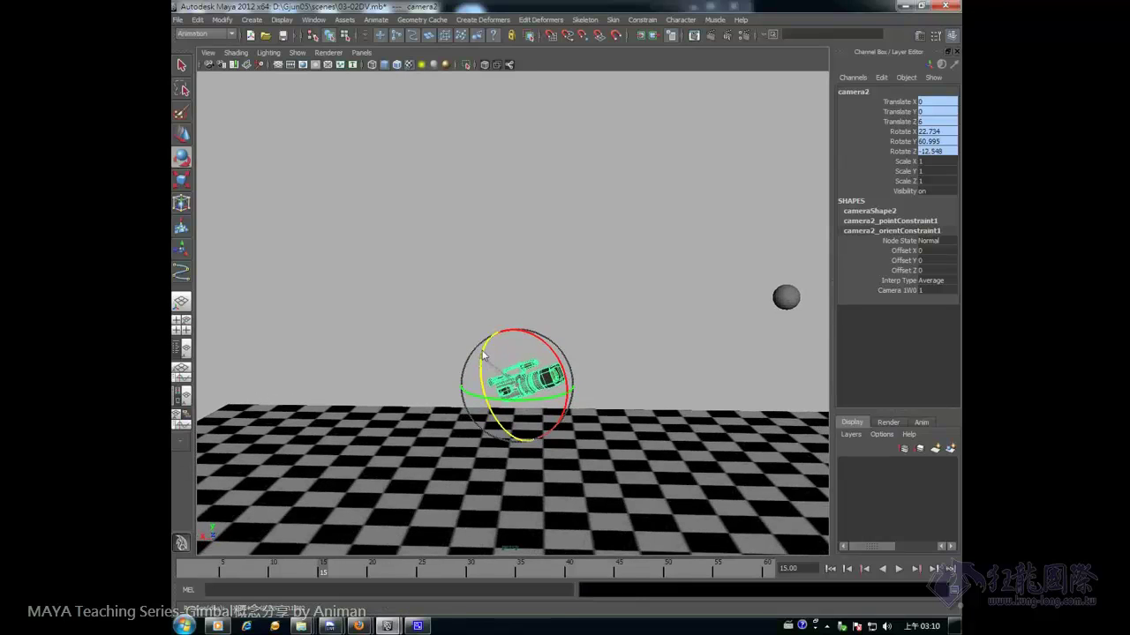
key(ctrl+z)
Play the animation, stop at frame 30, rotate the camera there and undo
alt+drag(629, 416, 404, 545)
key(alt+v)
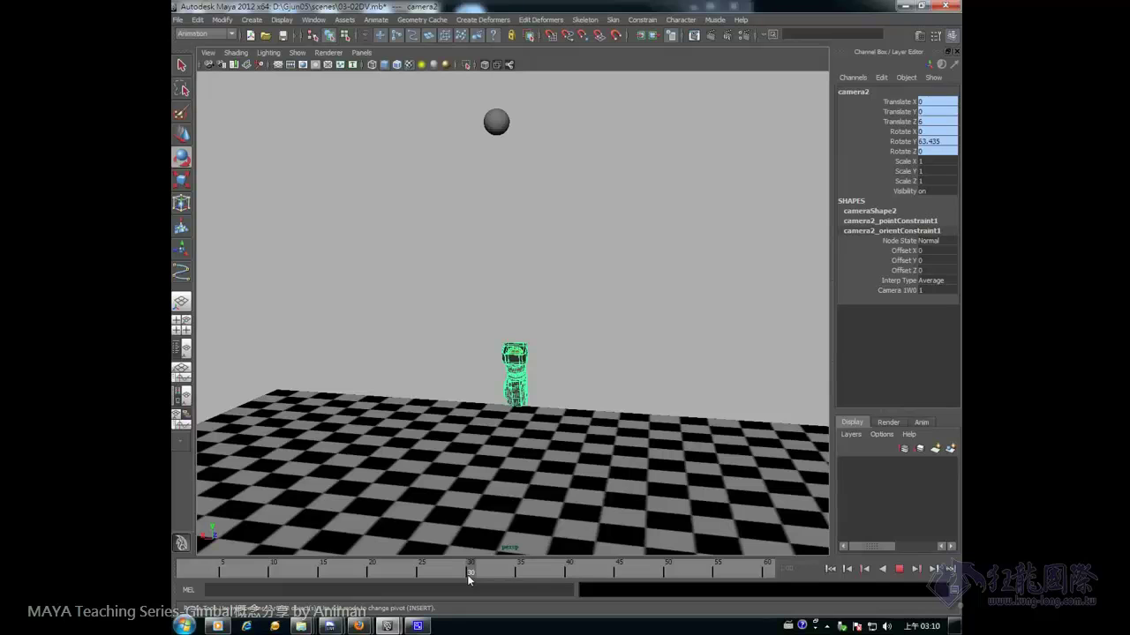
key(e)
mouse_move(459, 409)
mouse_down()
mouse_move(590, 416)
mouse_move(578, 416)
mouse_up()
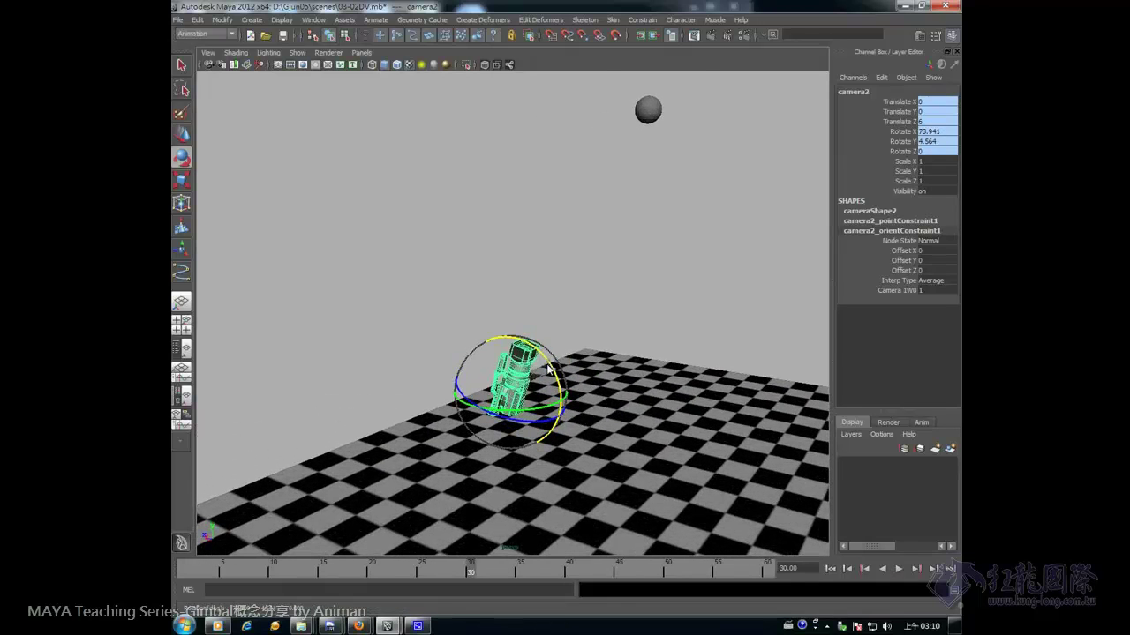
mouse_move(549, 369)
mouse_down()
mouse_move(525, 408)
mouse_move(473, 393)
mouse_up()
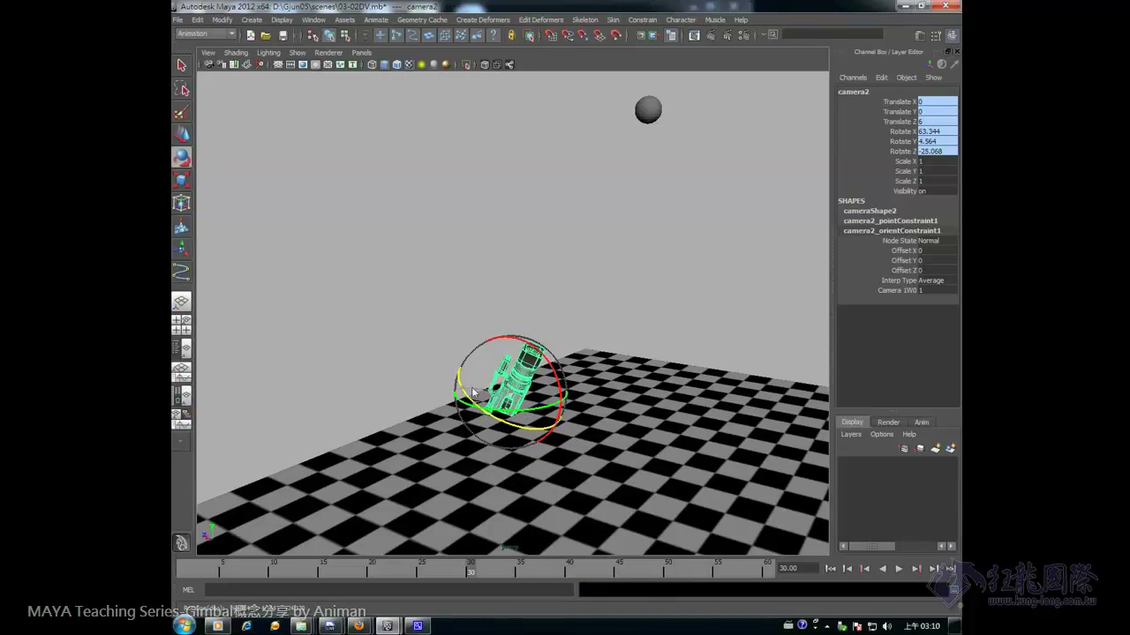
key(ctrl+z)
Replay and stop the animation, tumble around the camera, and return to plain selection
key(alt+v)
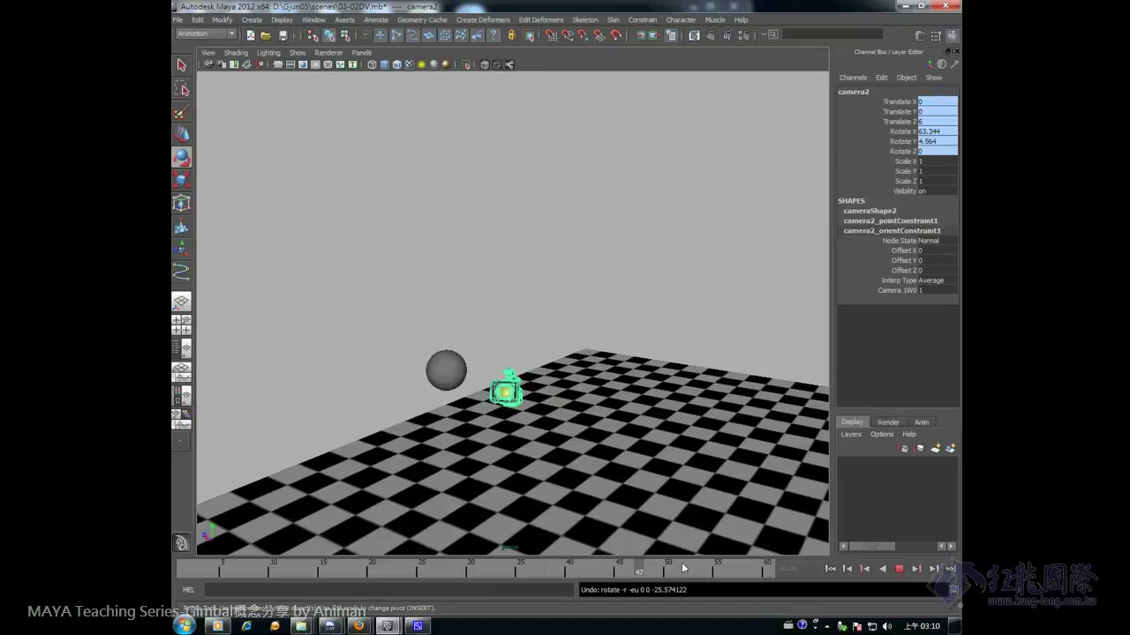
key(alt+v)
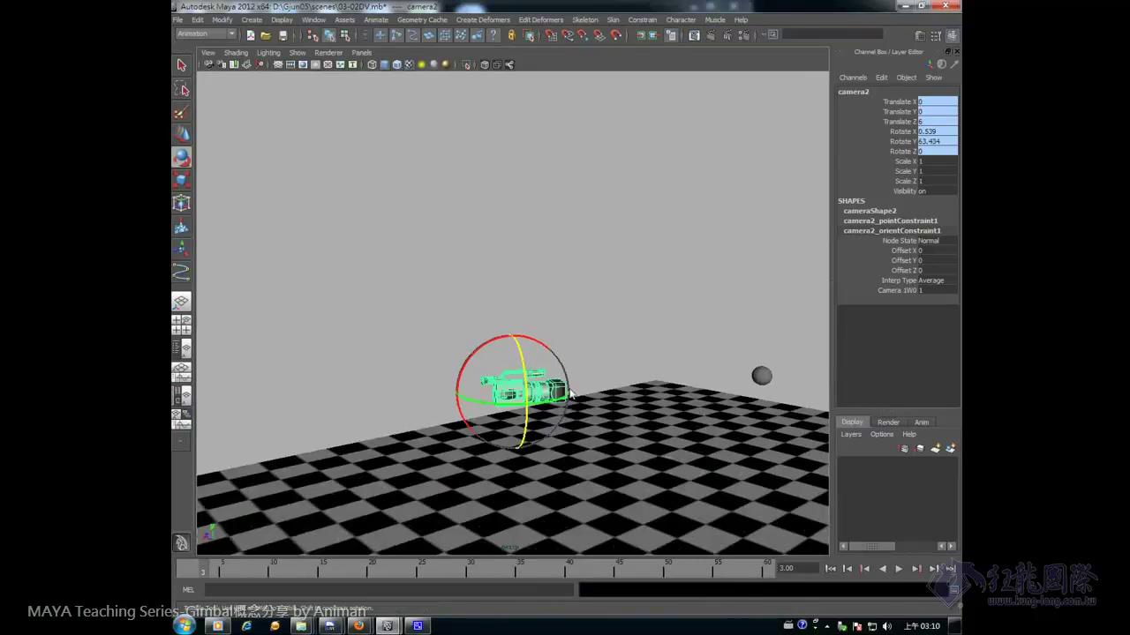
alt+drag(570, 394, 588, 402)
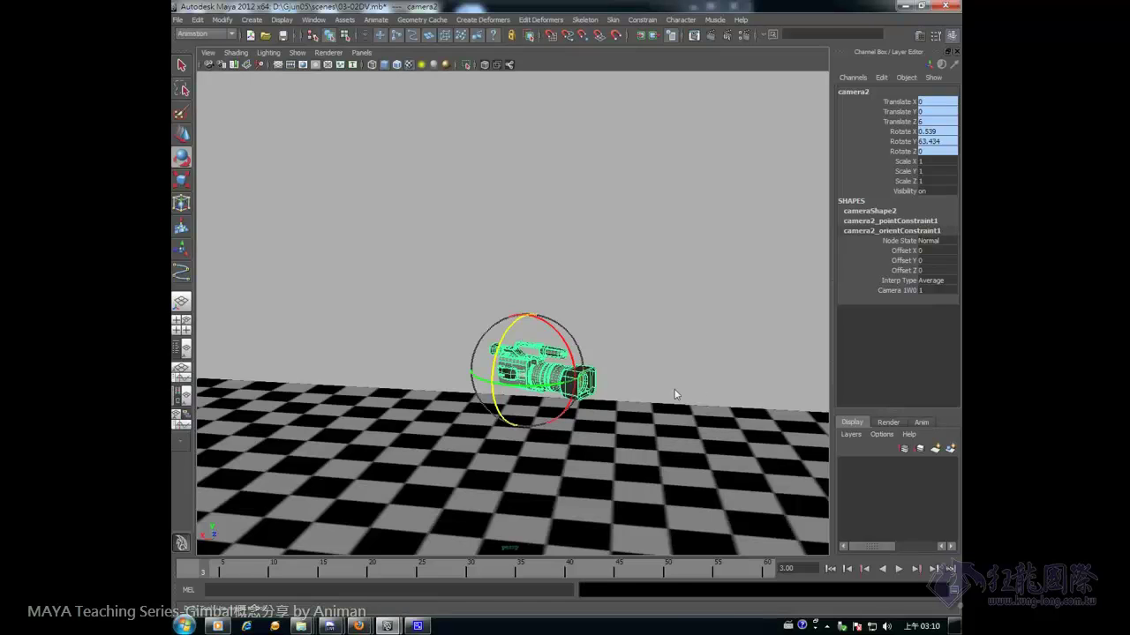
mouse_move(589, 401)
alt+mouse_down()
mouse_move(618, 350)
mouse_move(609, 333)
alt+mouse_up()
key(q)
Bend the arm by rotating nurbsCircle1 to -74.987 on Y, then reset Rotate Y to 0
click(628, 318)
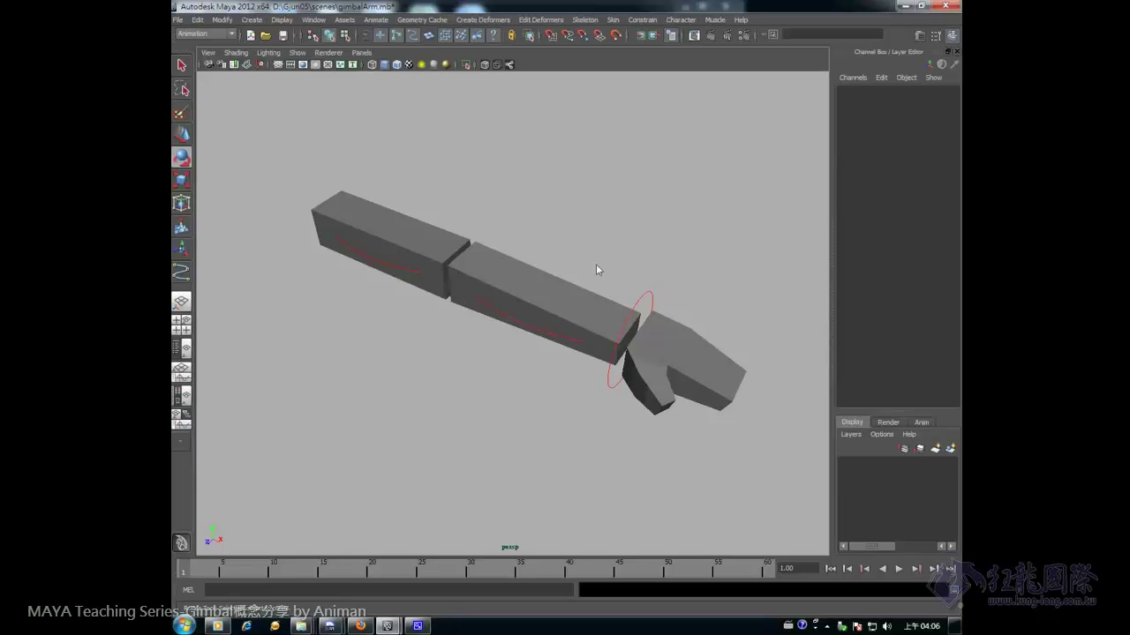
click(565, 337)
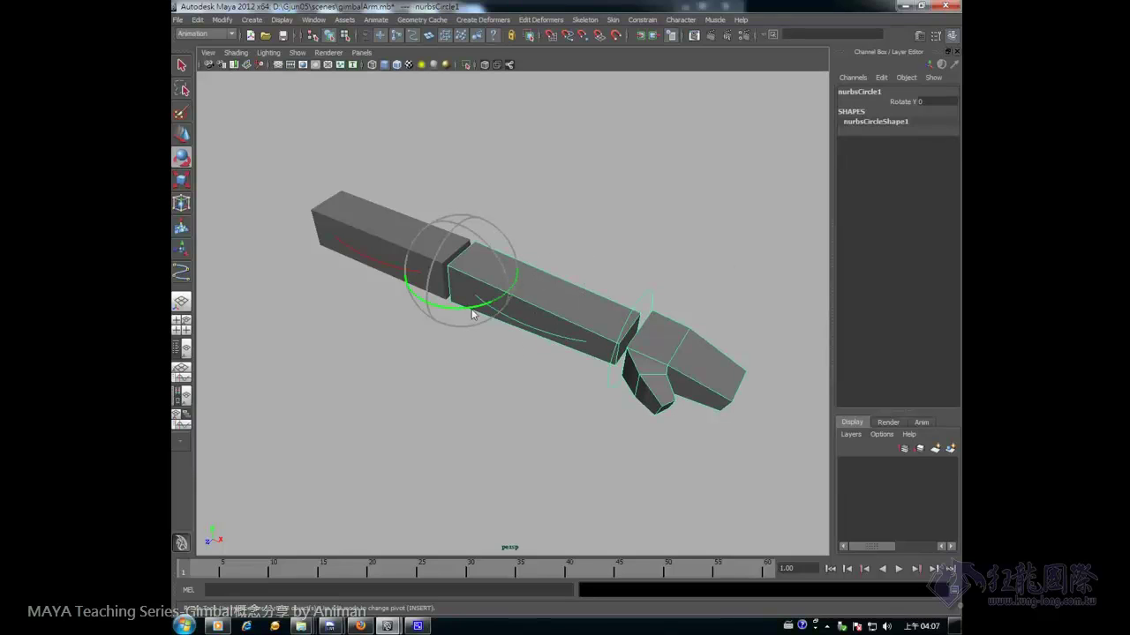
drag(473, 309, 401, 311)
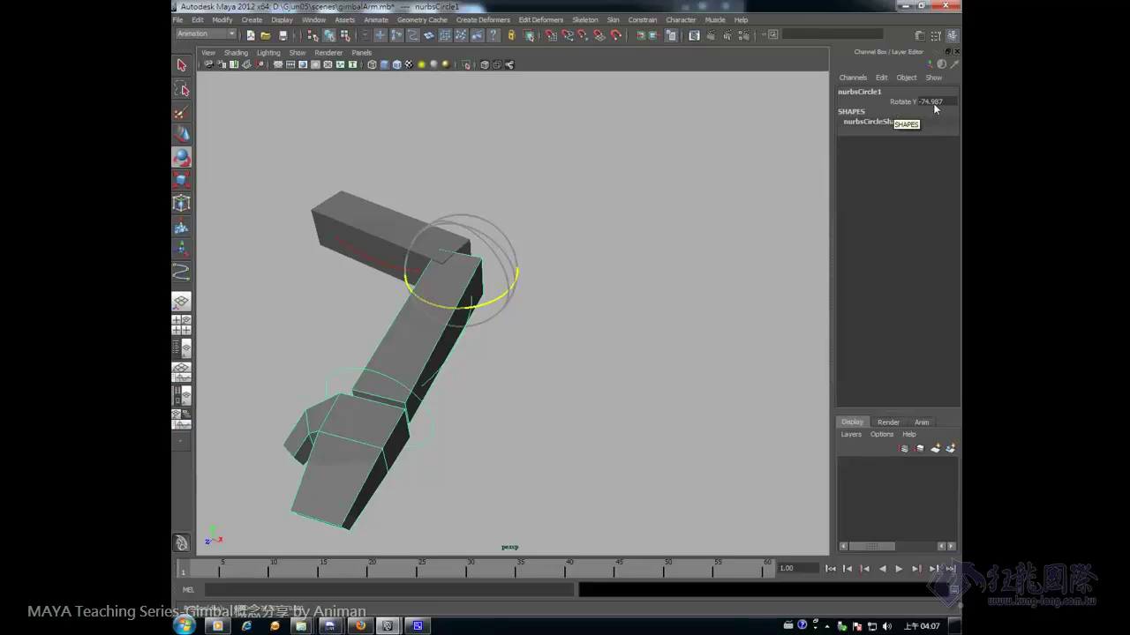
click(934, 103)
text(0)
key(Return)
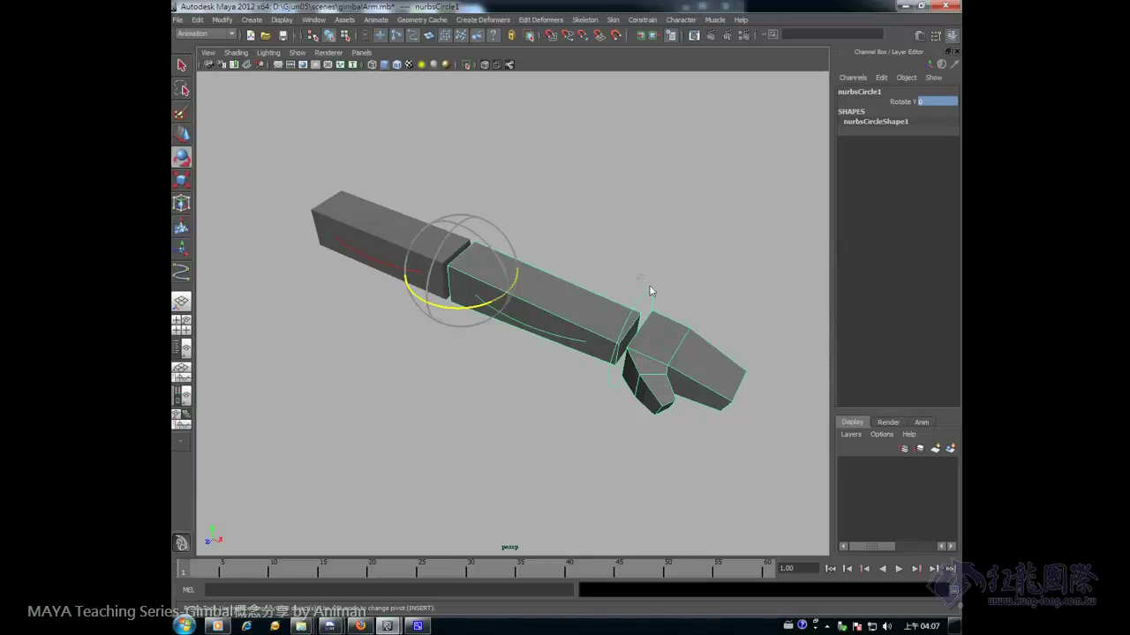
click(663, 303)
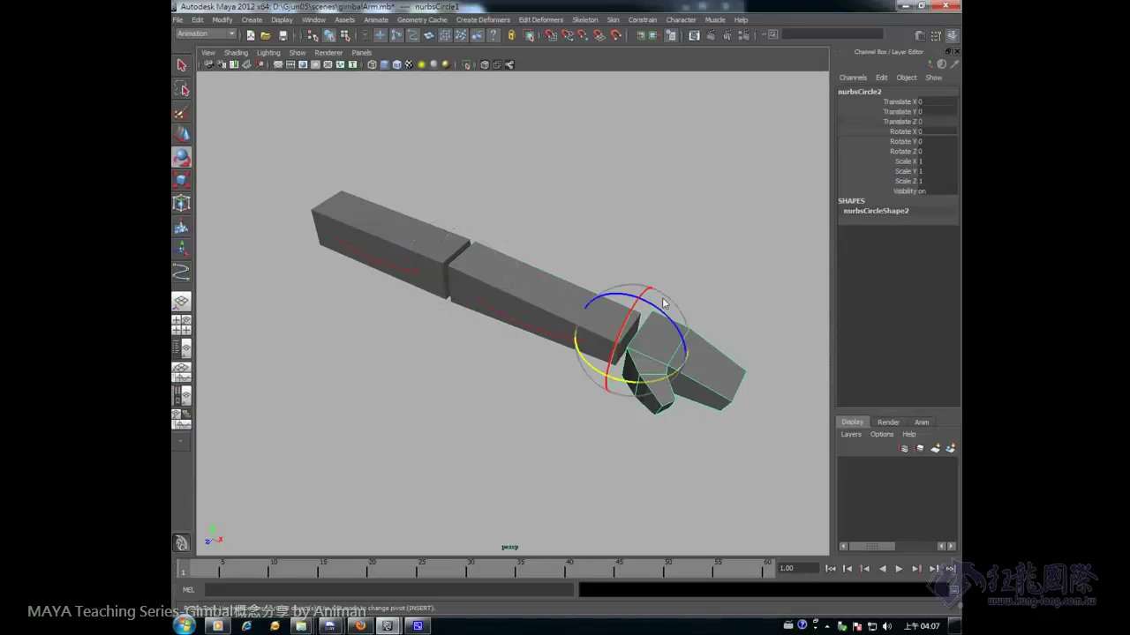
click(357, 274)
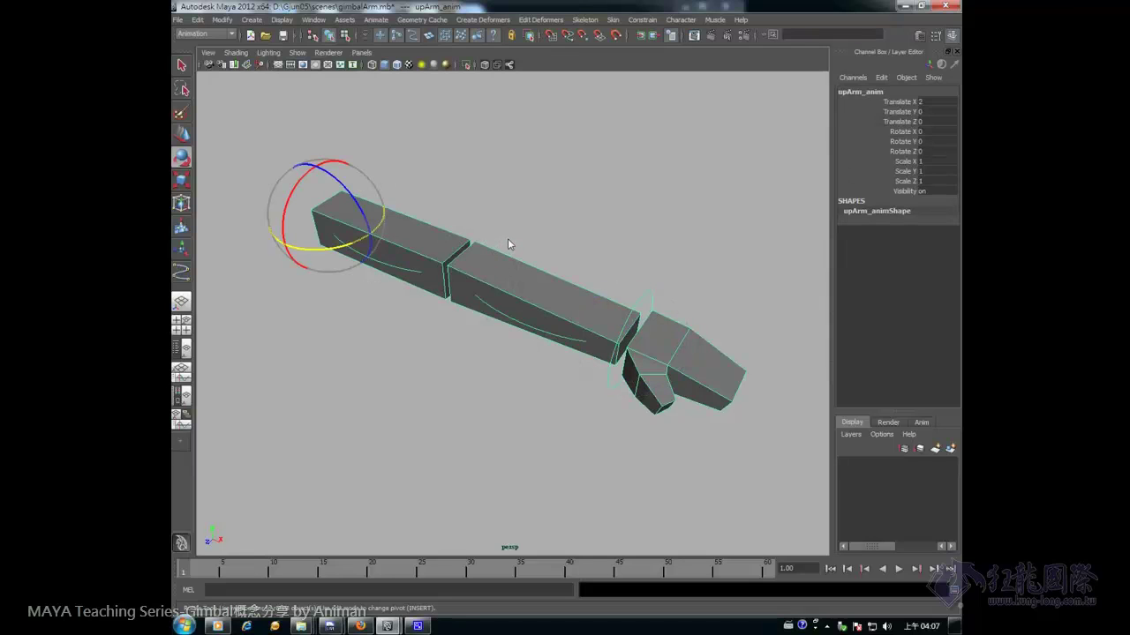
alt+middle_drag(481, 209, 540, 223)
mouse_move(540, 224)
alt+mouse_down()
mouse_move(577, 240)
mouse_move(532, 228)
mouse_move(563, 244)
mouse_move(477, 236)
alt+mouse_up()
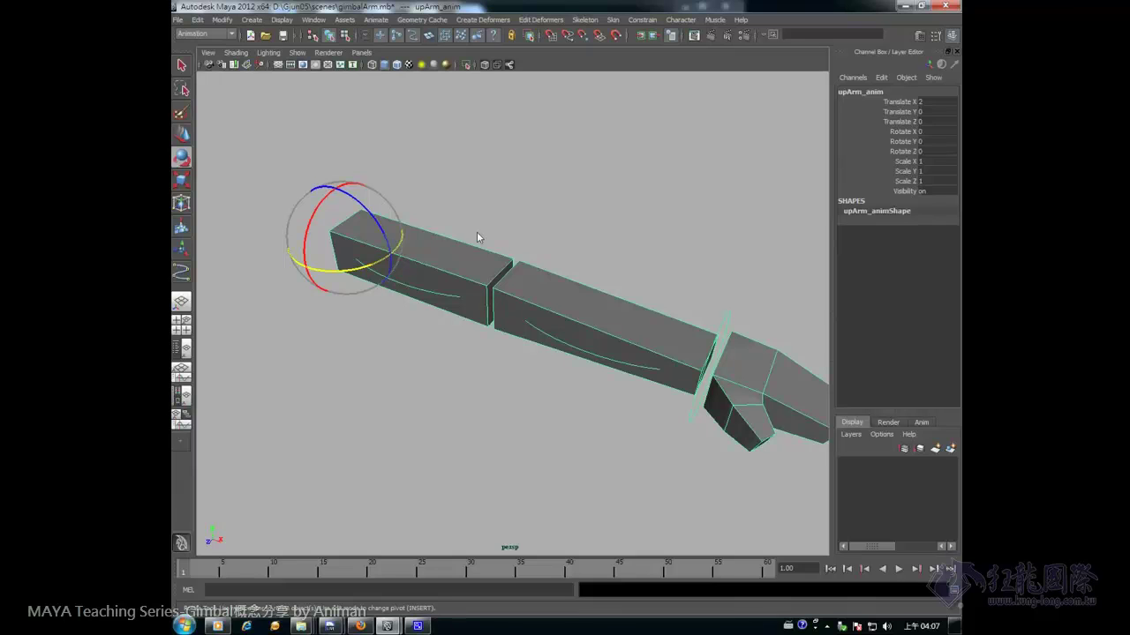
drag(380, 227, 372, 221)
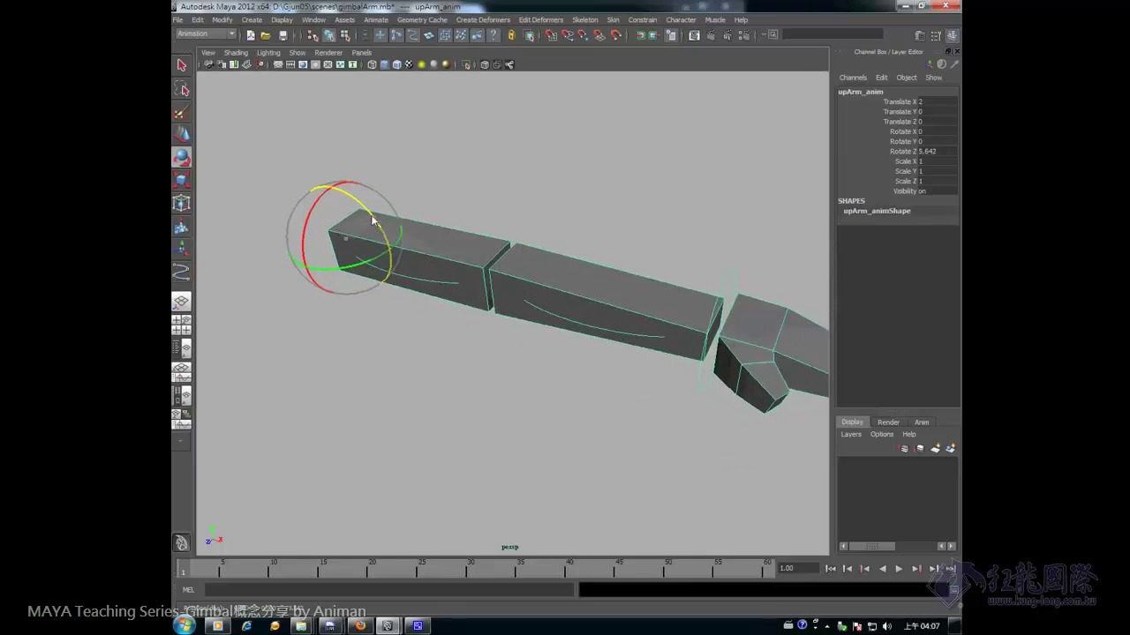
key(ctrl+z)
drag(368, 267, 348, 269)
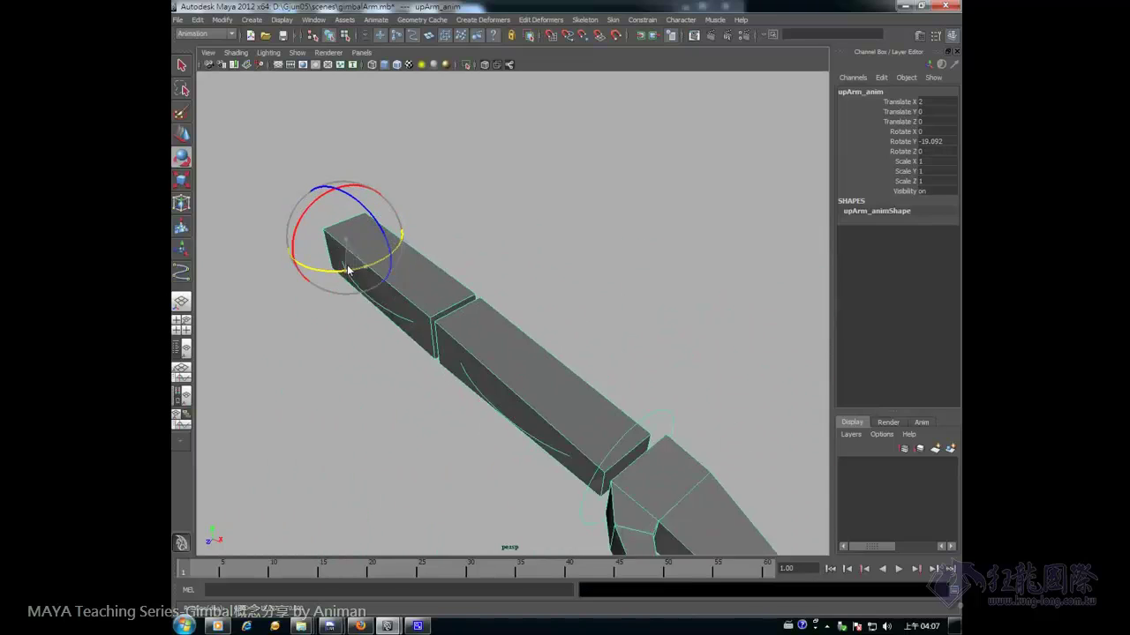
key(ctrl+z)
key(ctrl+z)
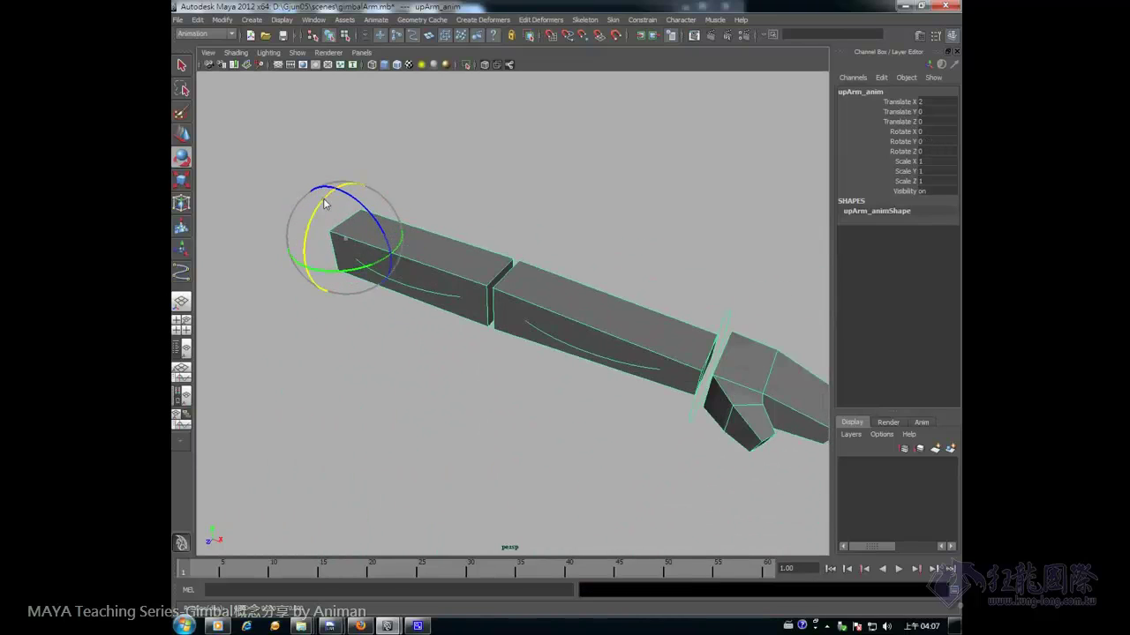
drag(324, 204, 318, 223)
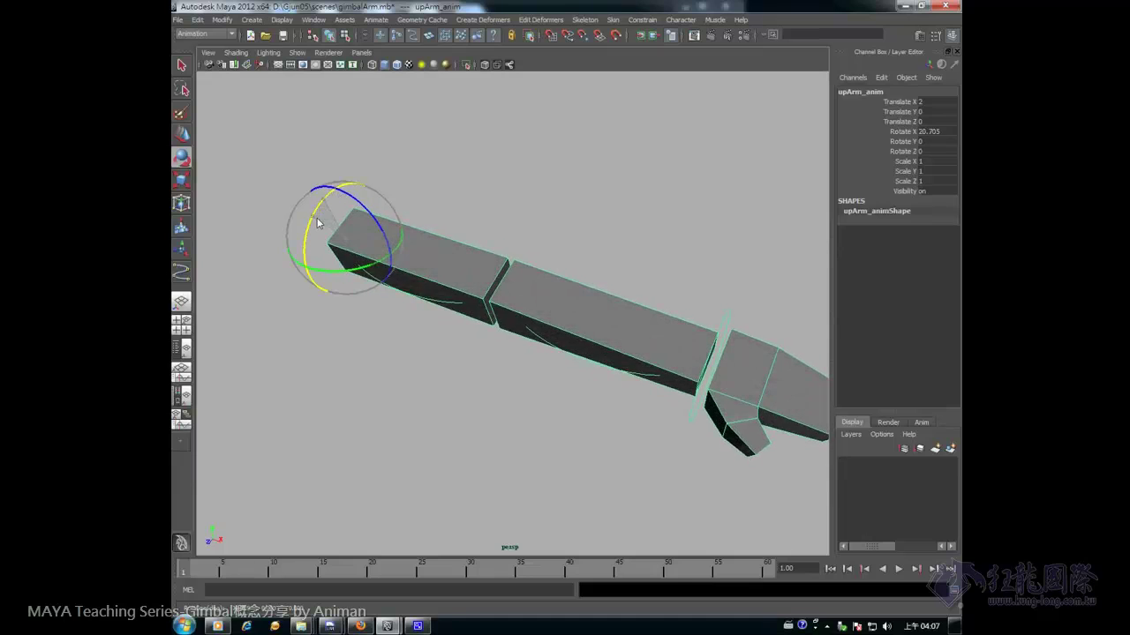
key(ctrl+z)
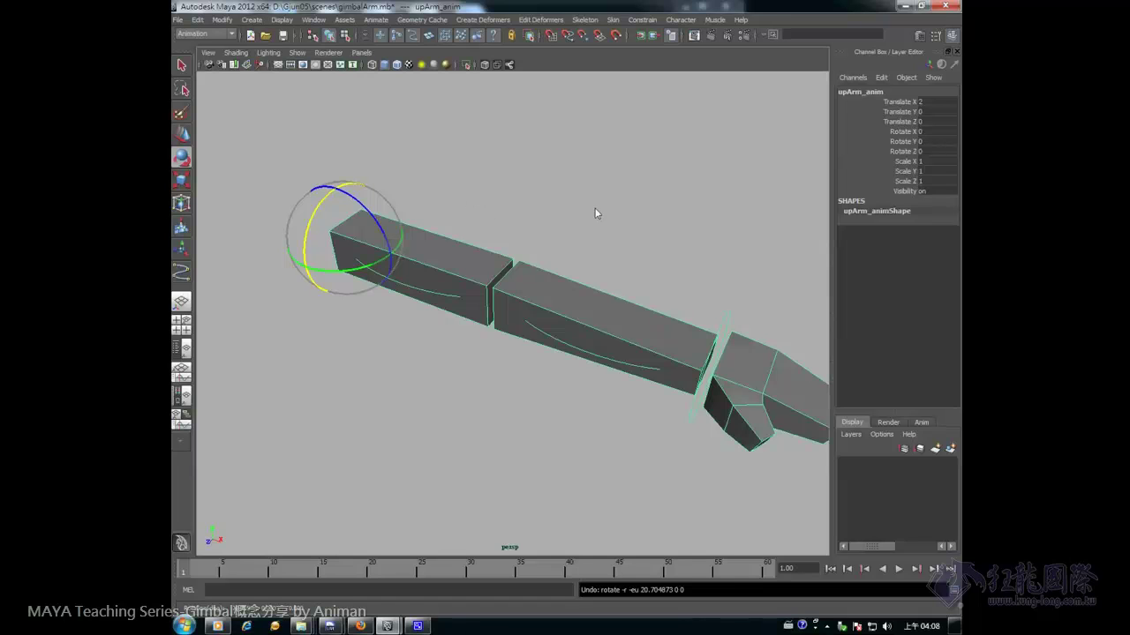
alt+drag(597, 209, 525, 212)
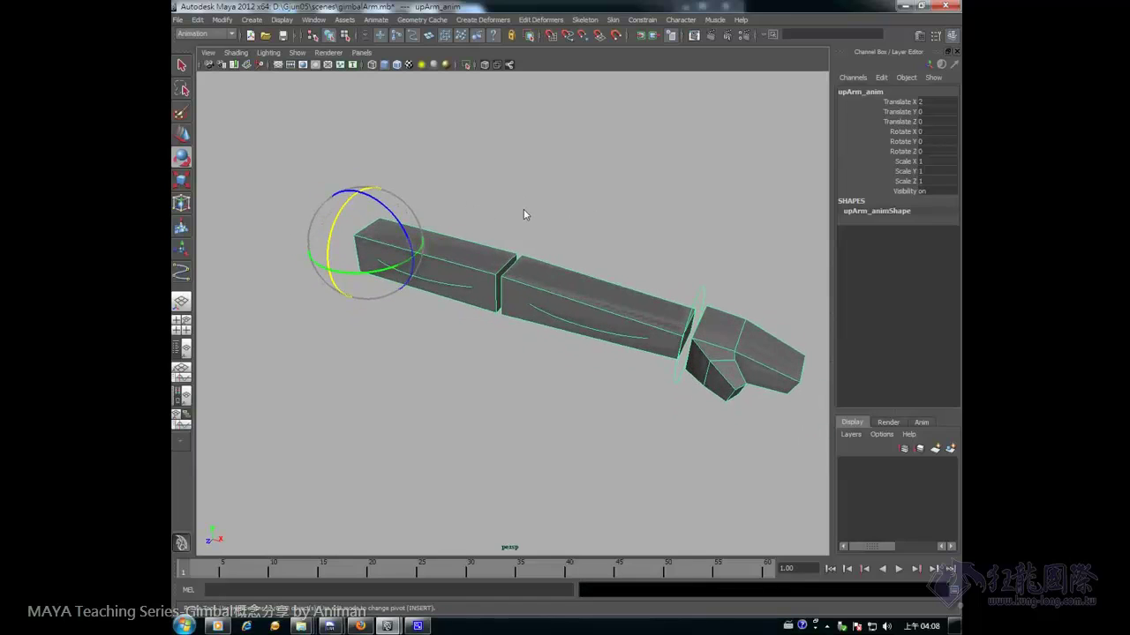
mouse_move(407, 267)
mouse_down()
mouse_move(350, 282)
mouse_move(789, 181)
mouse_up()
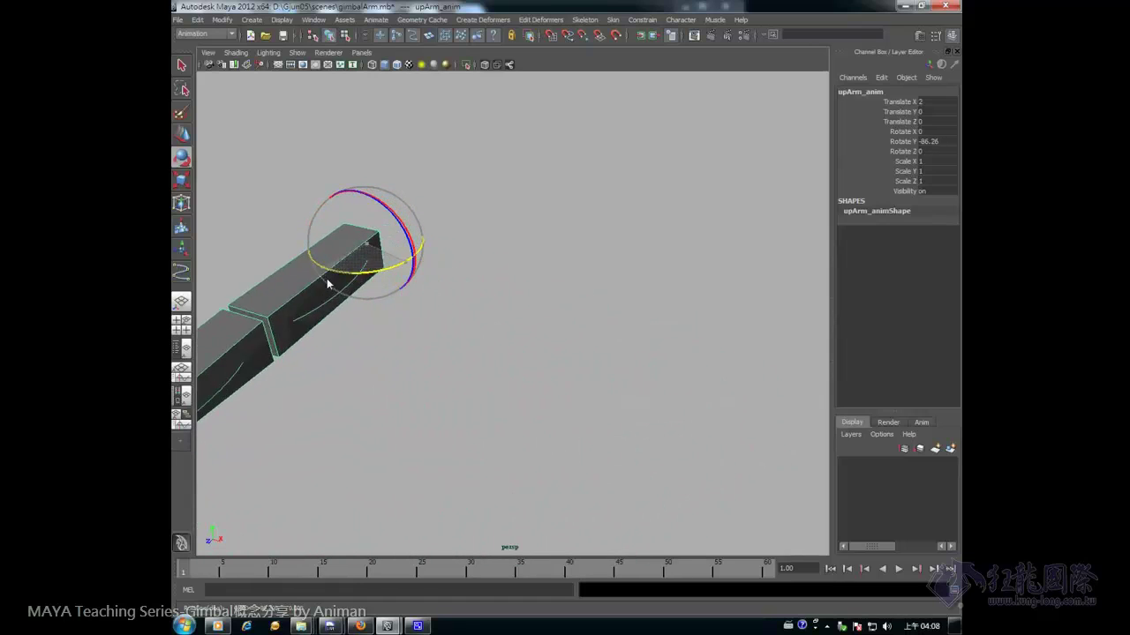
click(923, 141)
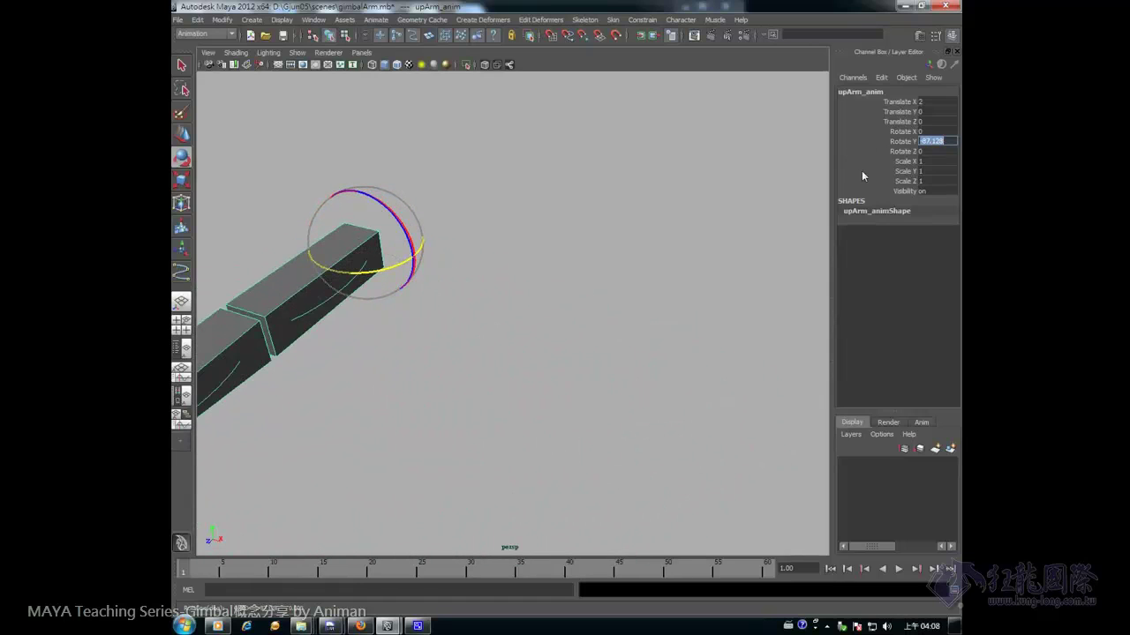
text(-90)
key(Return)
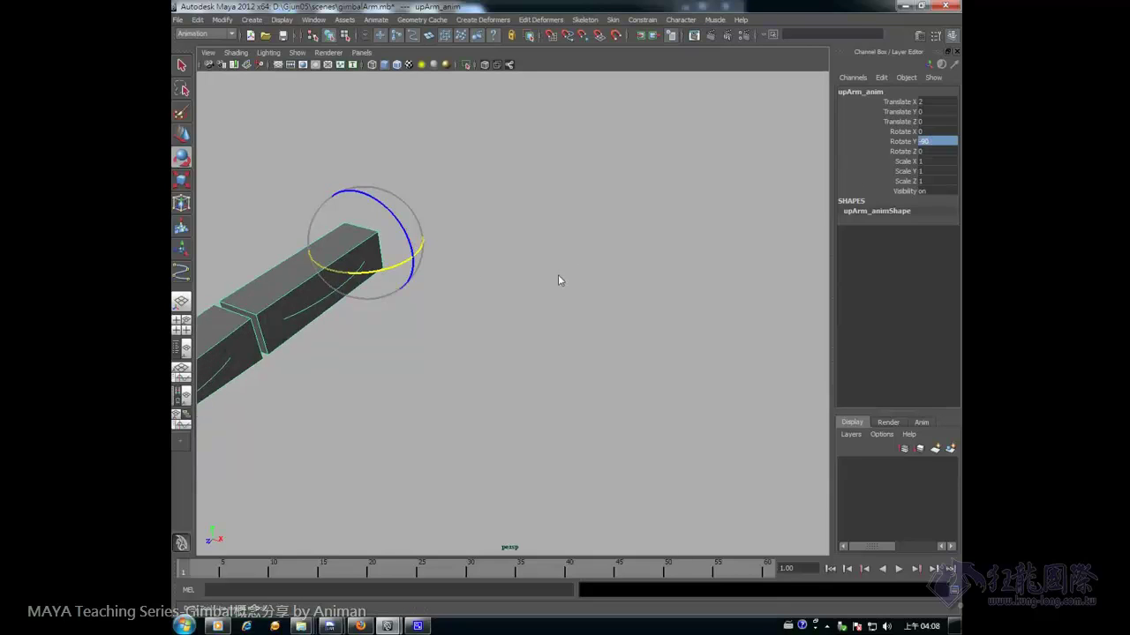
mouse_move(558, 275)
alt+mouse_down()
mouse_move(589, 232)
mouse_move(657, 210)
mouse_move(645, 208)
mouse_move(694, 221)
mouse_move(722, 210)
alt+mouse_up()
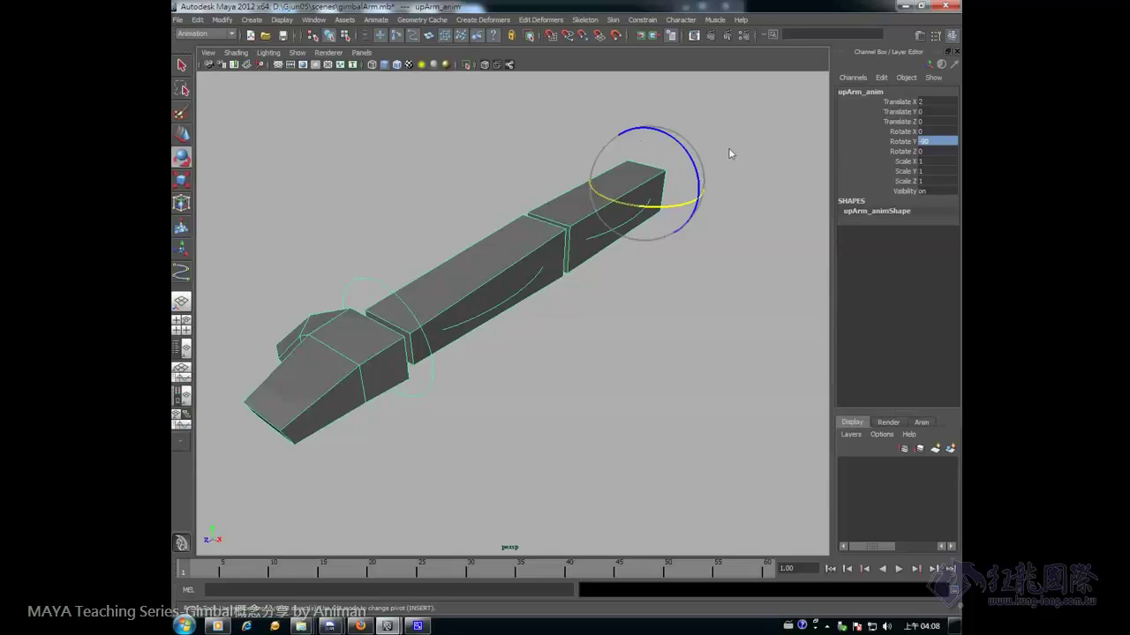
click(925, 142)
text(0)
key(Return)
mouse_move(725, 261)
alt+mouse_down()
mouse_move(647, 300)
mouse_move(600, 262)
alt+mouse_up()
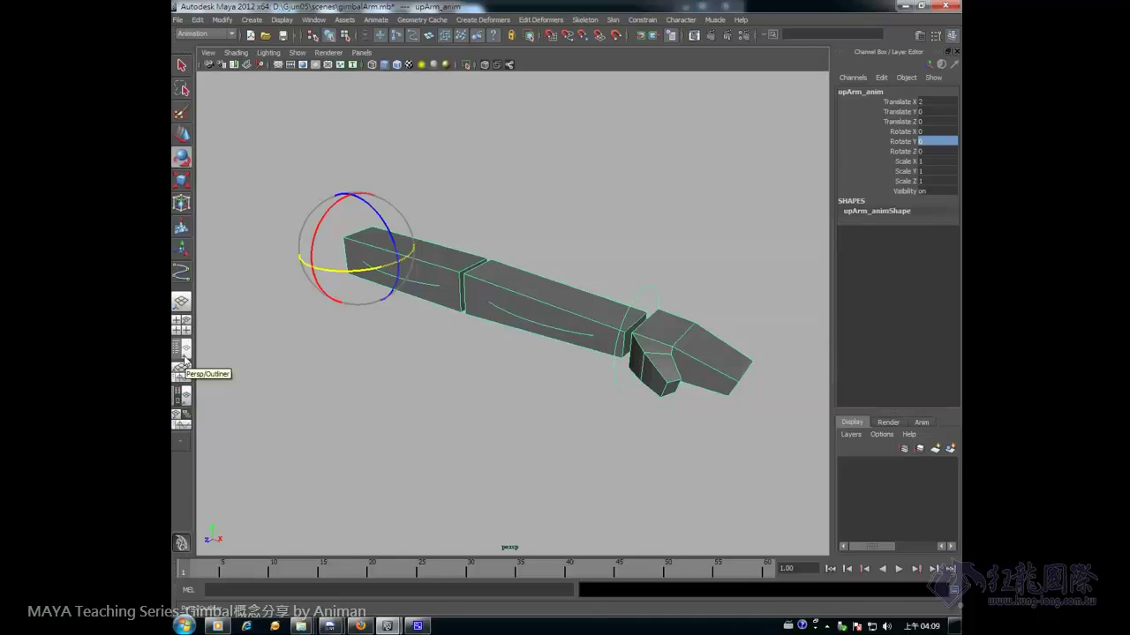
Switch to the Persp/Outliner layout and group upArm_anim into a new group4 node
click(185, 360)
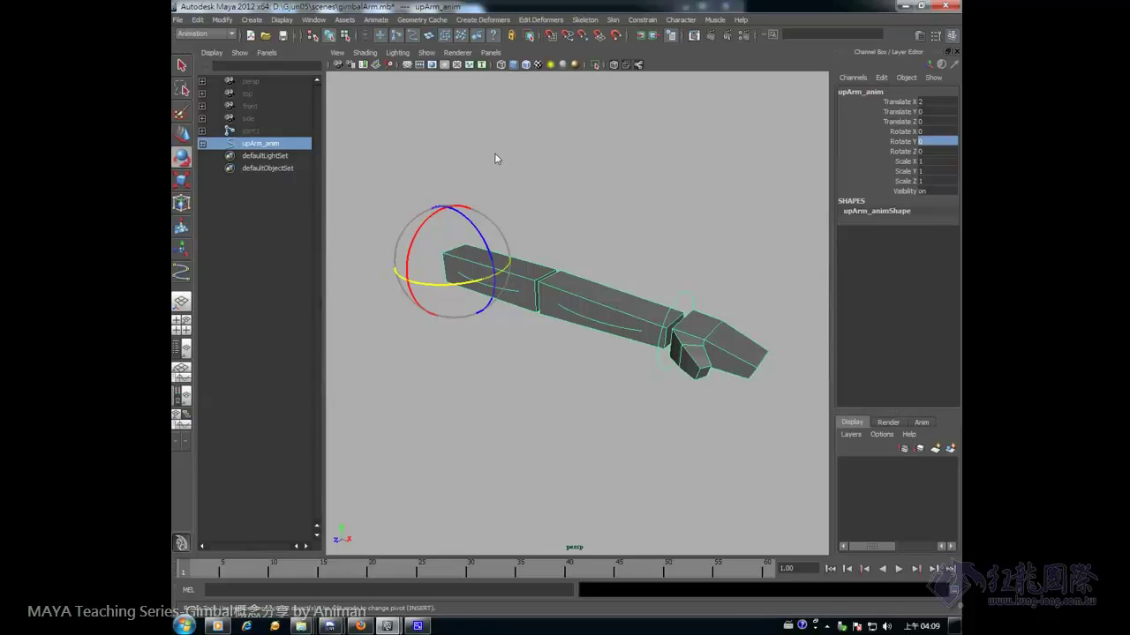
alt+drag(512, 209, 518, 208)
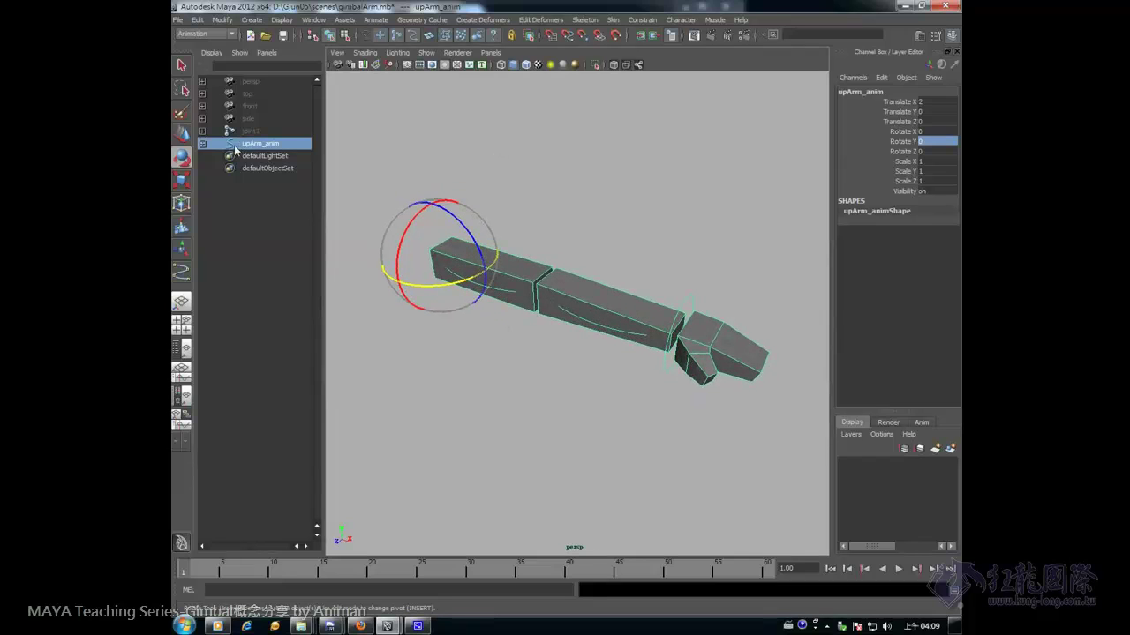
alt+drag(518, 226, 511, 220)
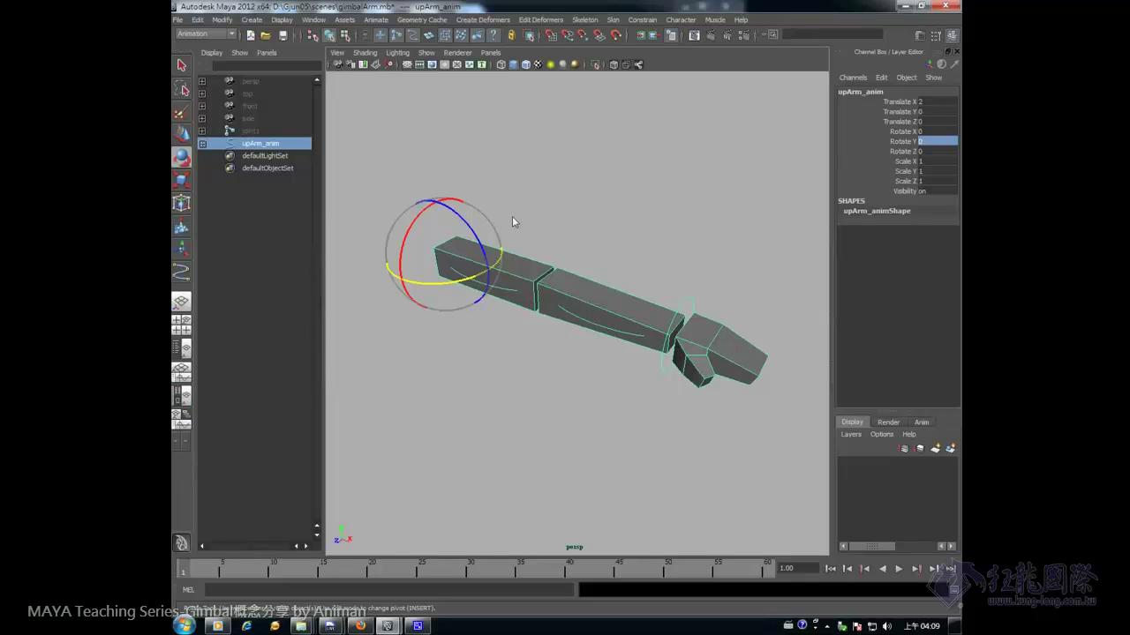
key(ctrl+g)
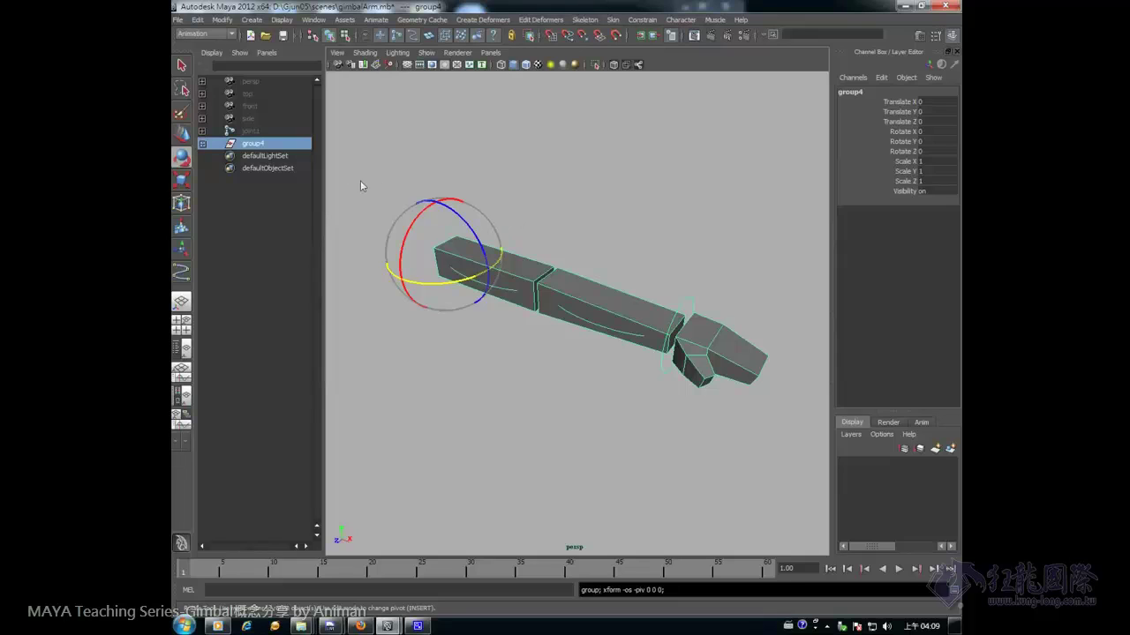
Rename group4 to arm_animGrp in the Outliner
double_click(257, 147)
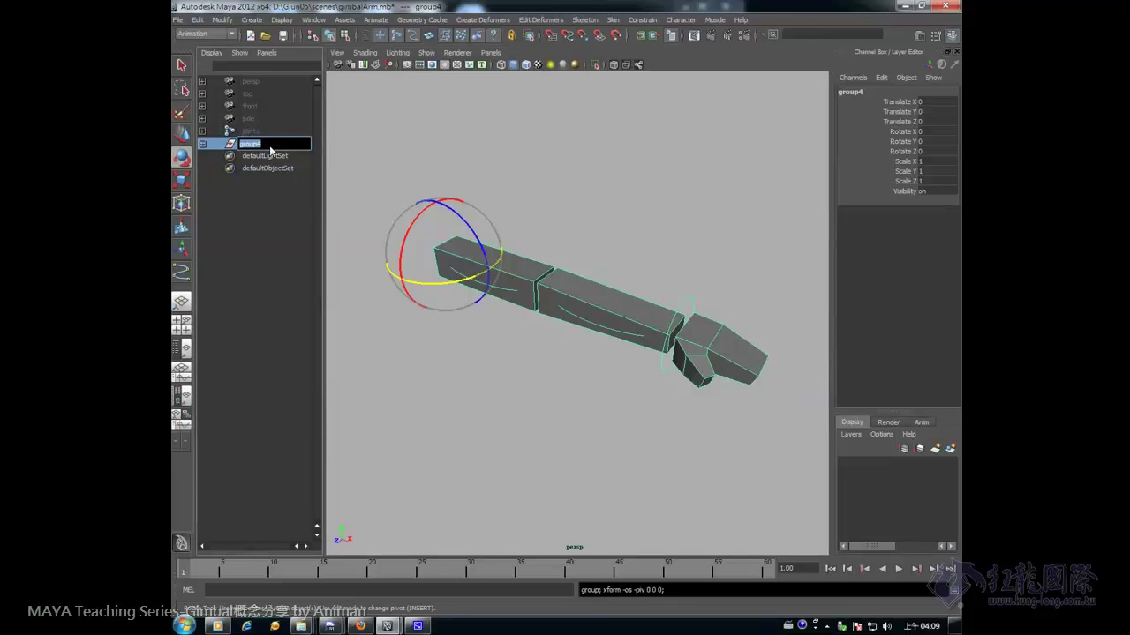
text(arm_)
text(arm)
key(BackSpace)
key(BackSpace)
key(BackSpace)
text(n)
text(imGrp)
key(Return)
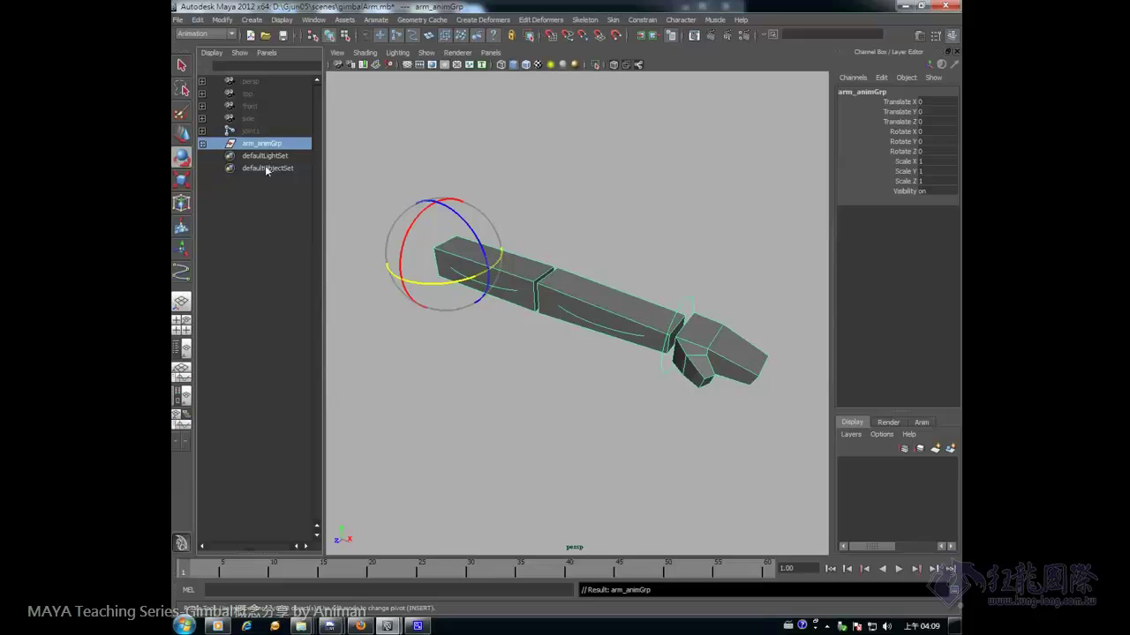
Select upArm_anim under arm_animGrp and swing it about -83 degrees around Y
click(203, 144)
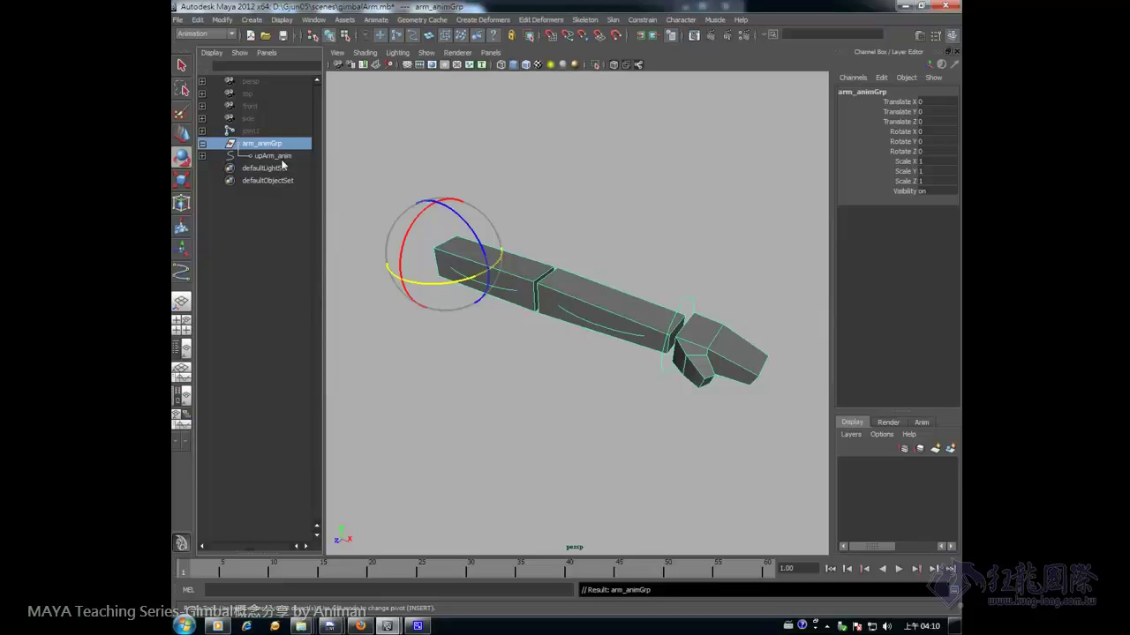
click(274, 156)
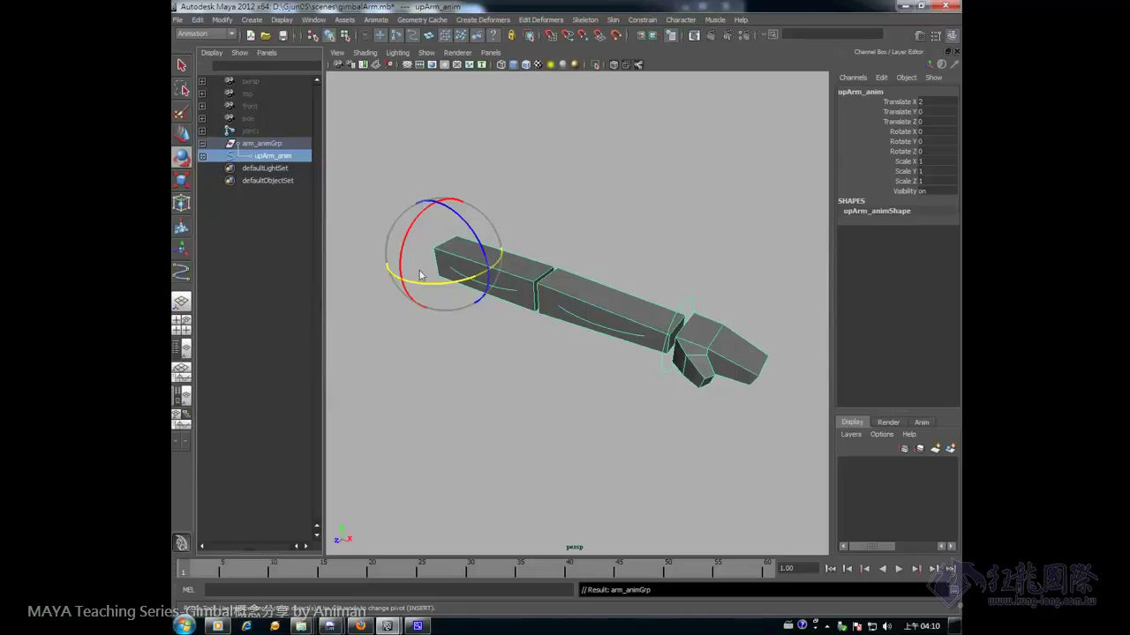
click(261, 147)
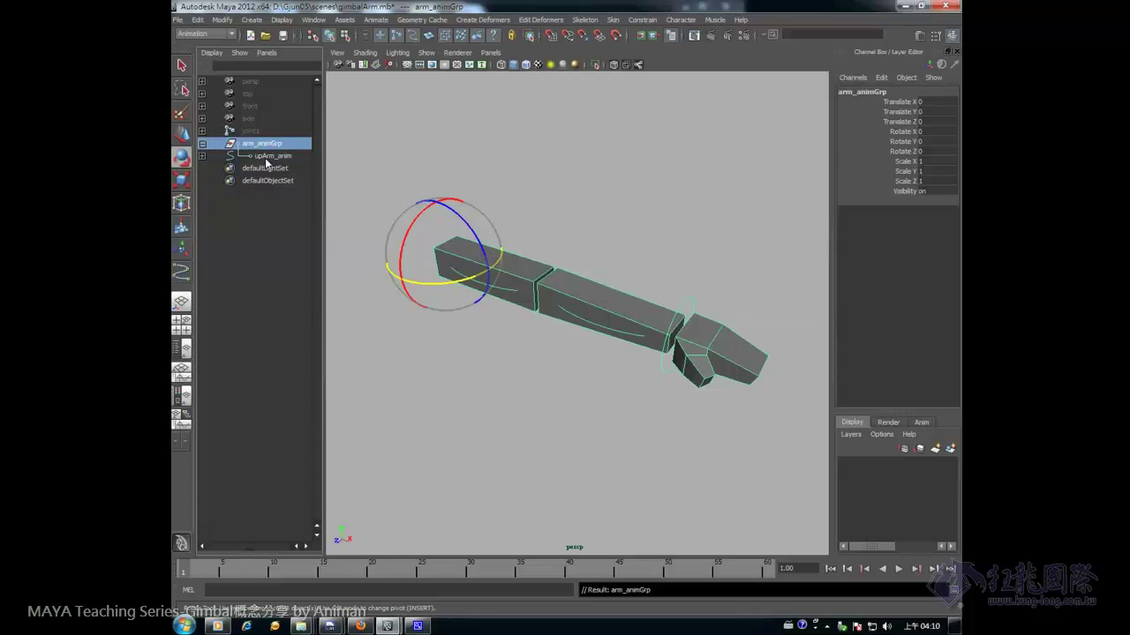
click(266, 158)
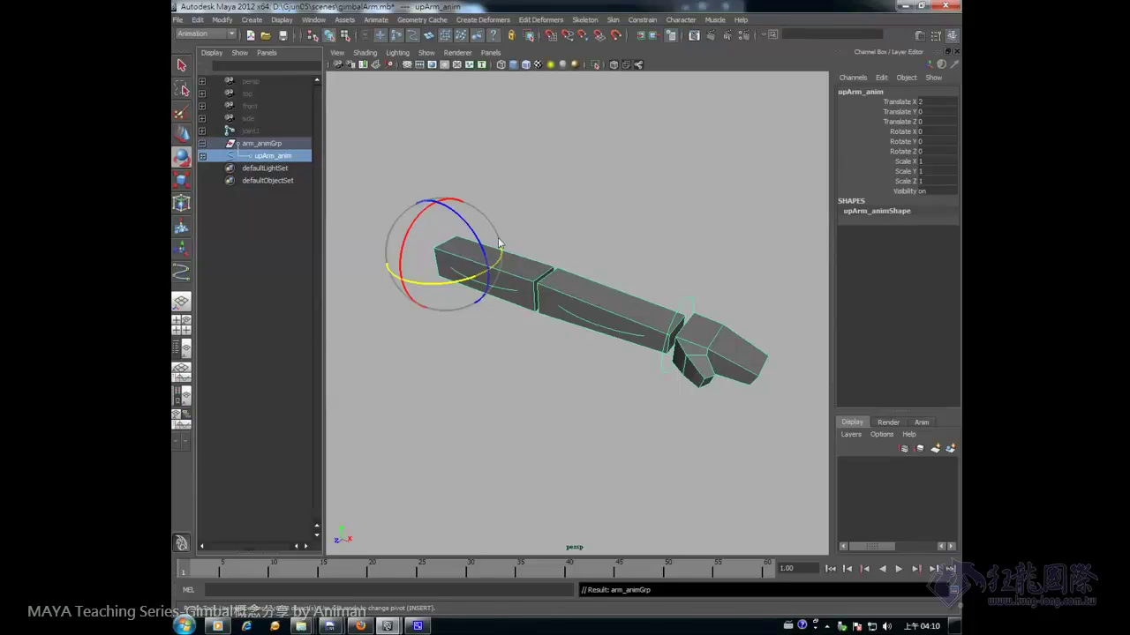
alt+drag(499, 244, 577, 232)
drag(508, 279, 422, 283)
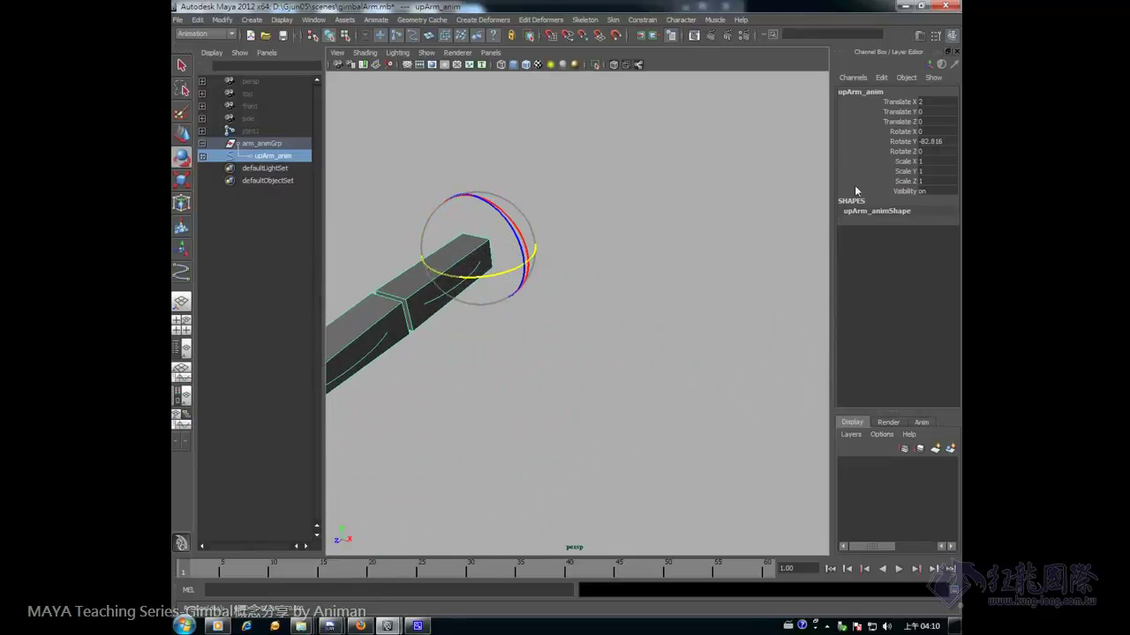
Enter -90 for upArm_anim's Rotate Y in the Channel Box, then select arm_animGrp
double_click(932, 142)
text(-90)
key(Return)
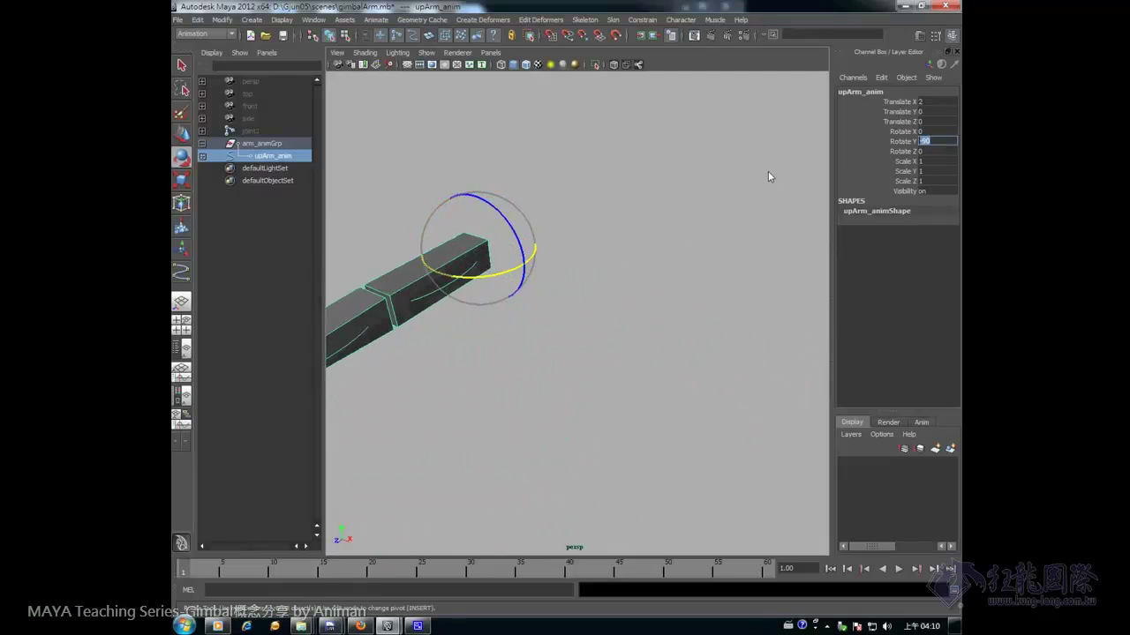
alt+middle_drag(576, 239, 716, 234)
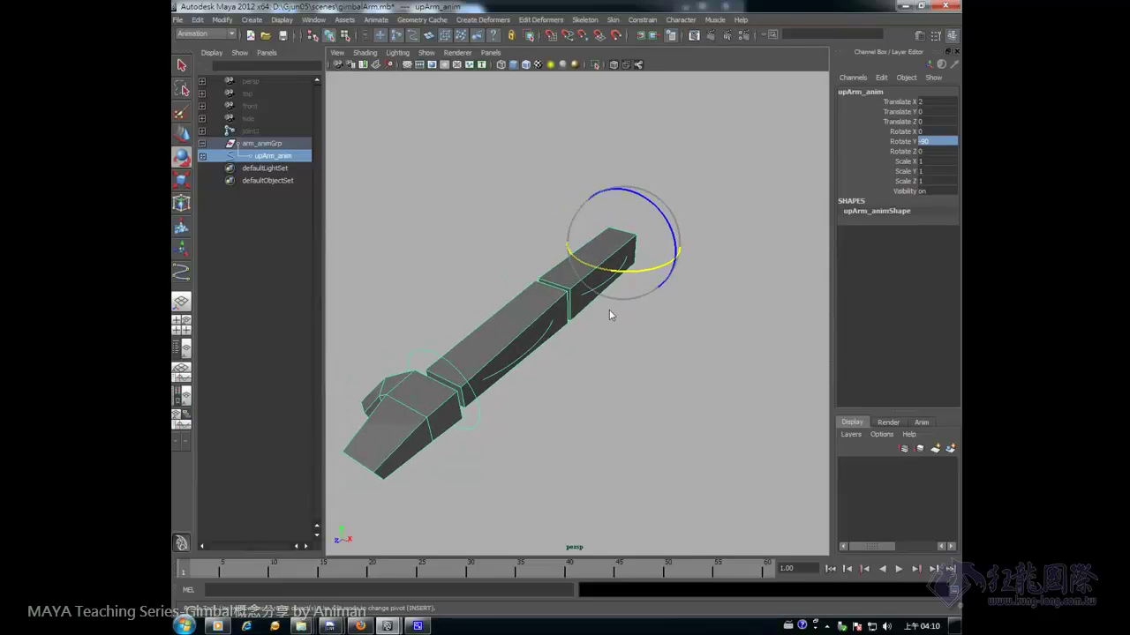
alt+drag(624, 340, 507, 269)
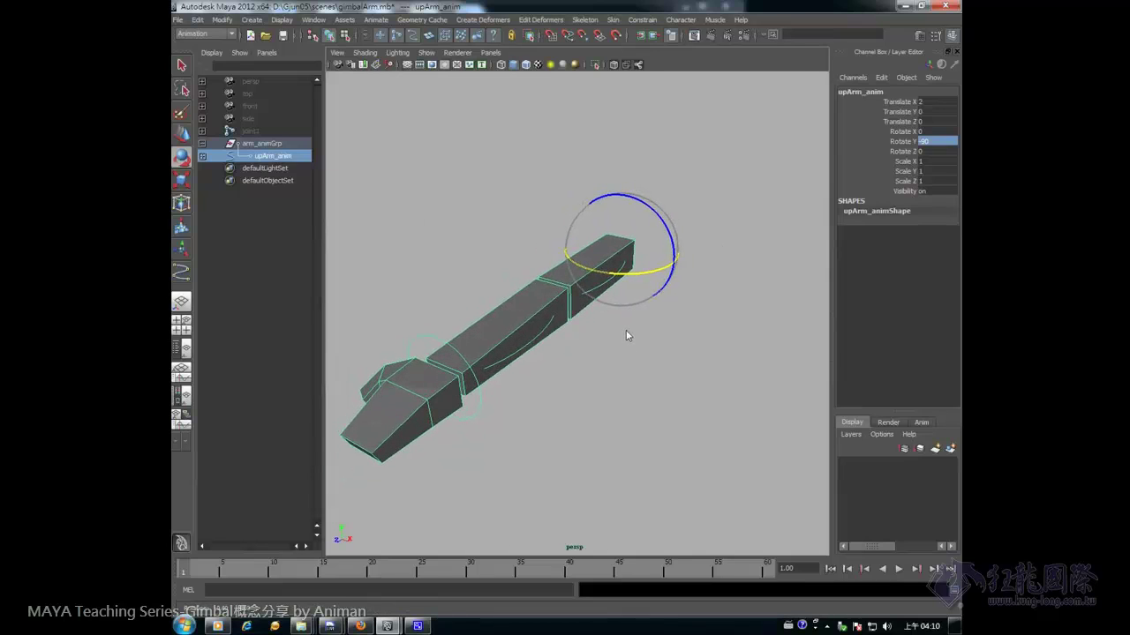
click(268, 146)
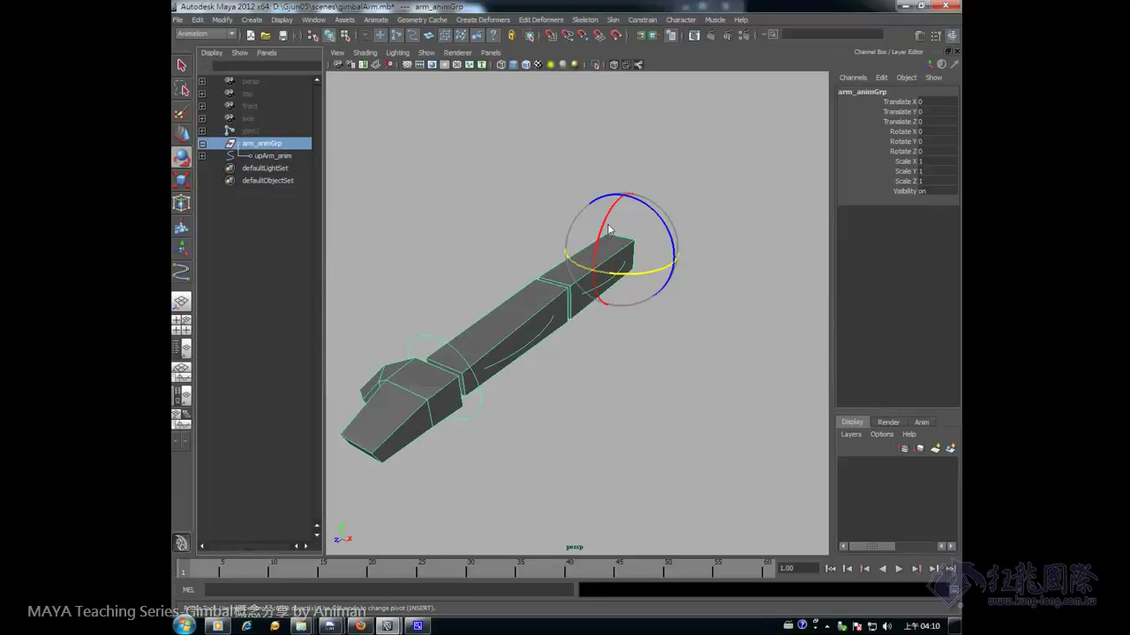
Test the arm_animGrp group by setting its Rotate X to 90
drag(608, 220, 613, 293)
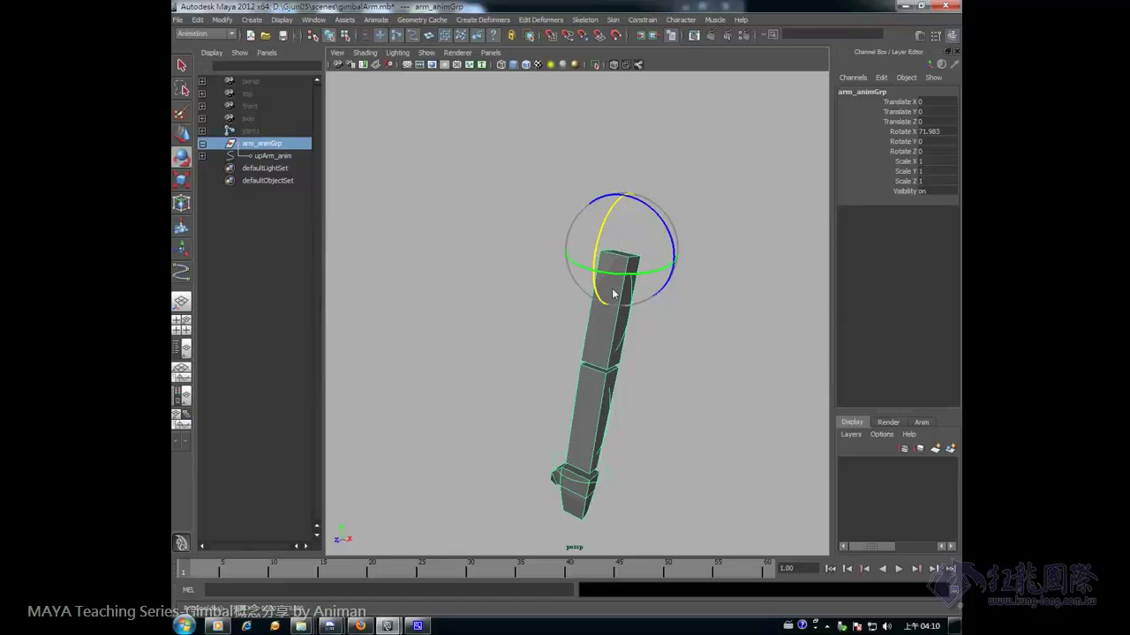
click(934, 131)
text(90)
key(Return)
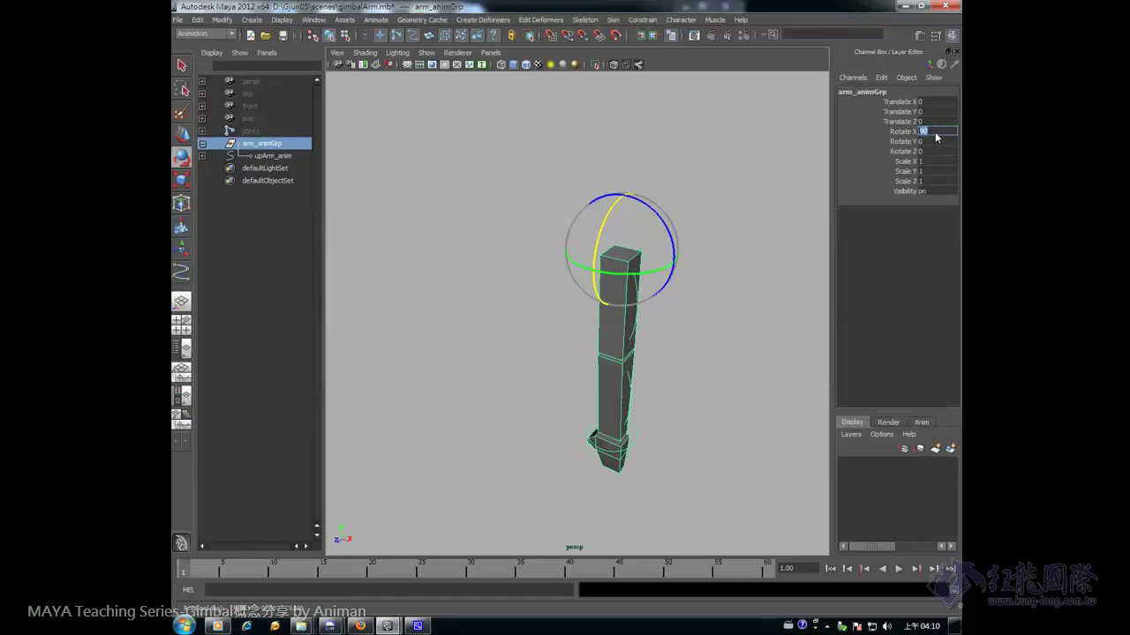
alt+drag(618, 309, 588, 315)
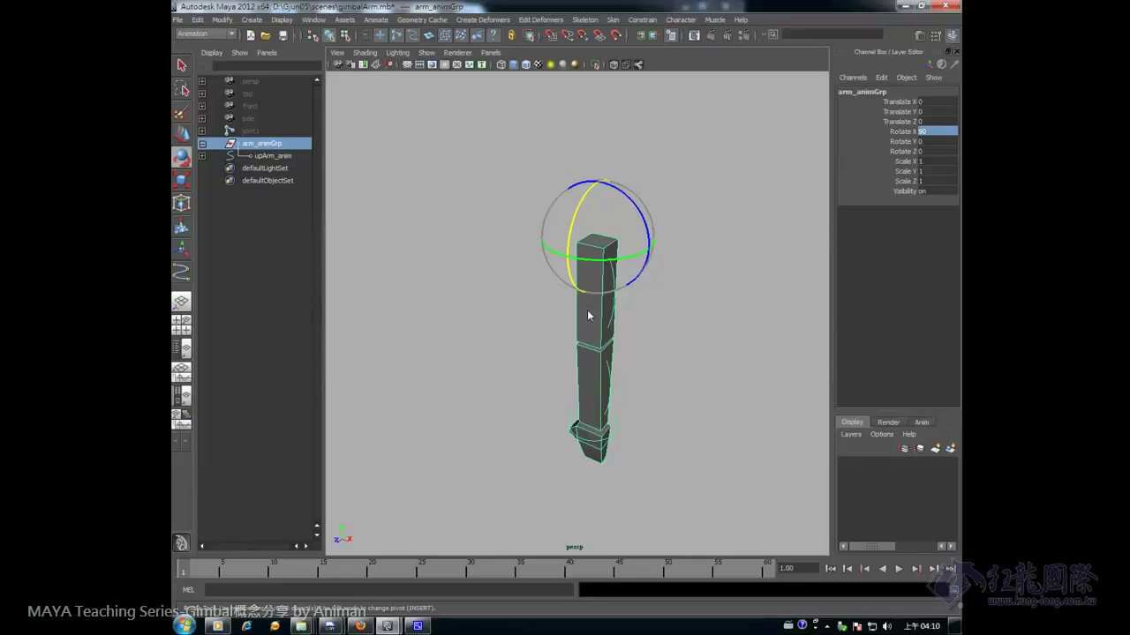
Reset arm_animGrp's Rotate X and upArm_anim's Rotate Y back to 0
click(925, 131)
text(0)
key(Return)
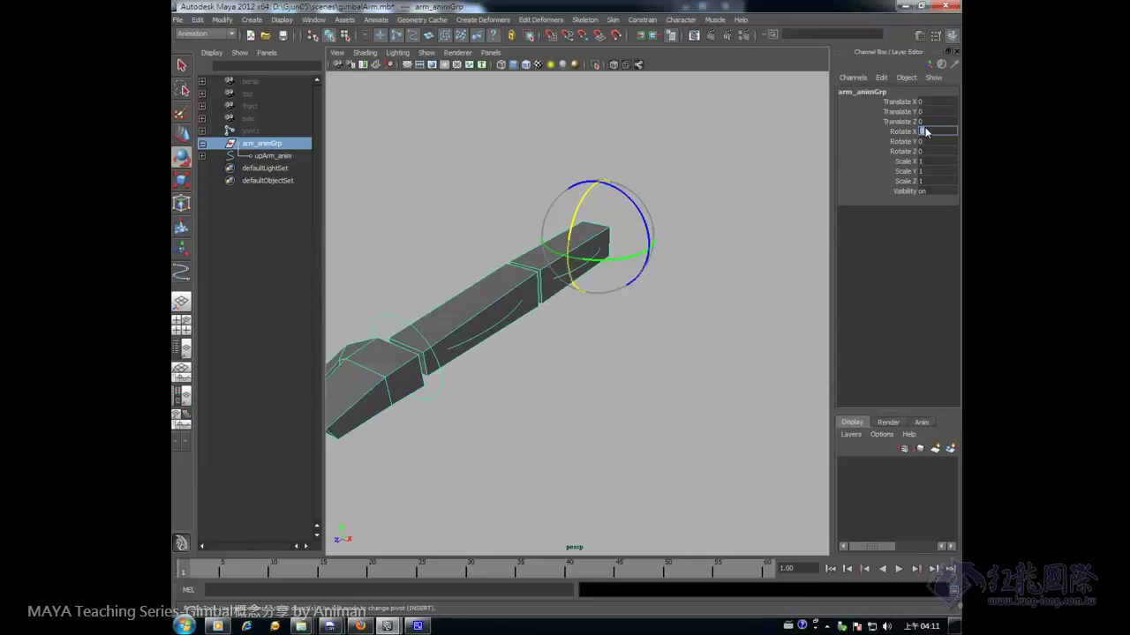
click(270, 157)
click(937, 141)
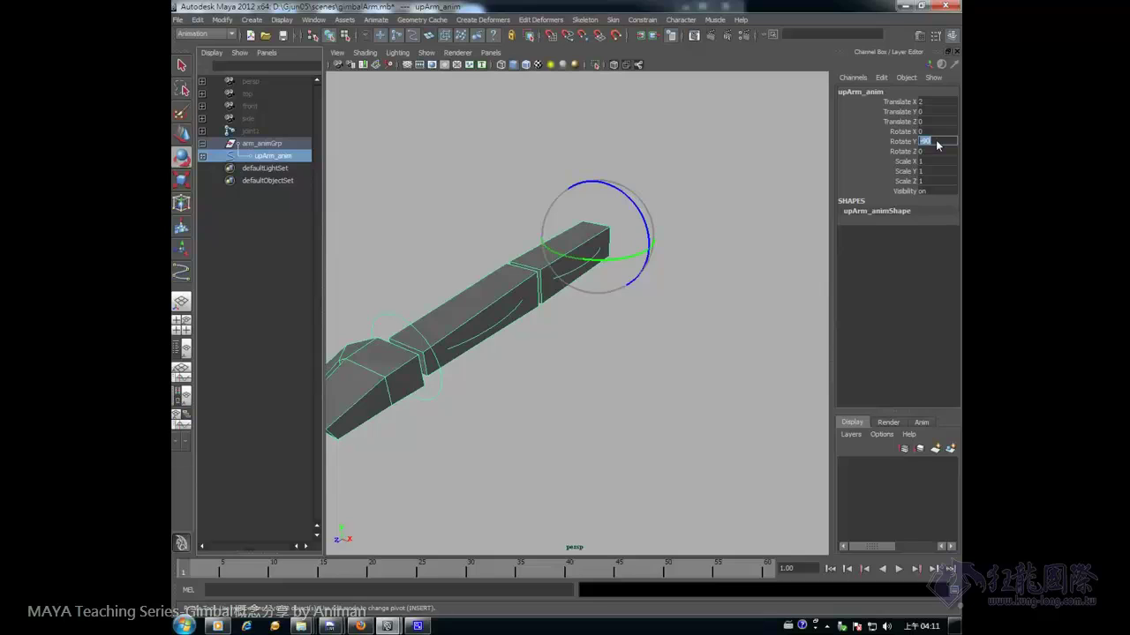
text(0)
key(Return)
mouse_move(731, 276)
alt+mouse_down()
mouse_move(589, 279)
mouse_move(555, 249)
alt+mouse_up()
key(q)
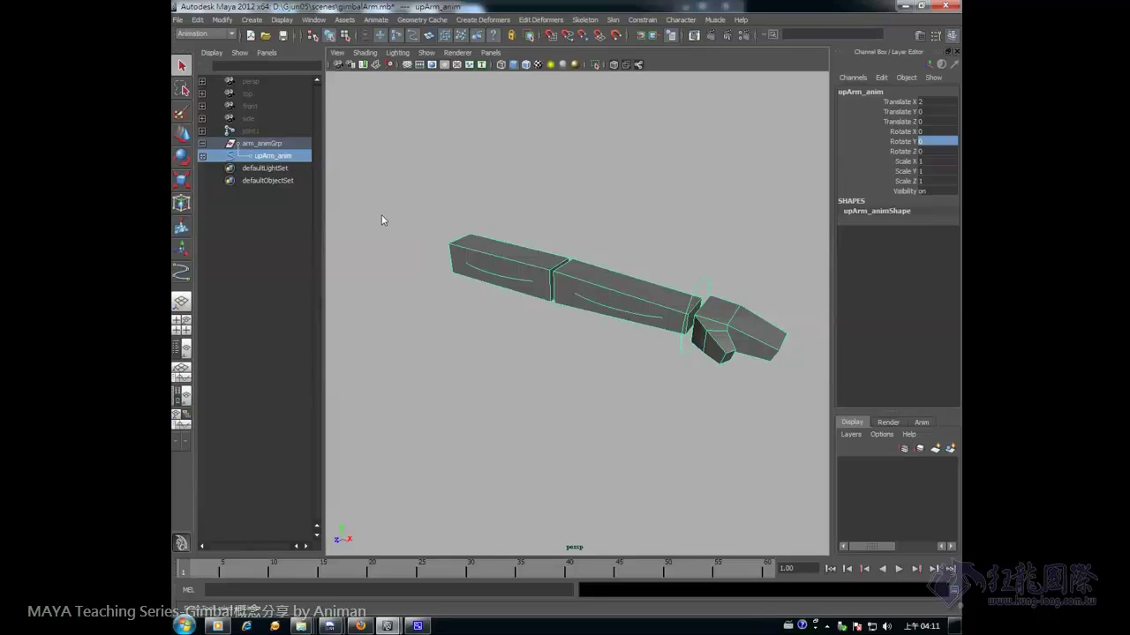
Swing upArm_anim on Y with the rotate tool, then enter exactly -90 for Rotate Y
alt+drag(502, 315, 545, 303)
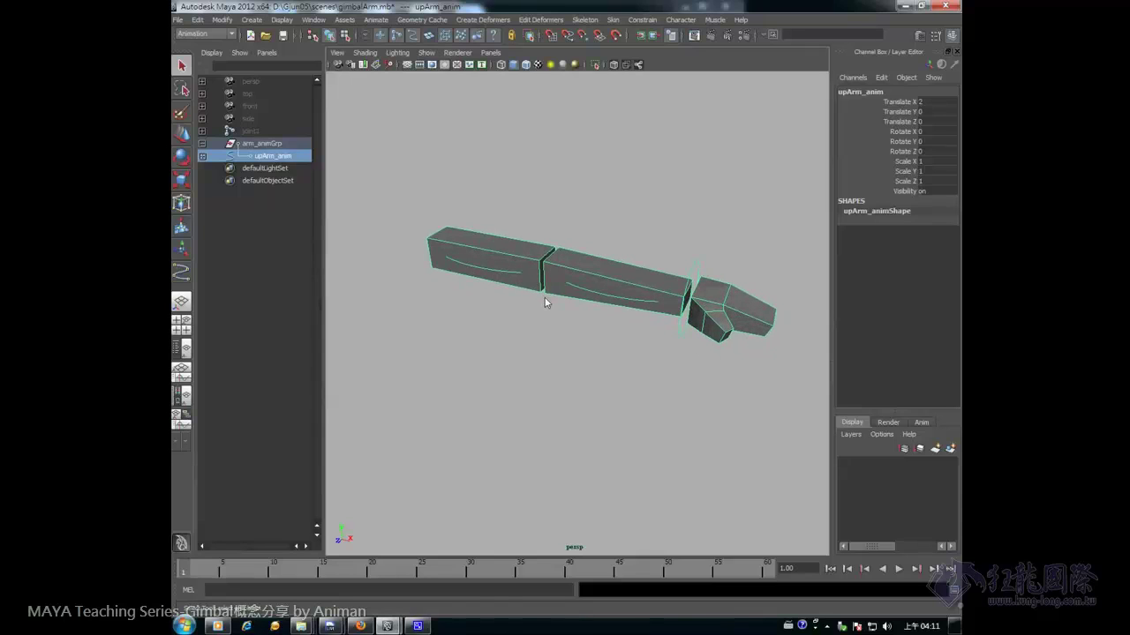
key(e)
drag(453, 275, 594, 259)
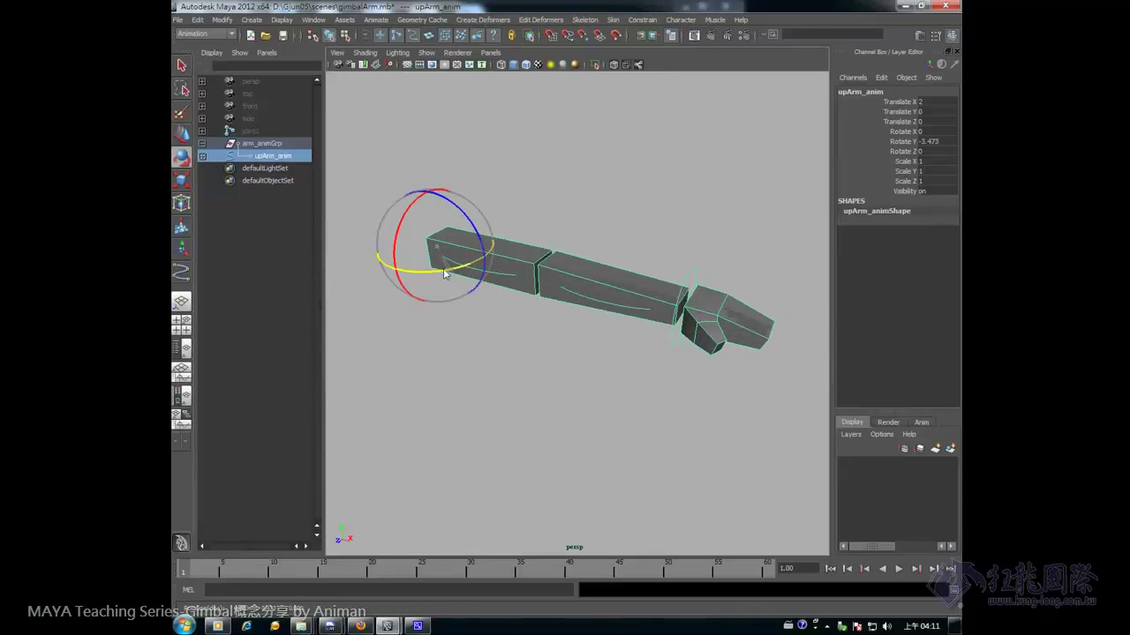
click(935, 140)
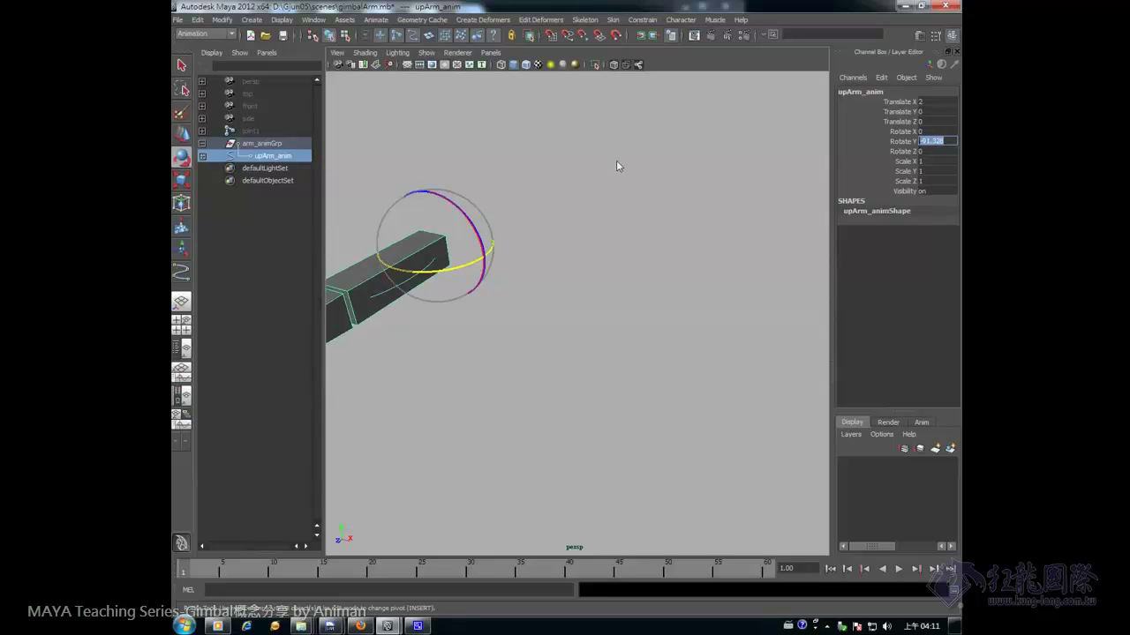
text(-90)
key(Return)
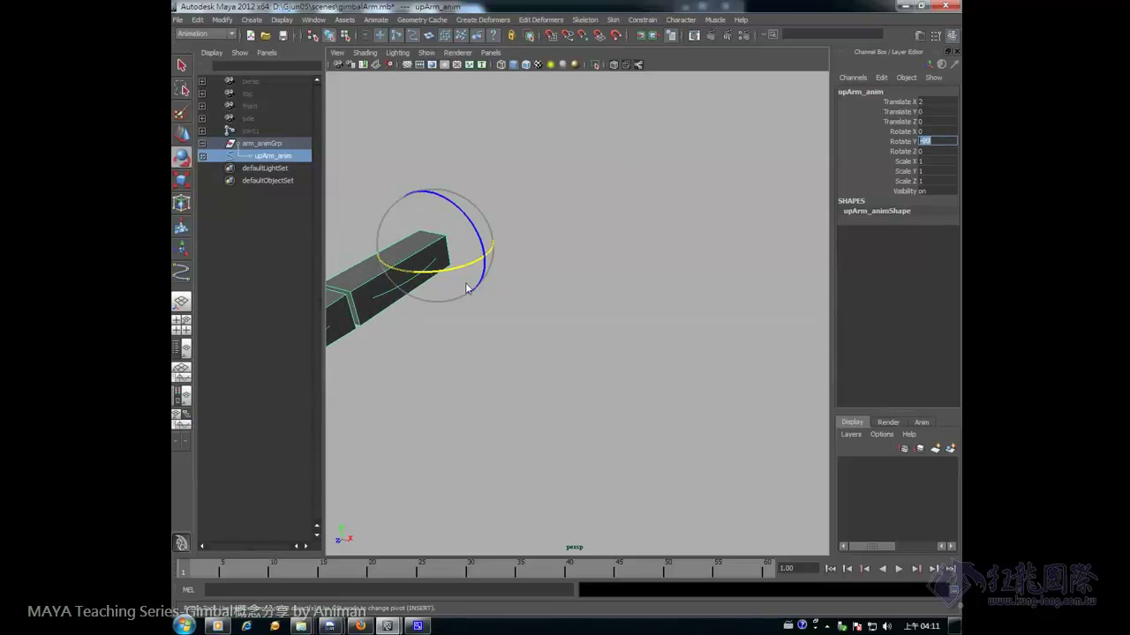
alt+middle_drag(469, 290, 675, 277)
alt+drag(674, 284, 643, 283)
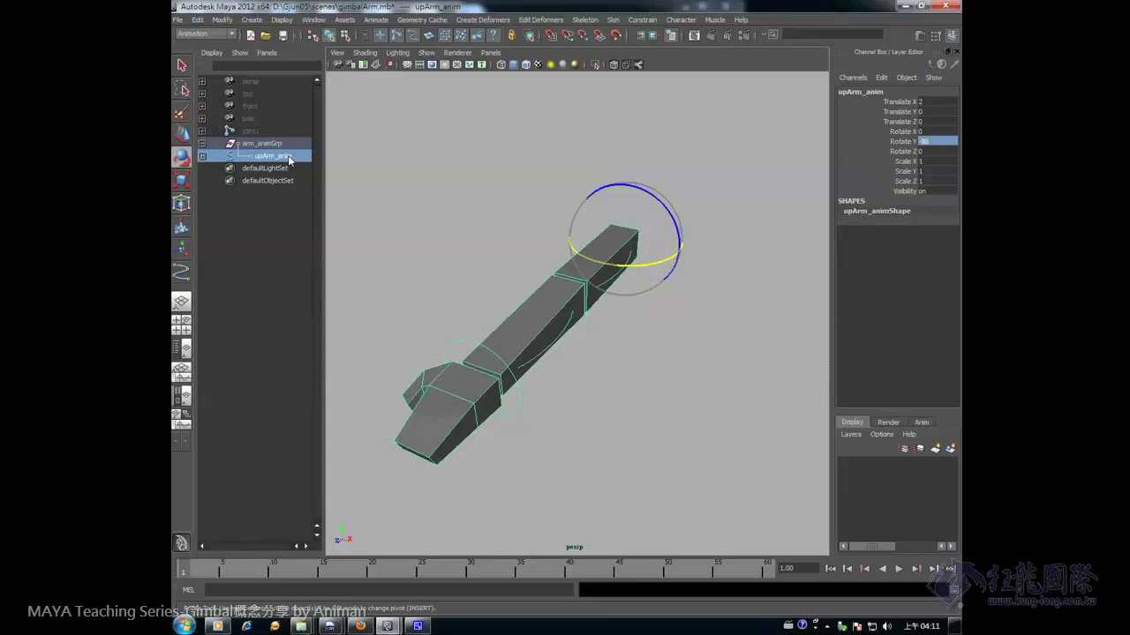
key(Up)
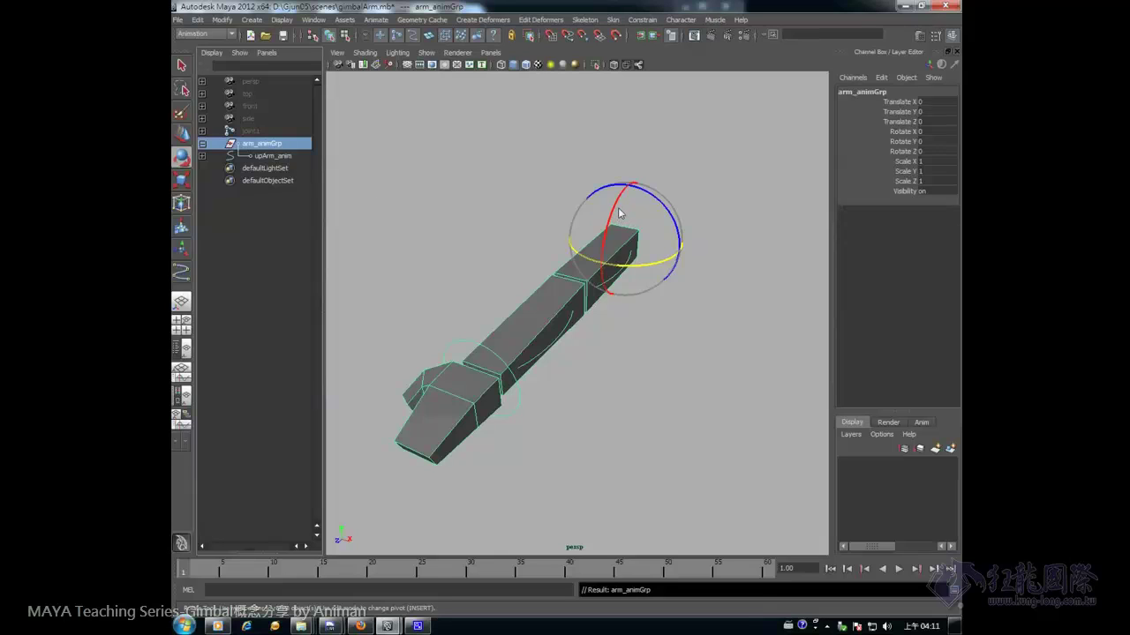
drag(619, 212, 950, 156)
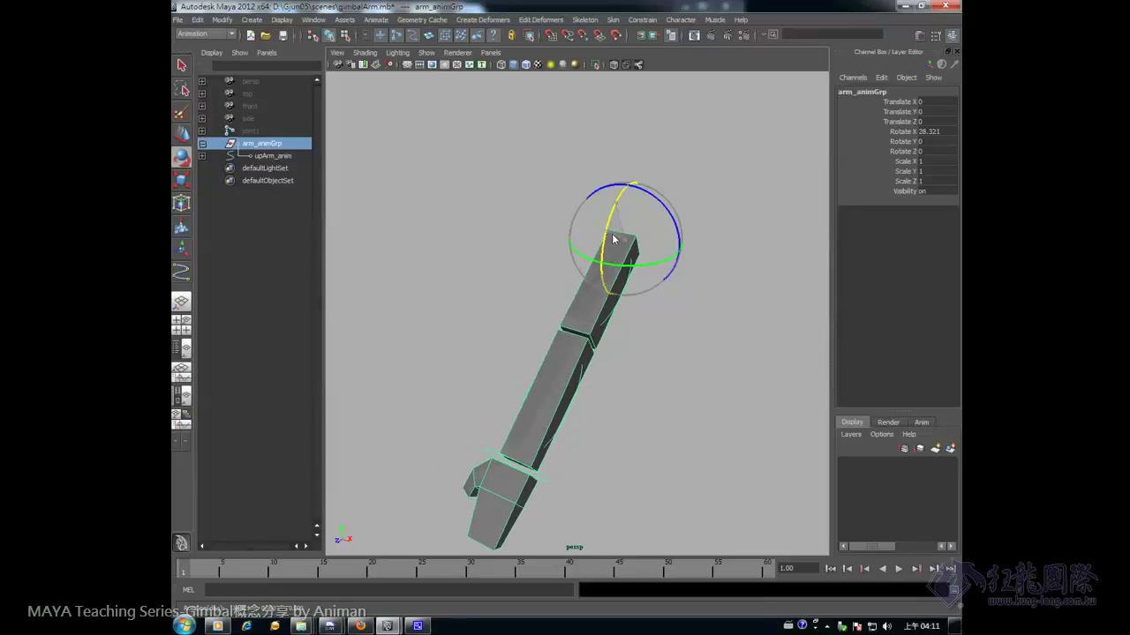
text(0)
key(Return)
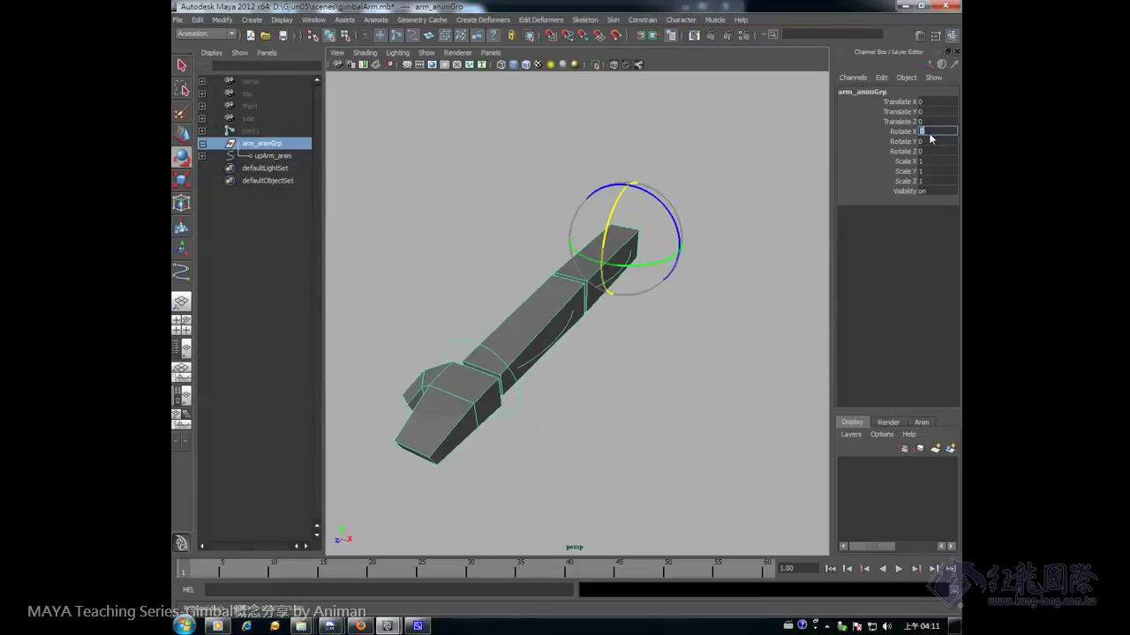
mouse_move(675, 286)
alt+mouse_down()
mouse_move(762, 282)
mouse_move(726, 273)
mouse_move(716, 289)
alt+mouse_up()
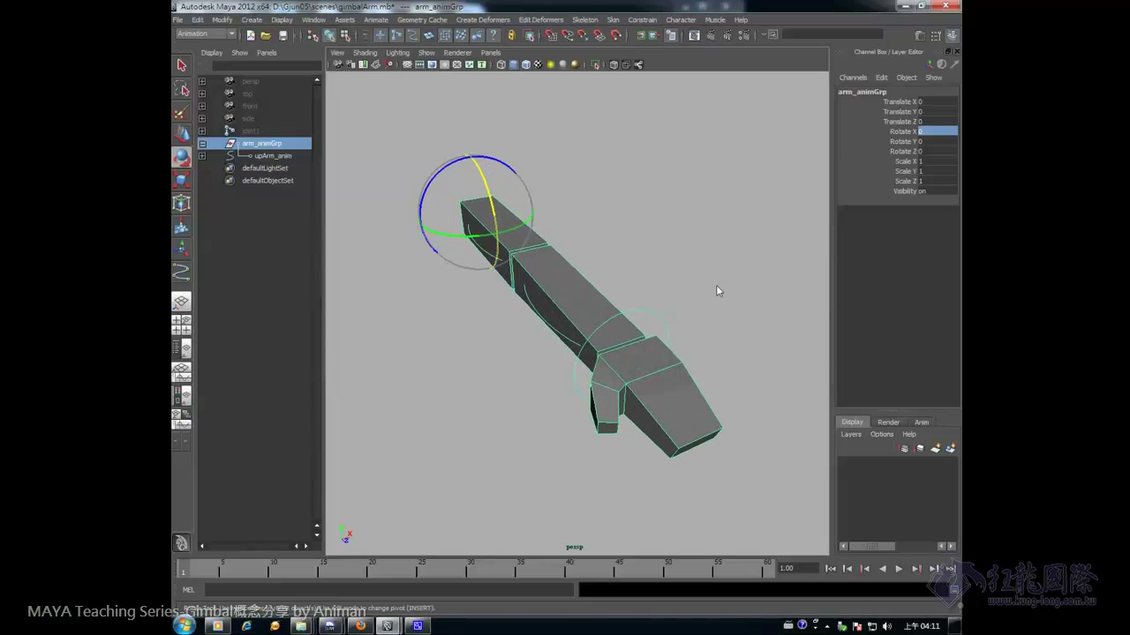